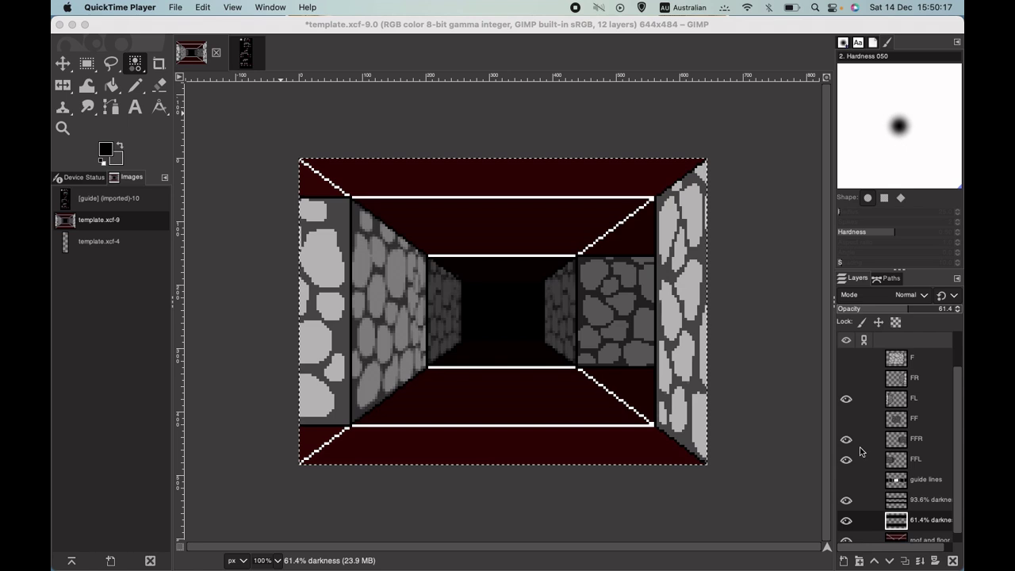
Preview different wall combinations by toggling the visibility of the FF, F, R and FR layers
{"action": "left_click", "coordinate": [846, 418]}
{"action": "left_click", "coordinate": [846, 419]}
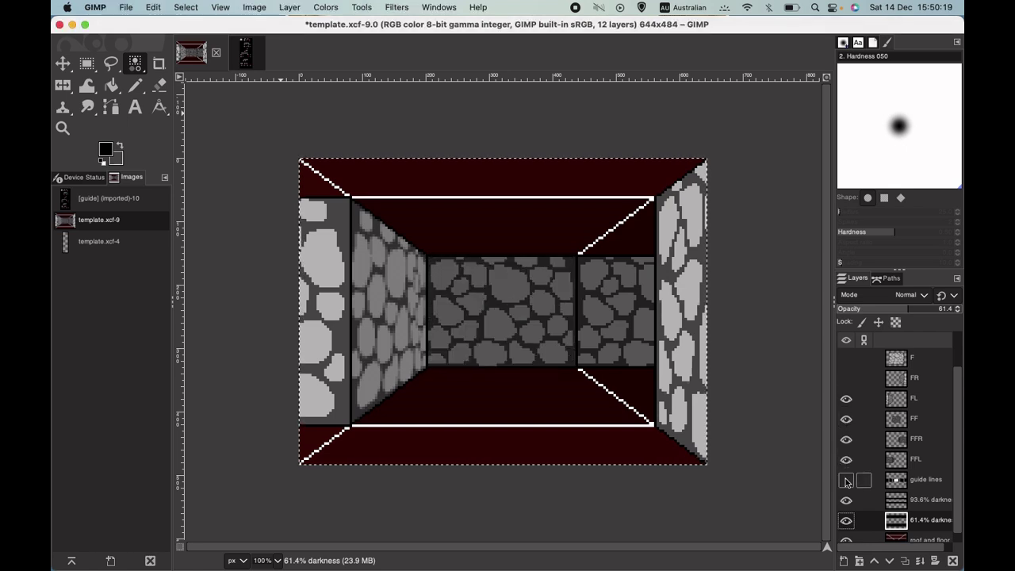
{"action": "scroll", "coordinate": [845, 392], "scroll_direction": "up", "scroll_amount": 2}
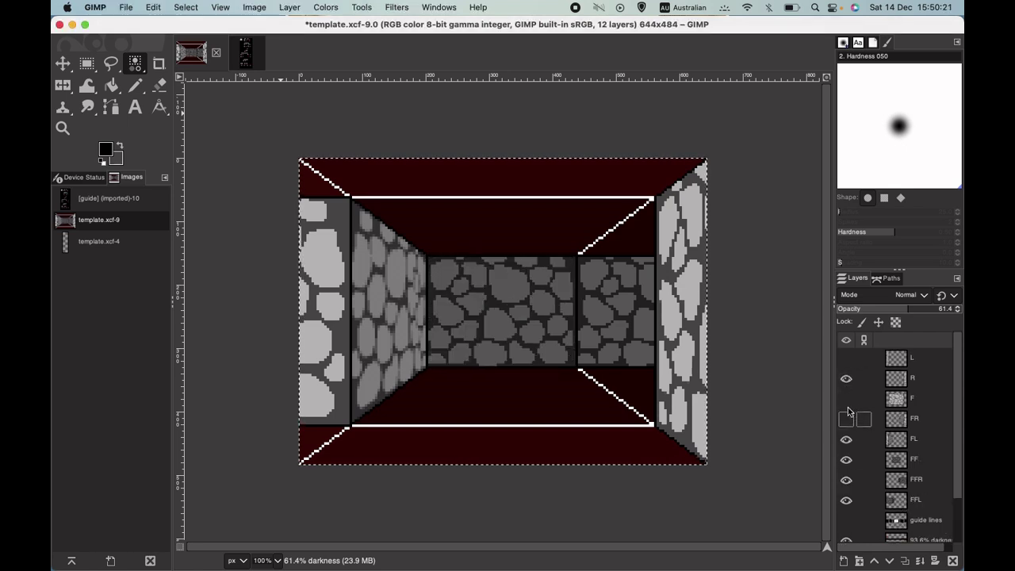
{"action": "left_click", "coordinate": [844, 404]}
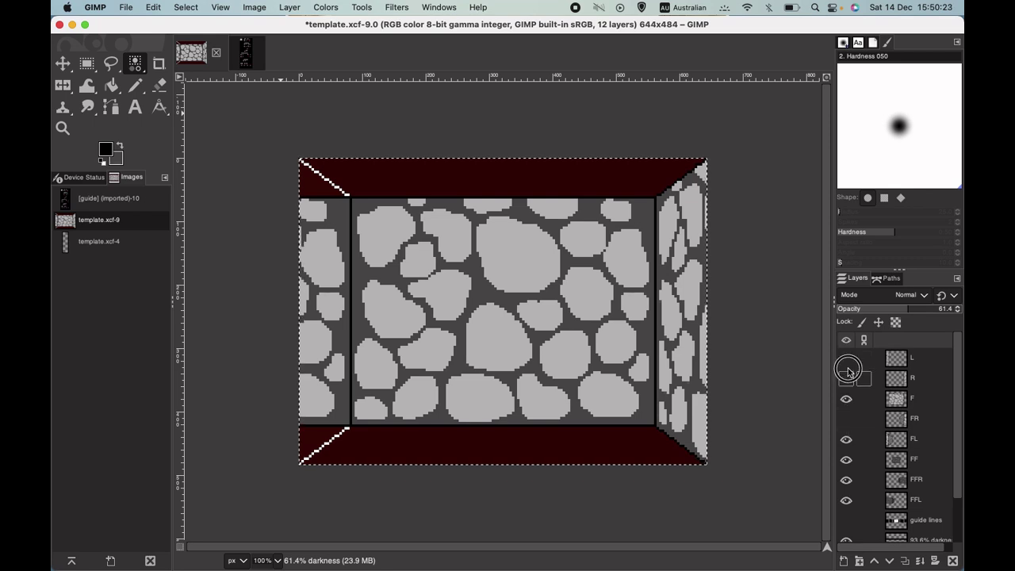
{"action": "left_click", "coordinate": [853, 378]}
{"action": "left_click", "coordinate": [846, 418]}
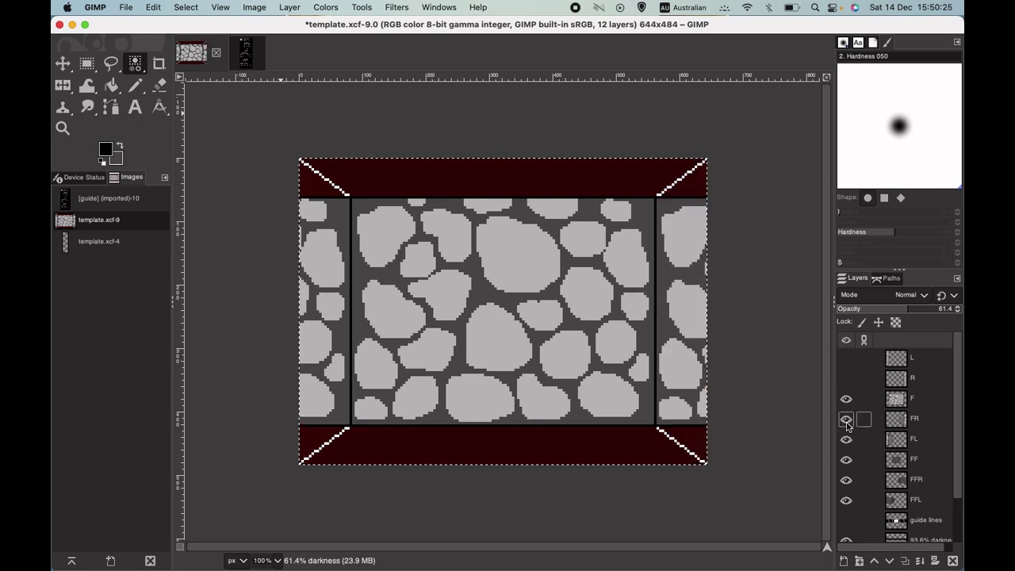
{"action": "left_click", "coordinate": [845, 400]}
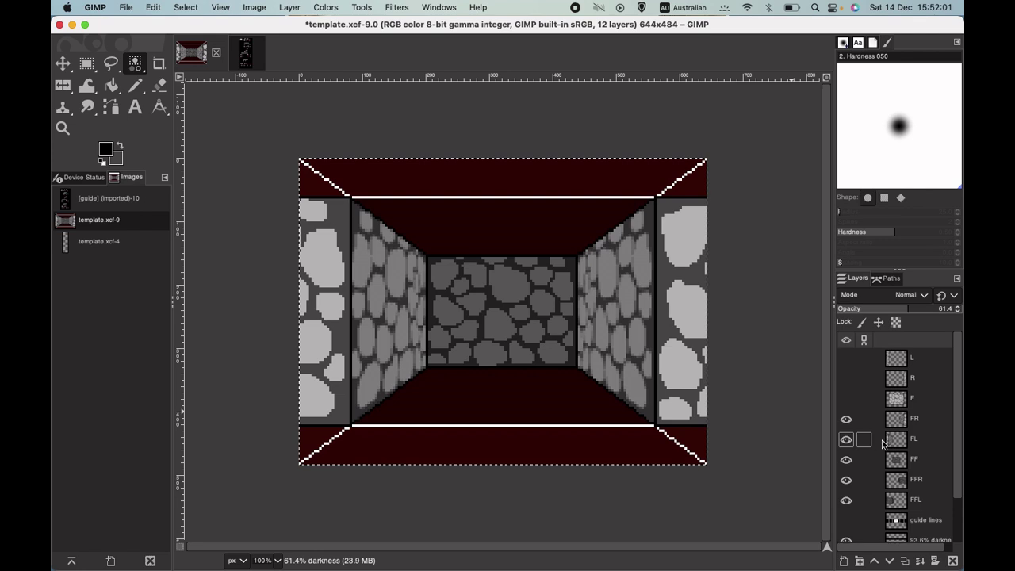
Preview the nearest side walls by briefly showing the L and R layers
{"action": "left_click", "coordinate": [846, 358]}
{"action": "left_click", "coordinate": [847, 378]}
{"action": "left_click", "coordinate": [846, 359]}
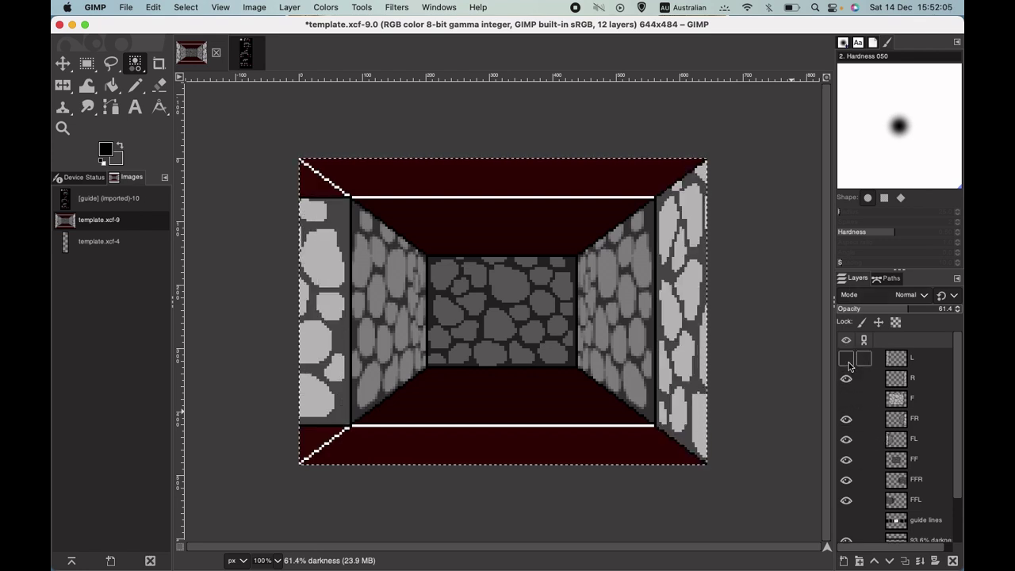
{"action": "left_click", "coordinate": [846, 379]}
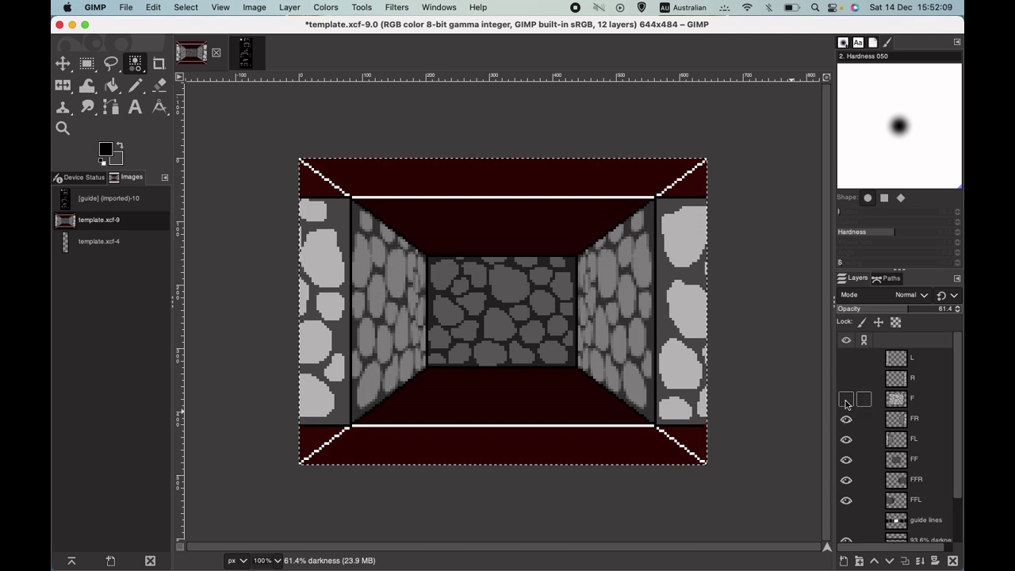
Make the F wall layer visible and active, toggling its visibility to compare the scene with and without it
{"action": "left_click", "coordinate": [846, 399]}
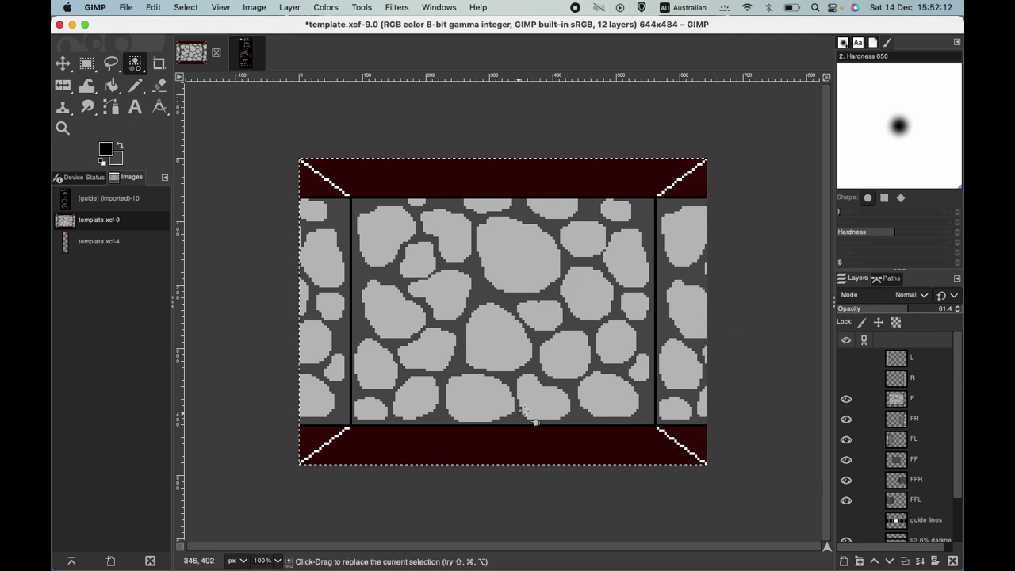
{"action": "left_click", "coordinate": [921, 400]}
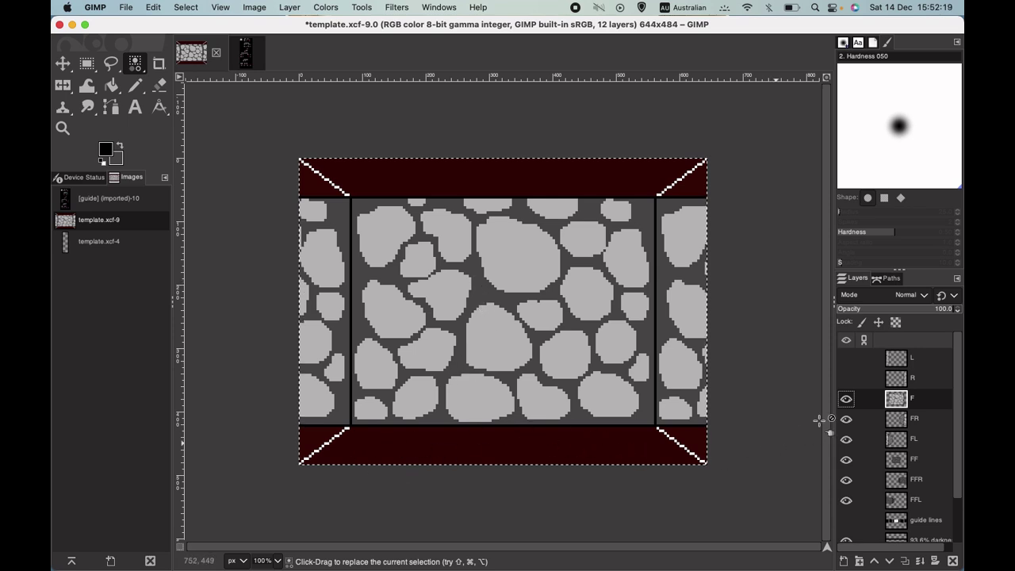
{"action": "left_click", "coordinate": [846, 398]}
{"action": "left_click", "coordinate": [846, 399]}
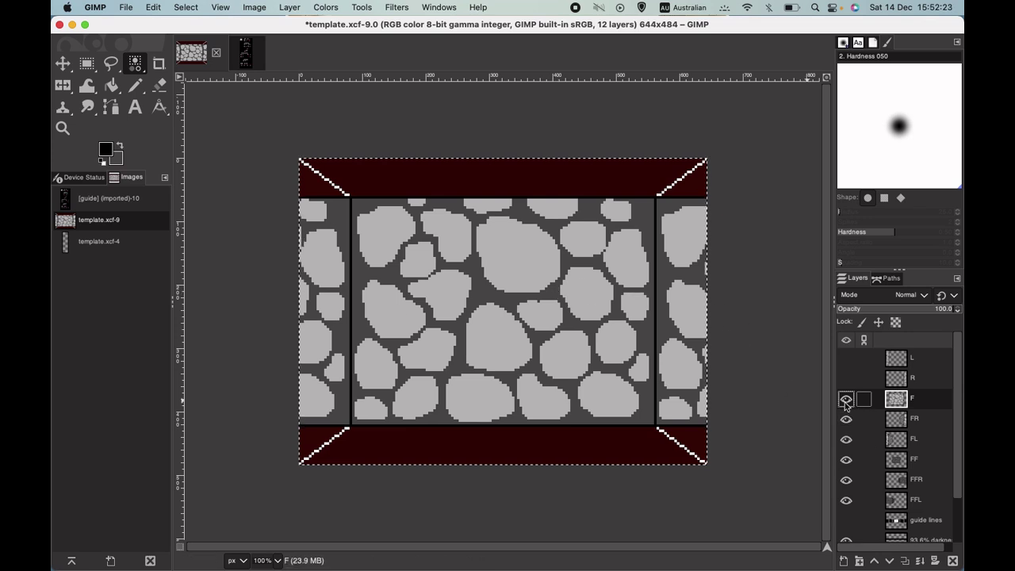
{"action": "left_click", "coordinate": [846, 400]}
{"action": "left_click", "coordinate": [846, 399]}
Hide the FL, FF, FFR, FFL and FR layers, leaving F as the only visible wall
{"action": "left_click", "coordinate": [846, 439]}
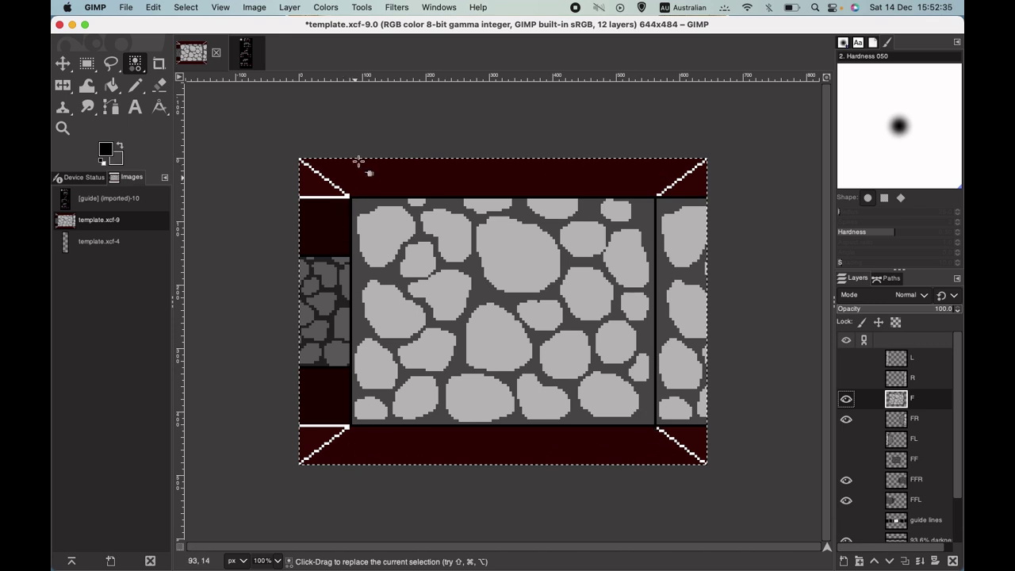
{"action": "left_click", "coordinate": [847, 481]}
{"action": "left_click", "coordinate": [847, 500]}
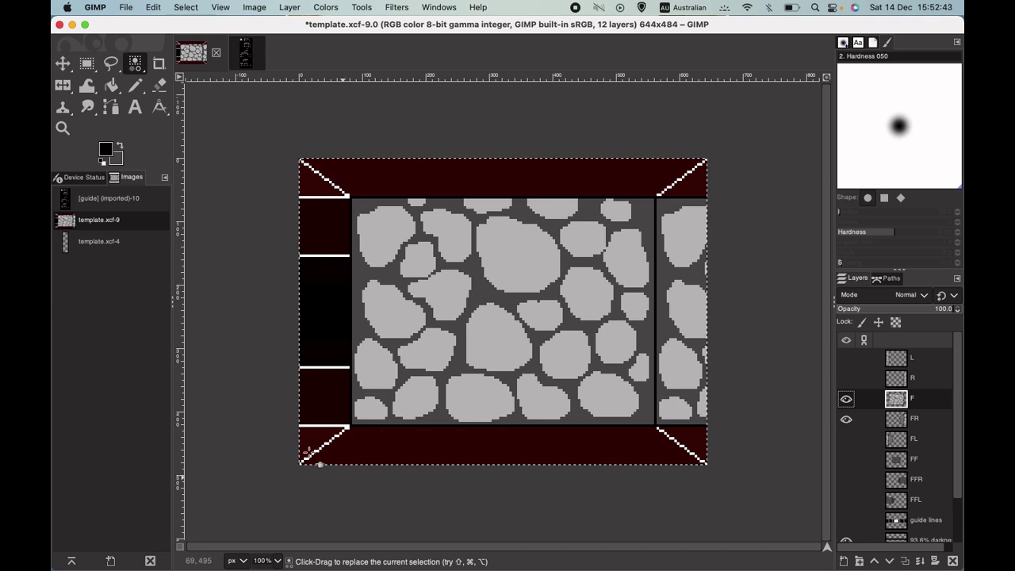
{"action": "left_click", "coordinate": [847, 419]}
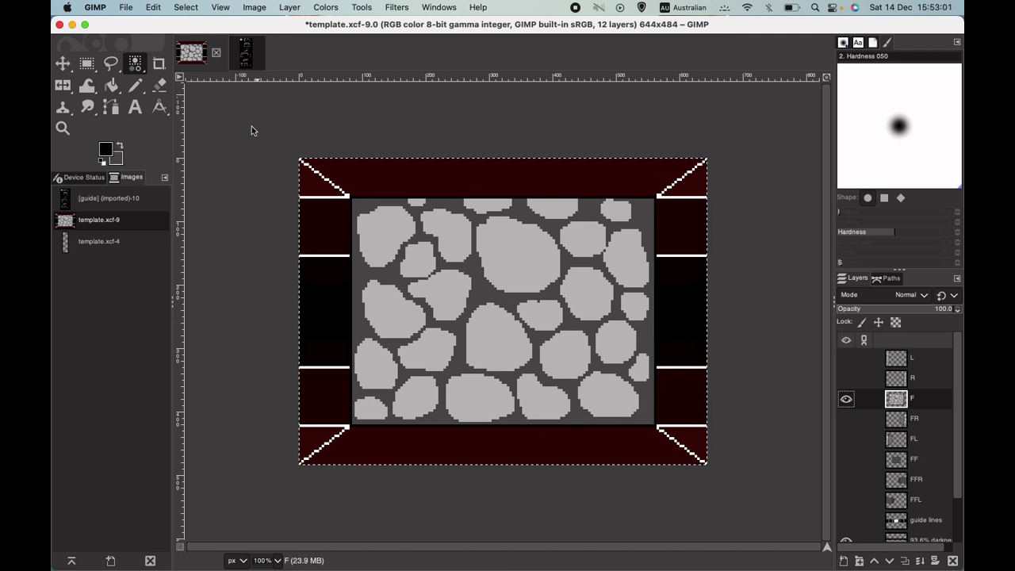
Consult the guide image for the wall piece naming and return to the template image
{"action": "left_click", "coordinate": [245, 53]}
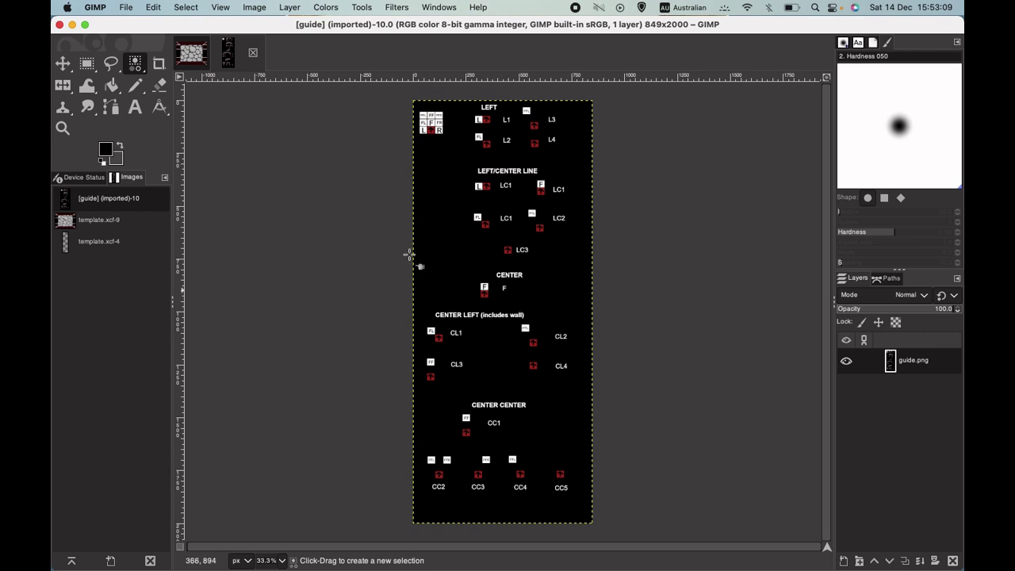
{"action": "left_click", "coordinate": [191, 54]}
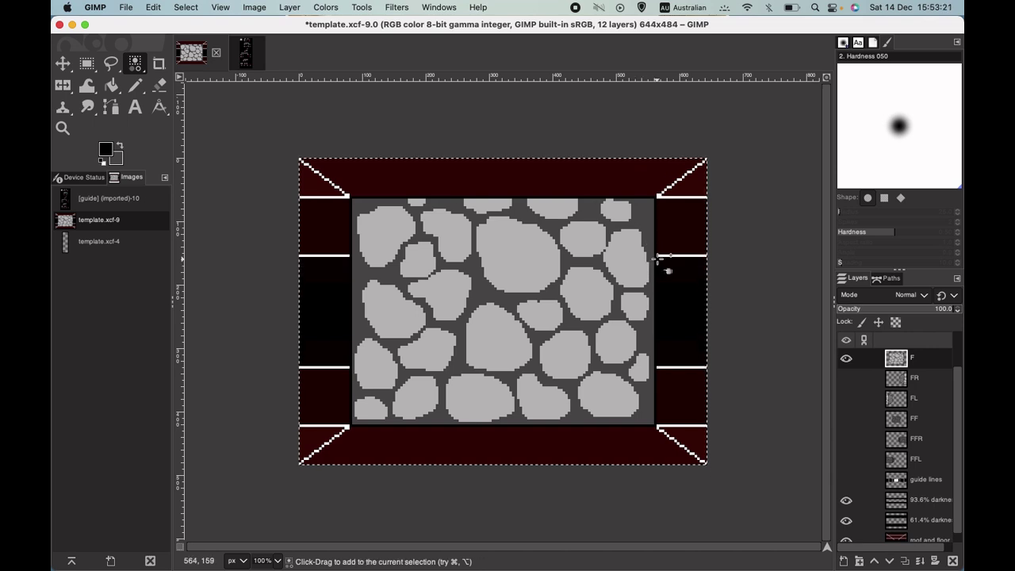
{"action": "key", "text": "plus"}
{"action": "key", "text": "minus"}
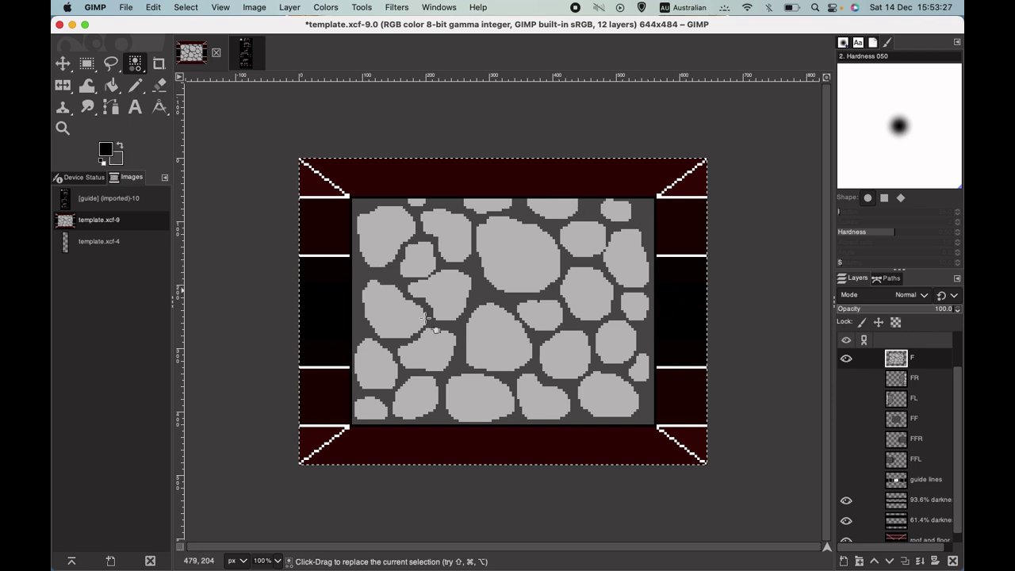
Measure the horizontal distance between the canvas's left edge and the F wall's left side
{"action": "left_click", "coordinate": [159, 107]}
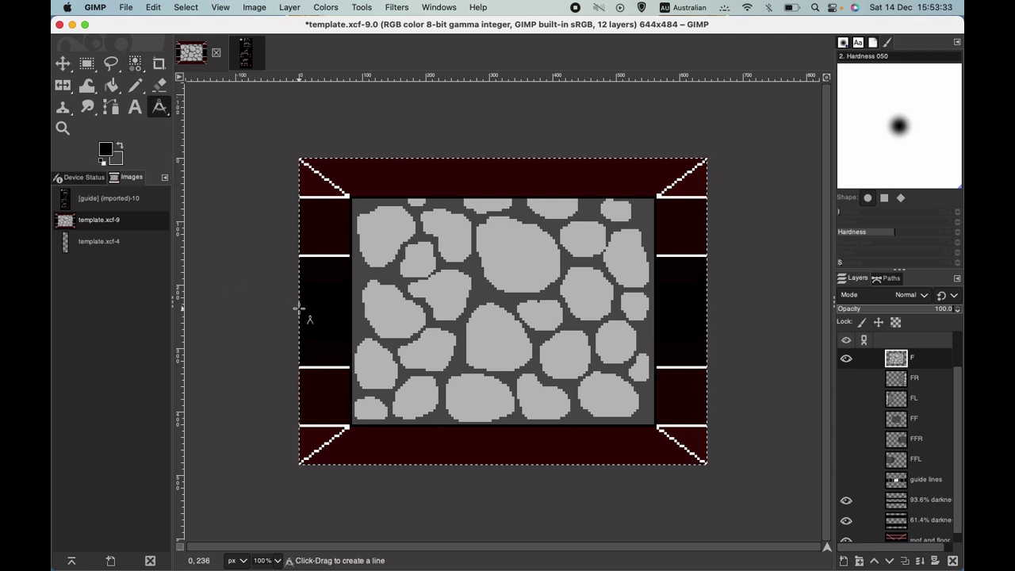
{"action": "left_click_drag", "start_coordinate": [299, 308], "coordinate": [352, 309]}
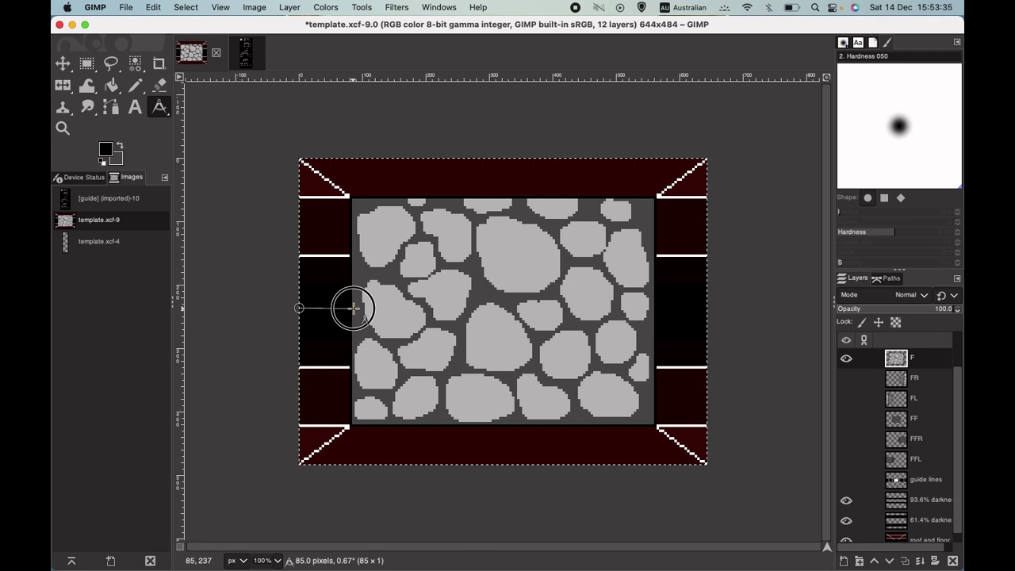
{"action": "scroll", "coordinate": [360, 312], "scroll_direction": "up", "scroll_amount": 3}
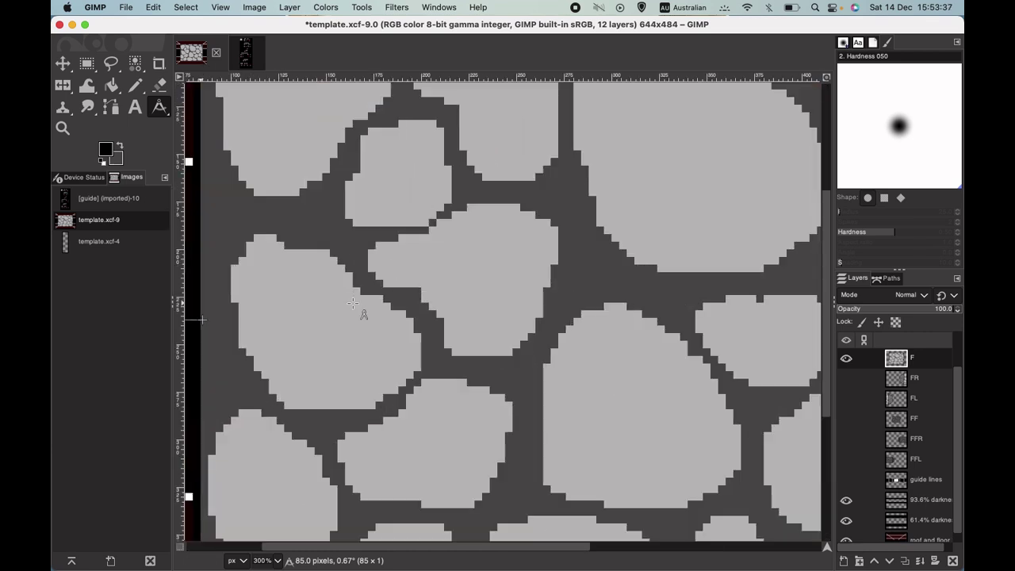
{"action": "left_click_drag", "start_coordinate": [418, 546], "coordinate": [305, 547]}
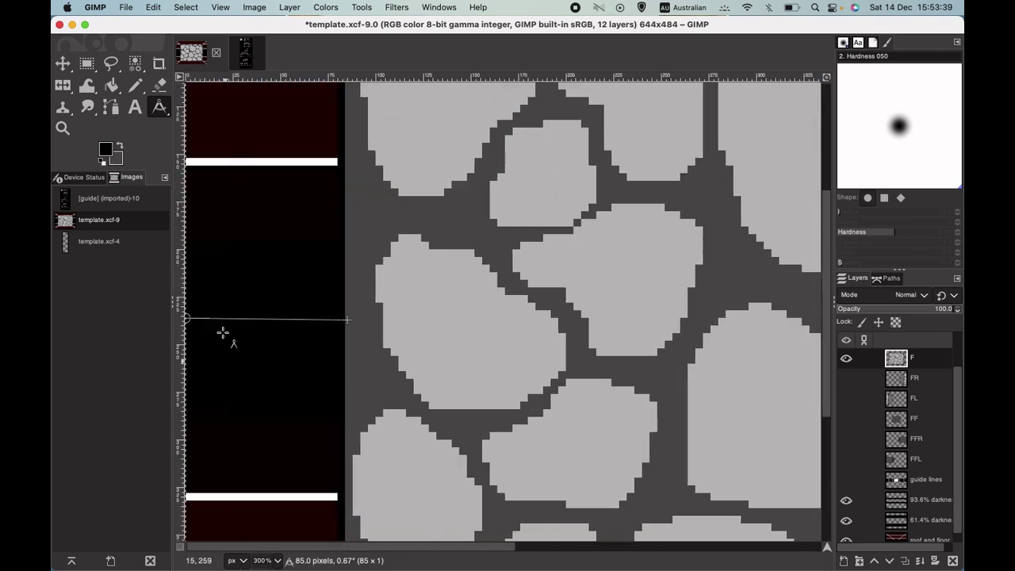
{"action": "left_click_drag", "start_coordinate": [345, 247], "coordinate": [183, 251]}
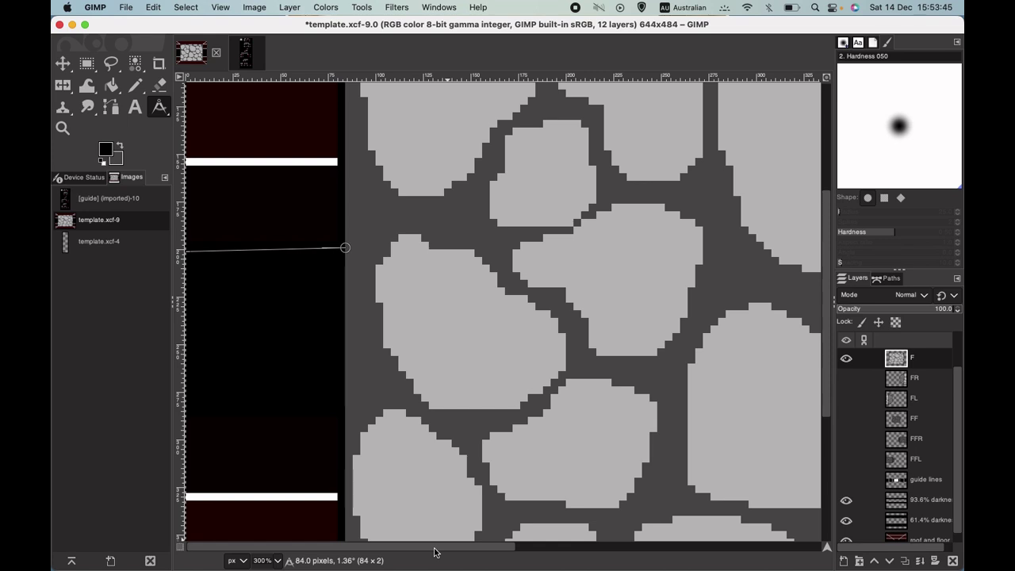
Measure the horizontal distance from the F wall's right side to the canvas's right edge and clear the measurement line
{"action": "left_click_drag", "start_coordinate": [433, 553], "coordinate": [778, 549]}
{"action": "left_click_drag", "start_coordinate": [660, 217], "coordinate": [819, 215]}
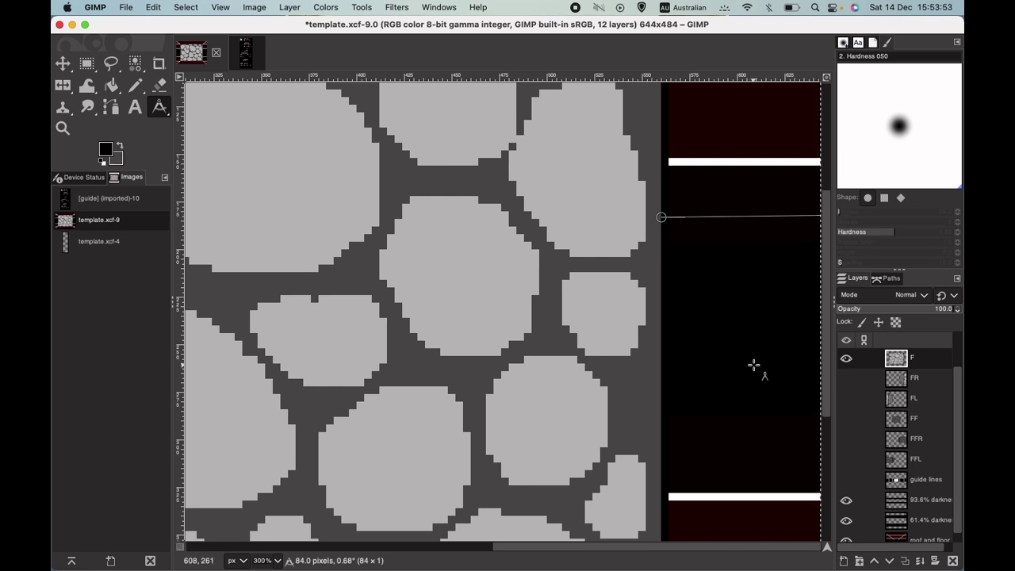
{"action": "key", "text": "shift+super+j"}
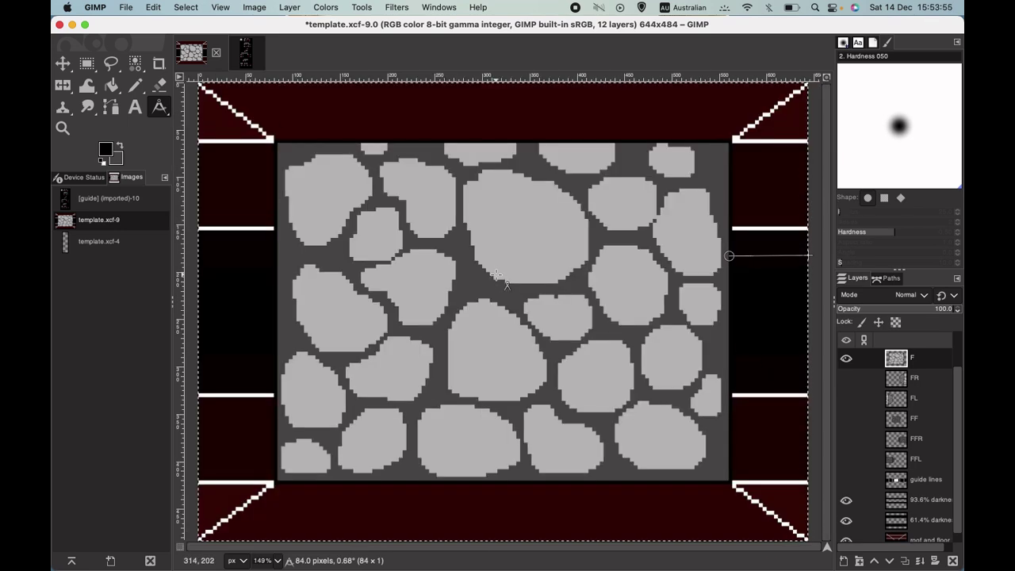
{"action": "key", "text": "Escape"}
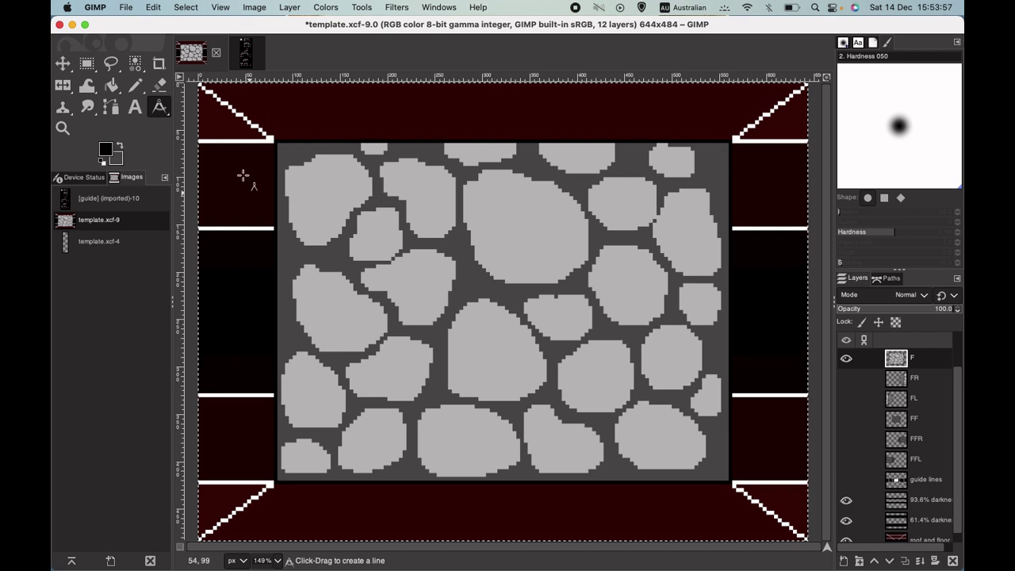
{"action": "key", "text": "1"}
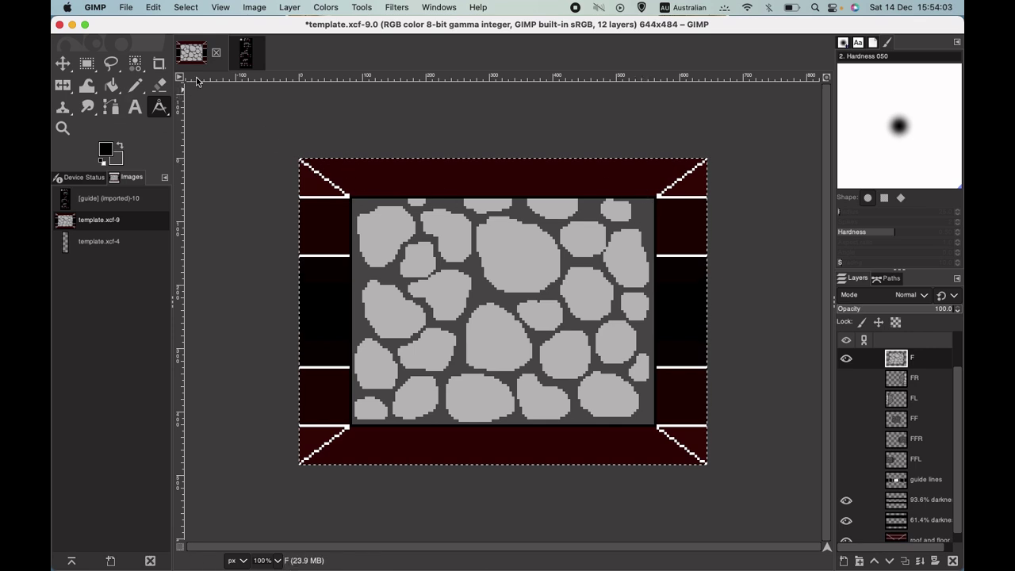
Resize the canvas to 476 px wide by 484 px high, centering the existing content
{"action": "left_click", "coordinate": [253, 8]}
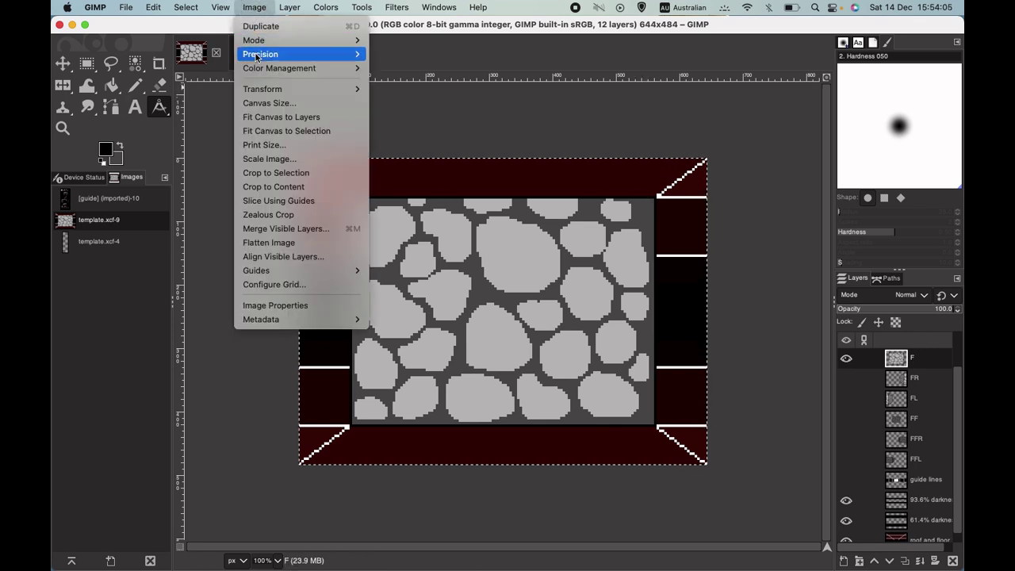
{"action": "left_click", "coordinate": [276, 104]}
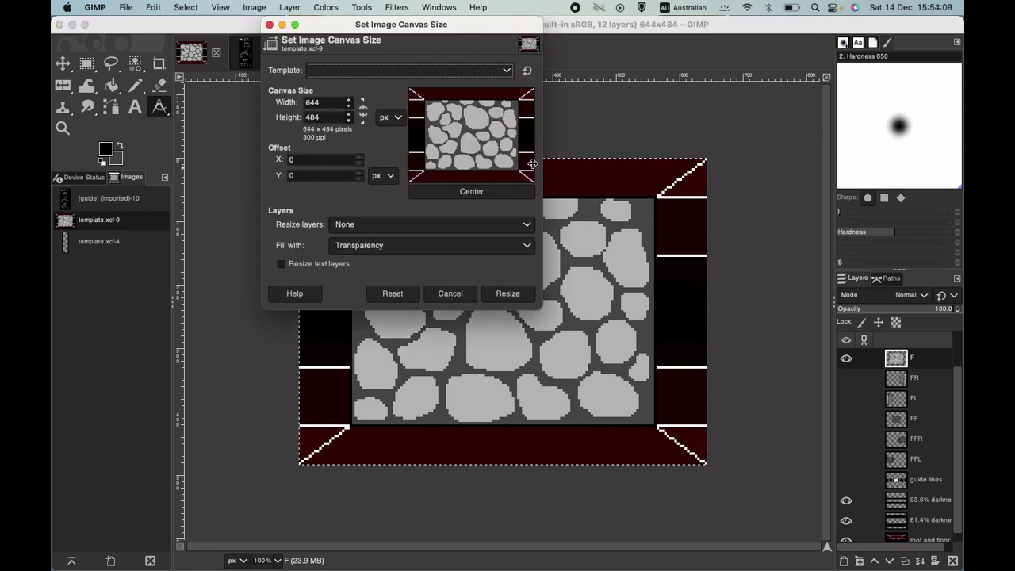
{"action": "left_click", "coordinate": [330, 102]}
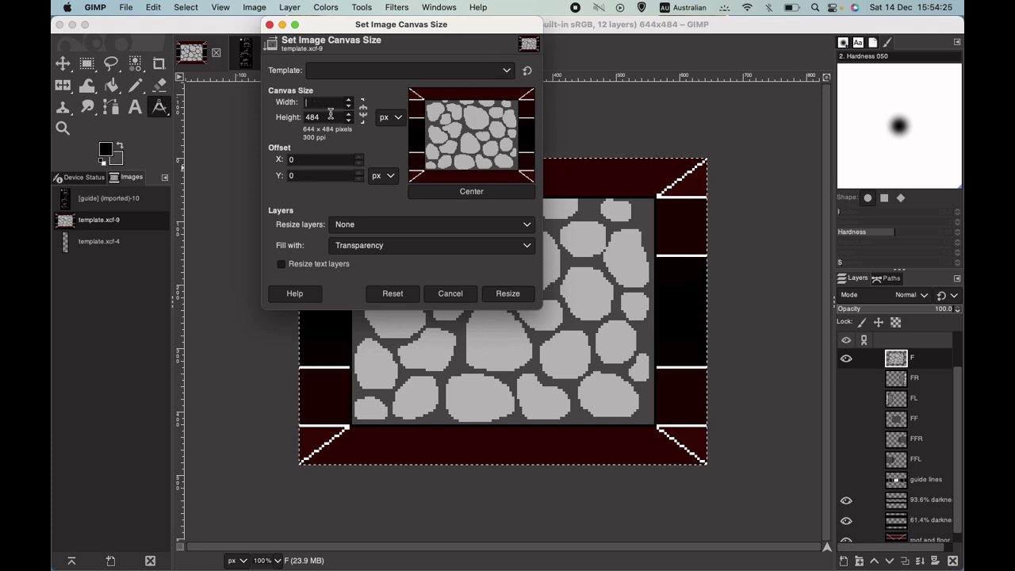
{"action": "type", "text": "6"}
{"action": "left_click", "coordinate": [331, 116]}
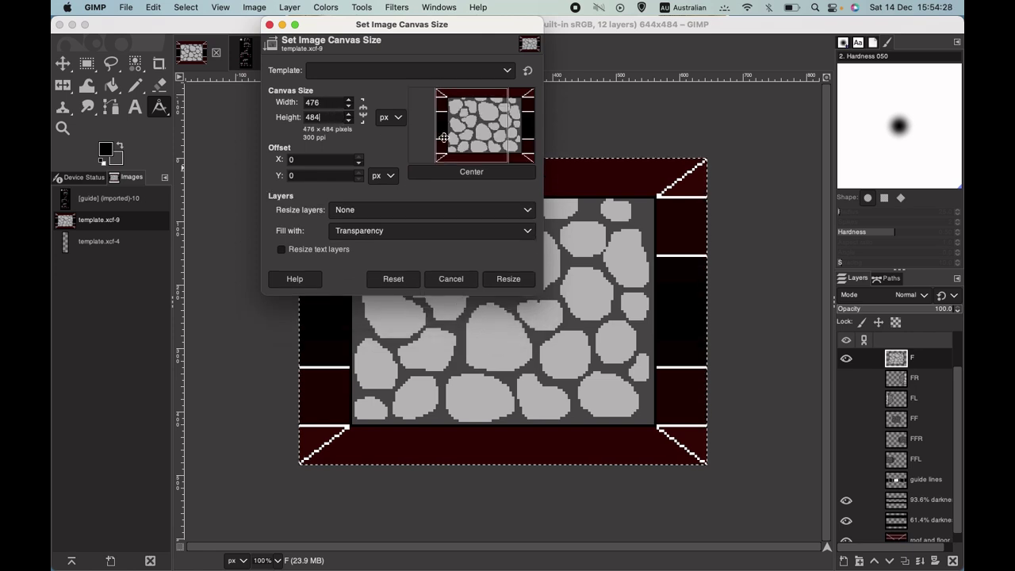
{"action": "left_click", "coordinate": [481, 174]}
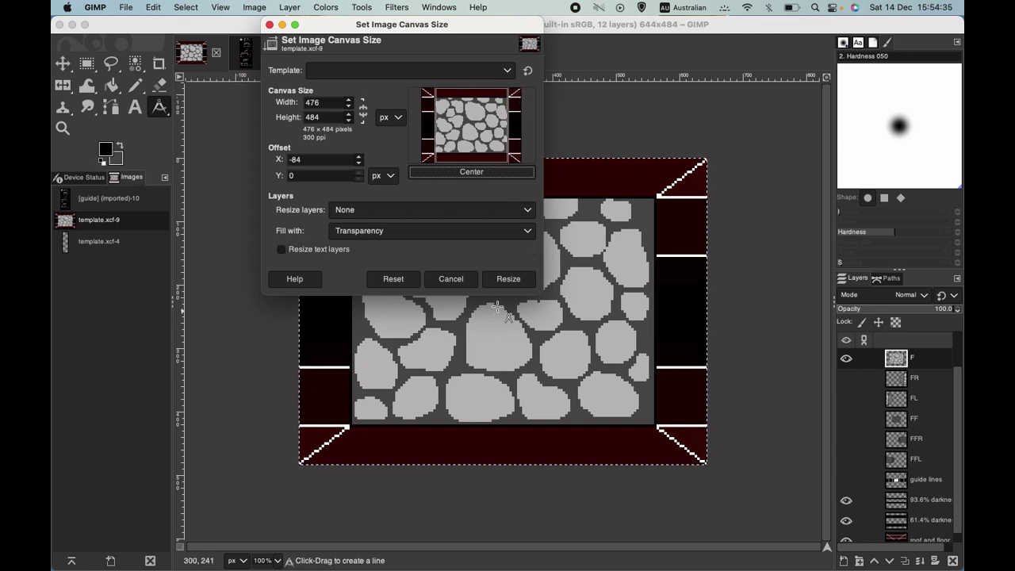
{"action": "left_click", "coordinate": [472, 174]}
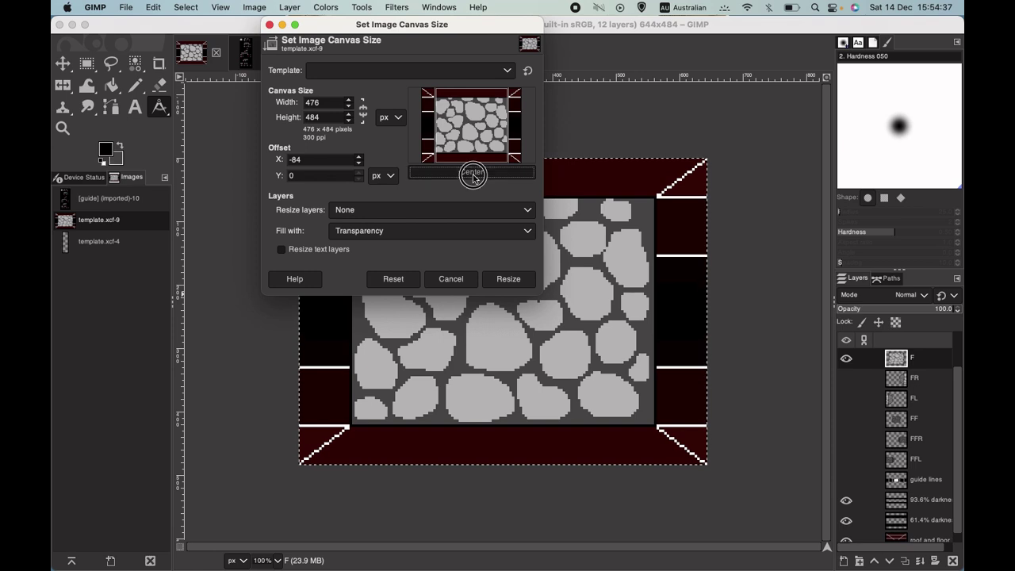
{"action": "left_click", "coordinate": [511, 281]}
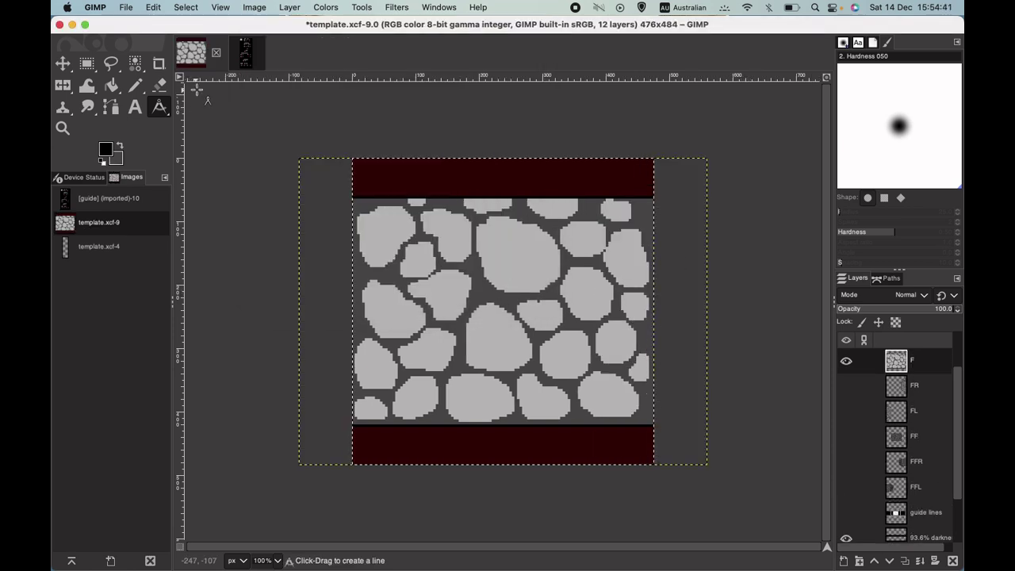
{"action": "left_click", "coordinate": [124, 9]}
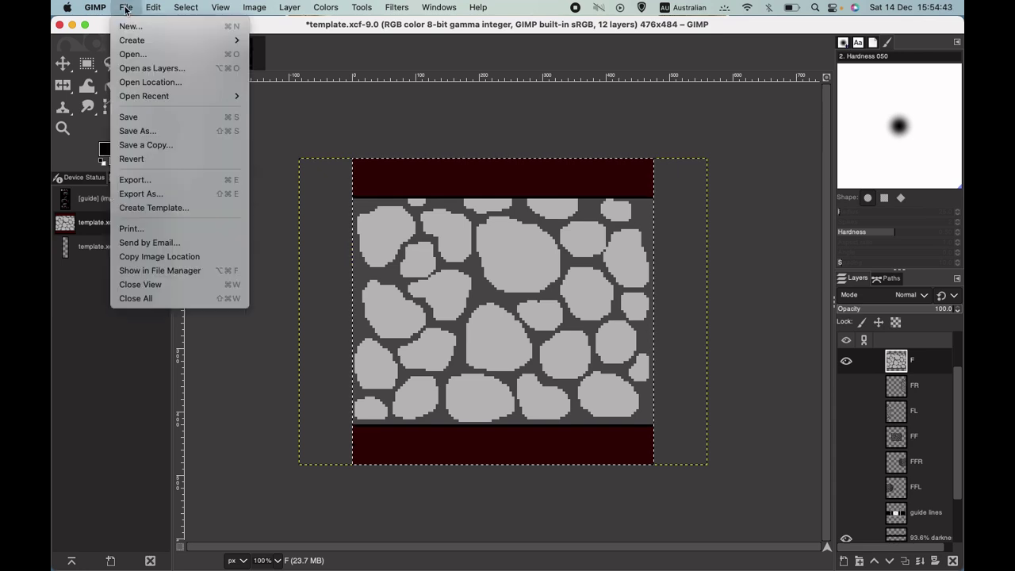
{"action": "left_click", "coordinate": [133, 182]}
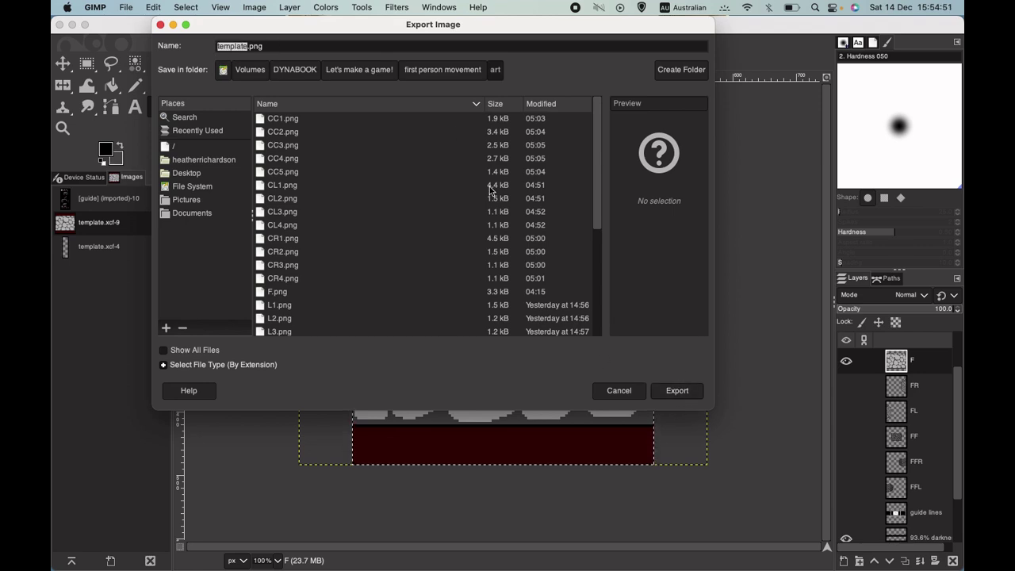
{"action": "left_click", "coordinate": [620, 390]}
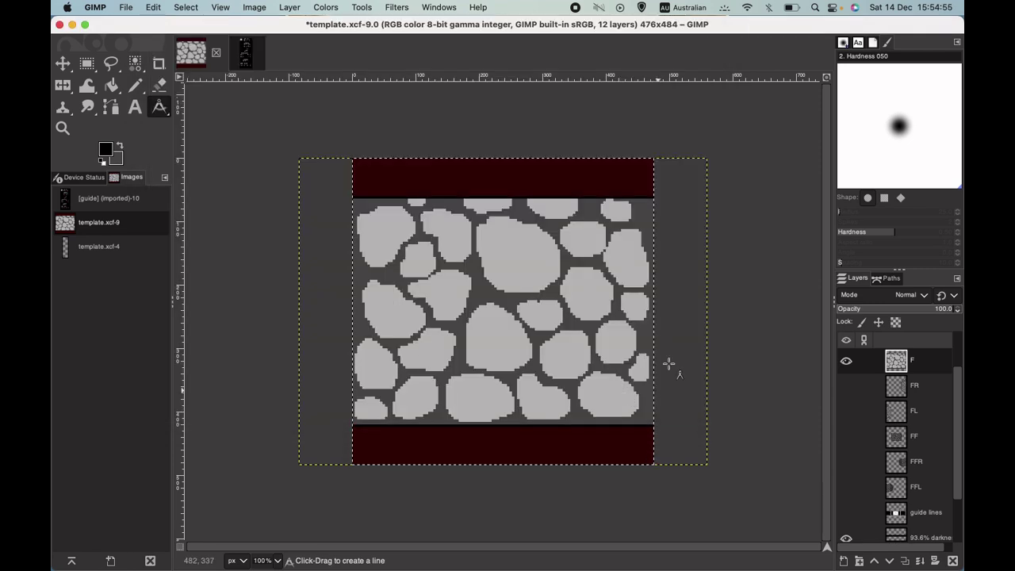
Hide the F layer and show the FL, FF and FFR wall layers
{"action": "left_click", "coordinate": [845, 362]}
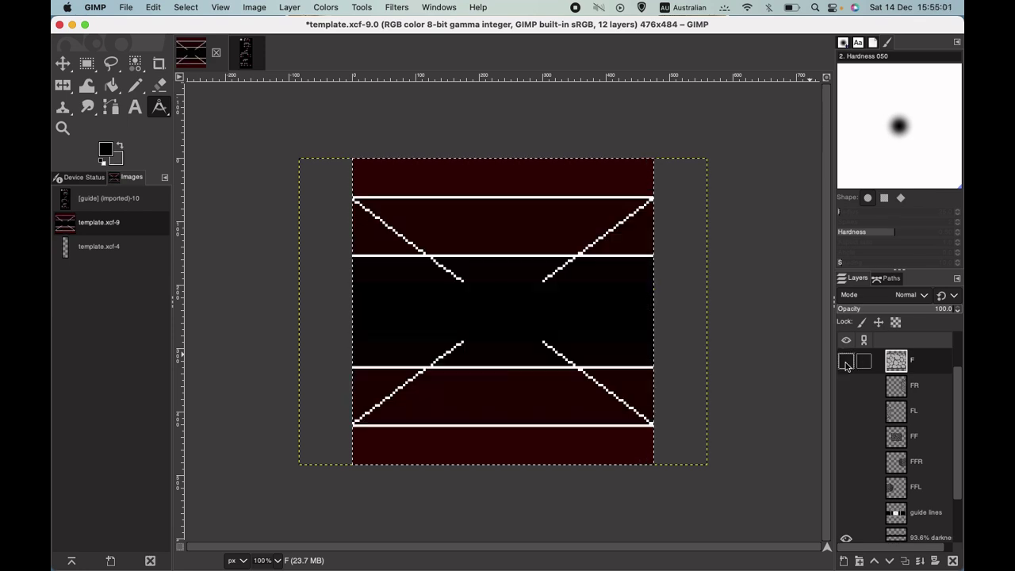
{"action": "left_click", "coordinate": [846, 413]}
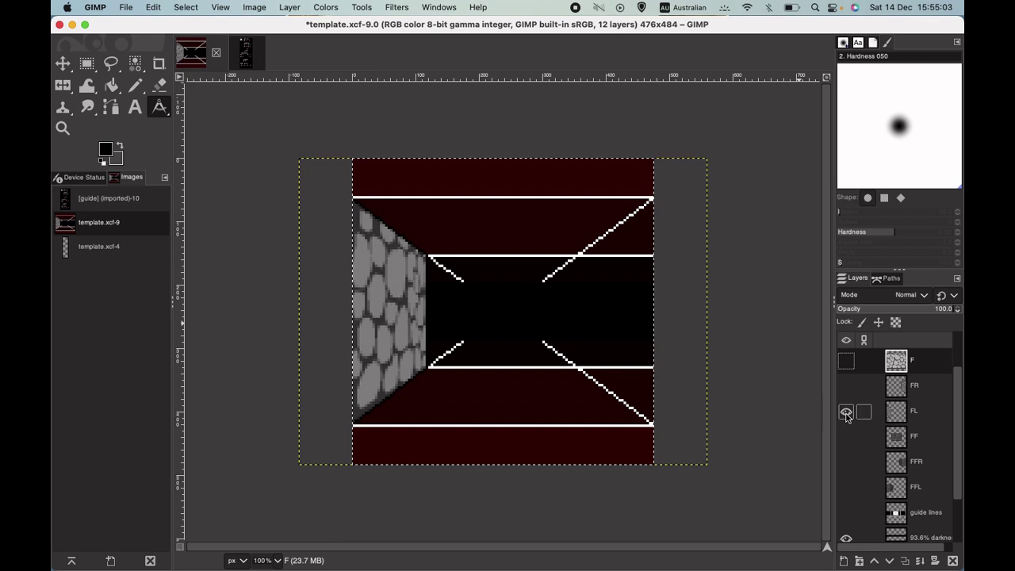
{"action": "left_click", "coordinate": [850, 441]}
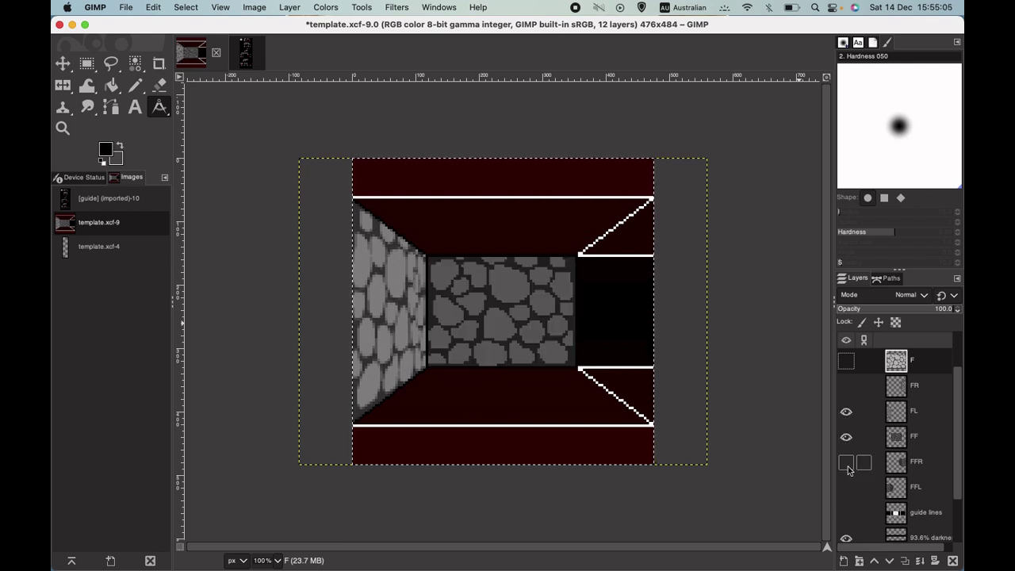
{"action": "left_click", "coordinate": [847, 465]}
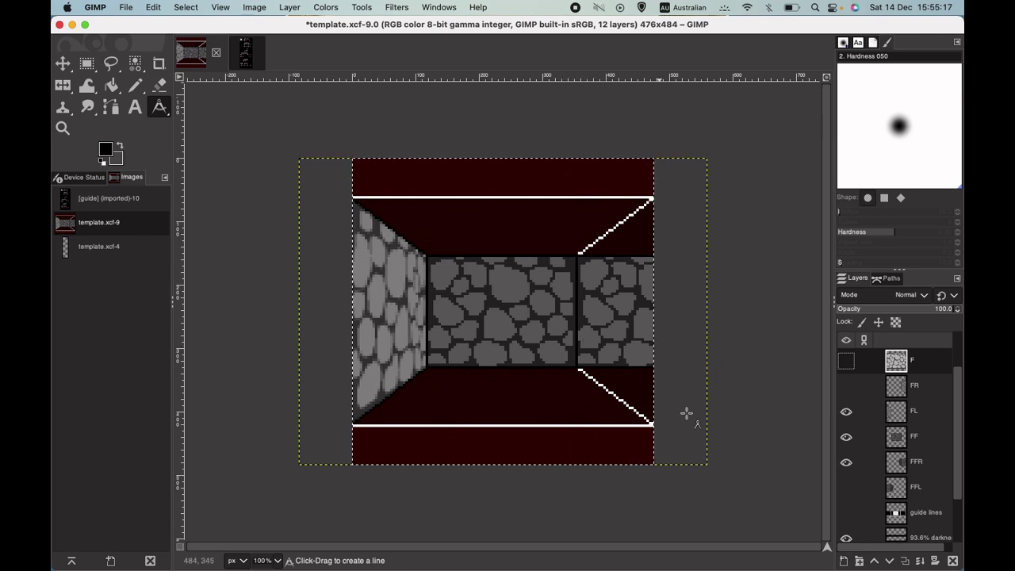
{"action": "left_click", "coordinate": [846, 360]}
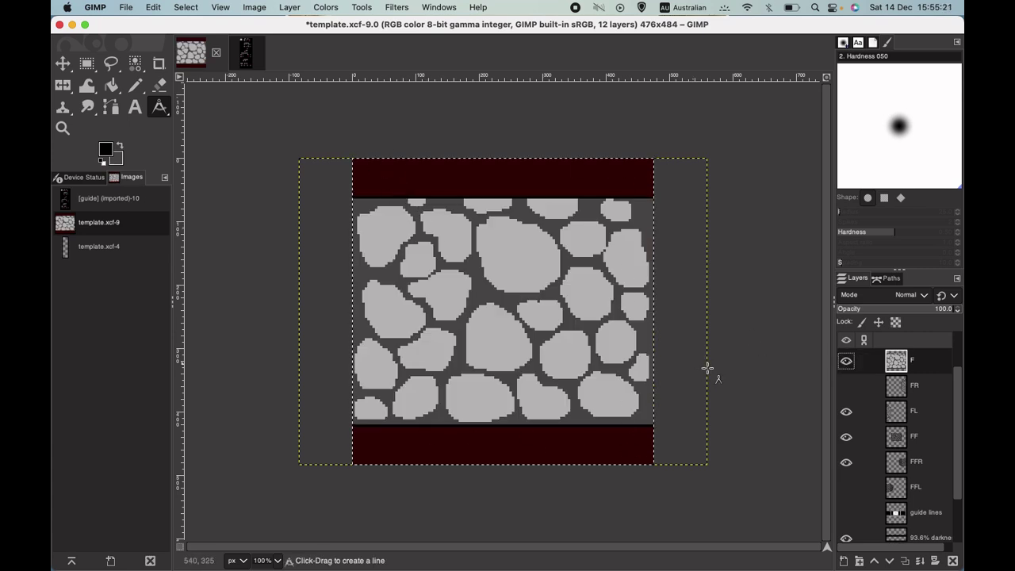
{"action": "left_click", "coordinate": [846, 361]}
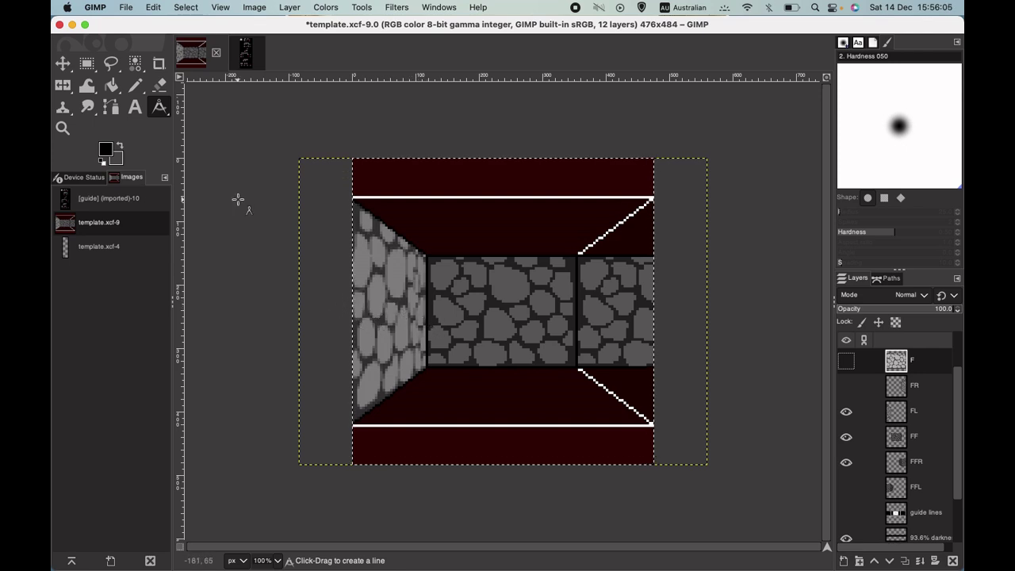
Measure the FL wall's width from the canvas's left edge to its black border line, repeating at closer zoom for precision
{"action": "left_click", "coordinate": [159, 108]}
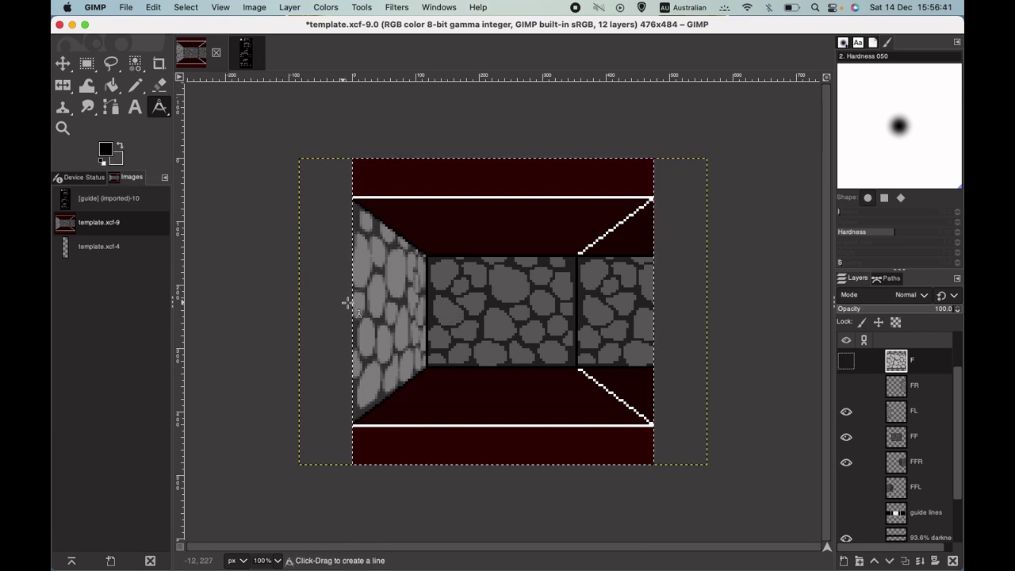
{"action": "left_click_drag", "start_coordinate": [352, 299], "coordinate": [427, 298]}
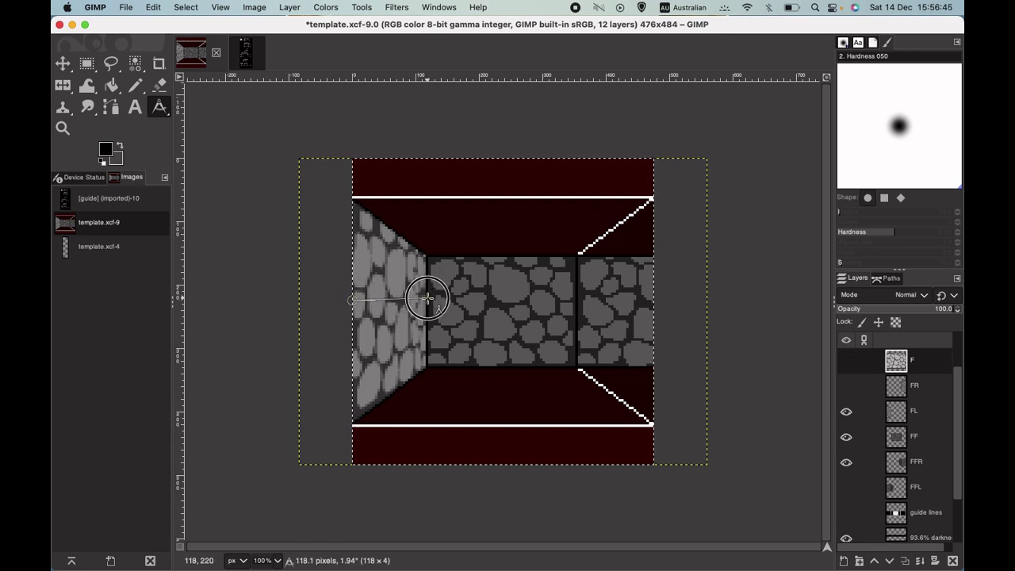
{"action": "key", "text": "2"}
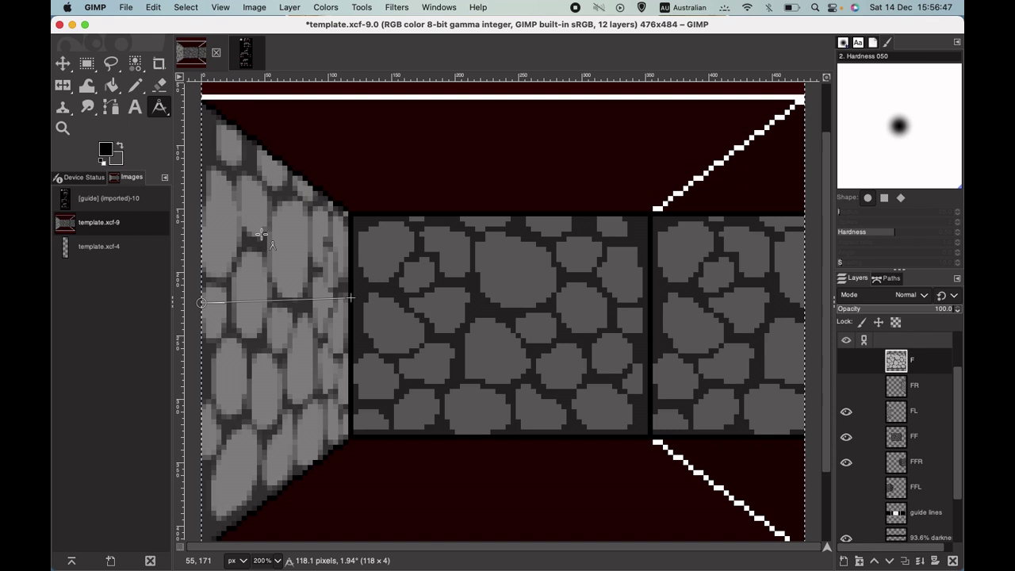
{"action": "left_click_drag", "start_coordinate": [353, 261], "coordinate": [198, 264]}
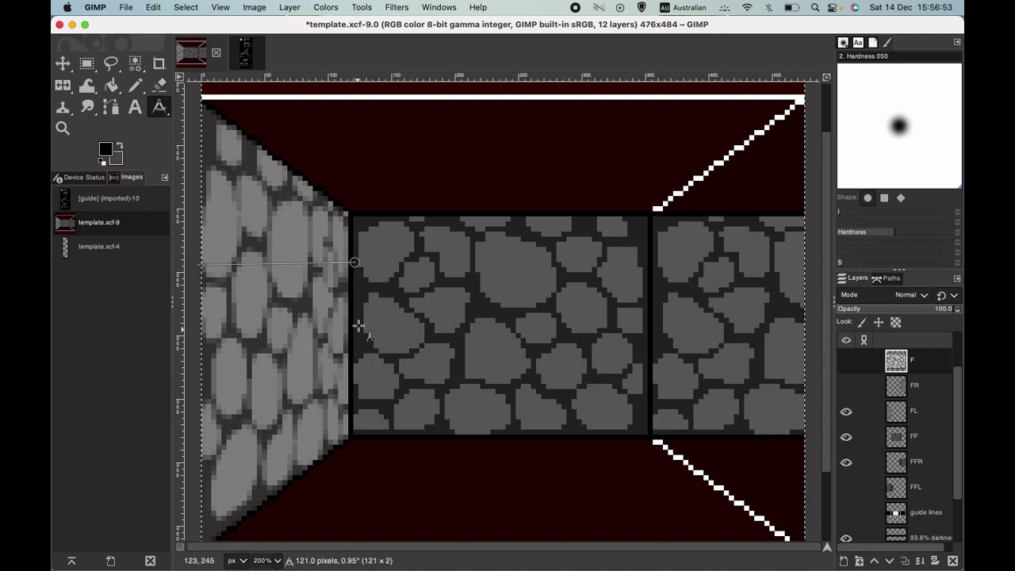
{"action": "left_click_drag", "start_coordinate": [355, 322], "coordinate": [200, 341]}
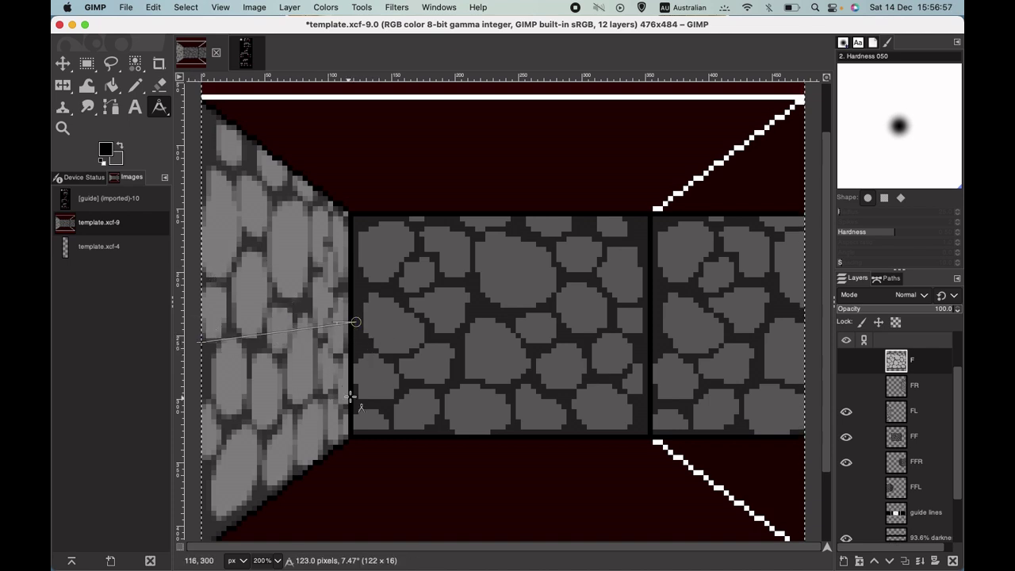
{"action": "left_click_drag", "start_coordinate": [352, 390], "coordinate": [202, 398]}
{"action": "scroll", "coordinate": [200, 373], "scroll_direction": "up", "scroll_amount": 1}
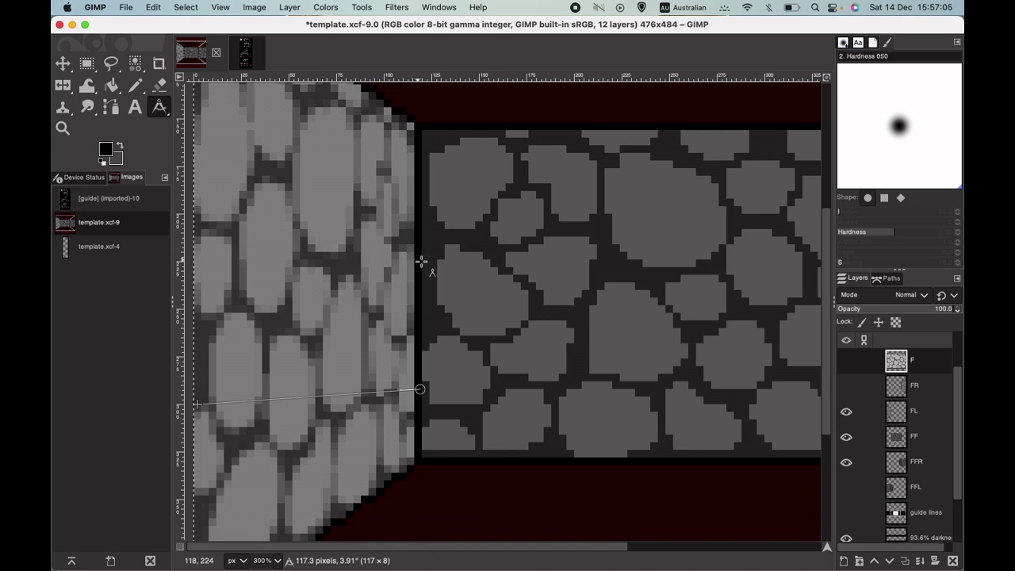
{"action": "left_click_drag", "start_coordinate": [420, 264], "coordinate": [193, 291]}
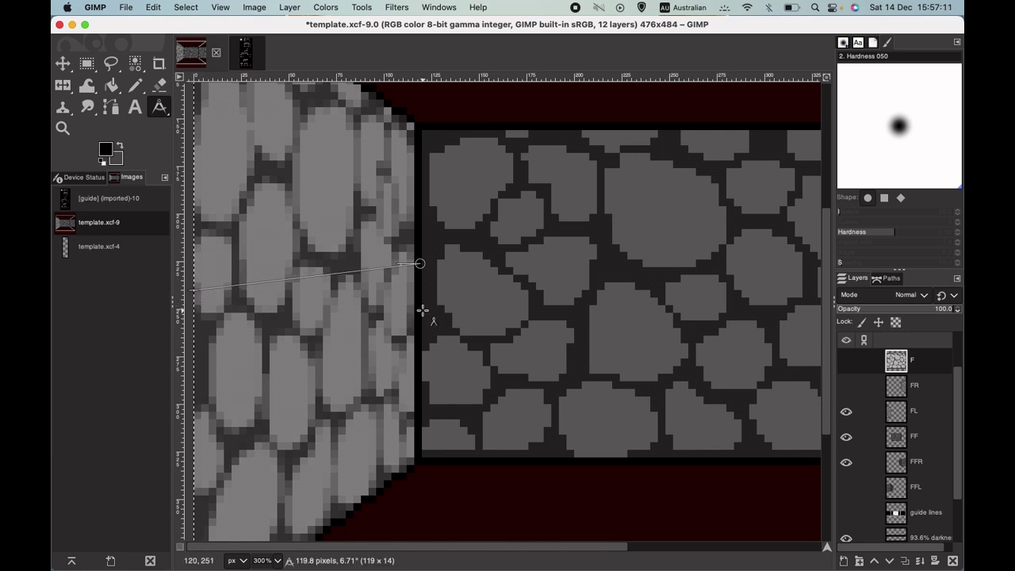
{"action": "left_click_drag", "start_coordinate": [421, 308], "coordinate": [192, 319]}
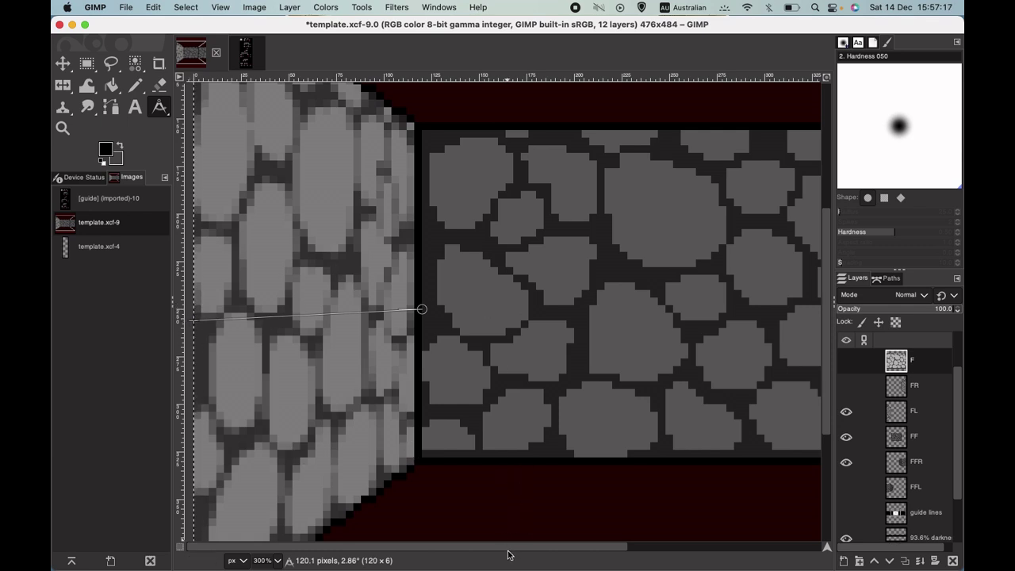
Measure the horizontal distance from the canvas's right edge to the FF wall's right border, and clear the measurement line
{"action": "left_click_drag", "start_coordinate": [510, 545], "coordinate": [724, 555]}
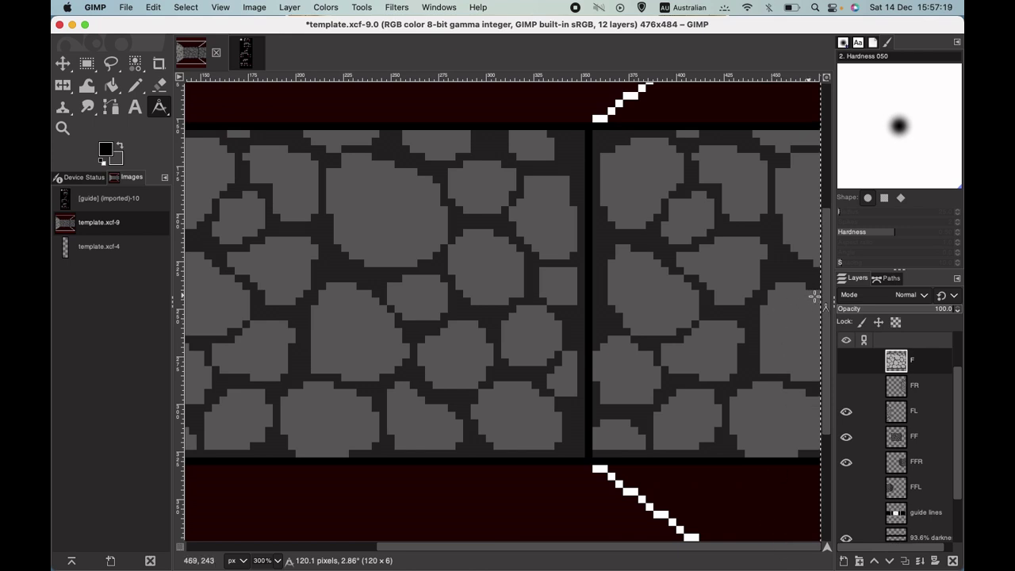
{"action": "left_click_drag", "start_coordinate": [819, 291], "coordinate": [584, 298]}
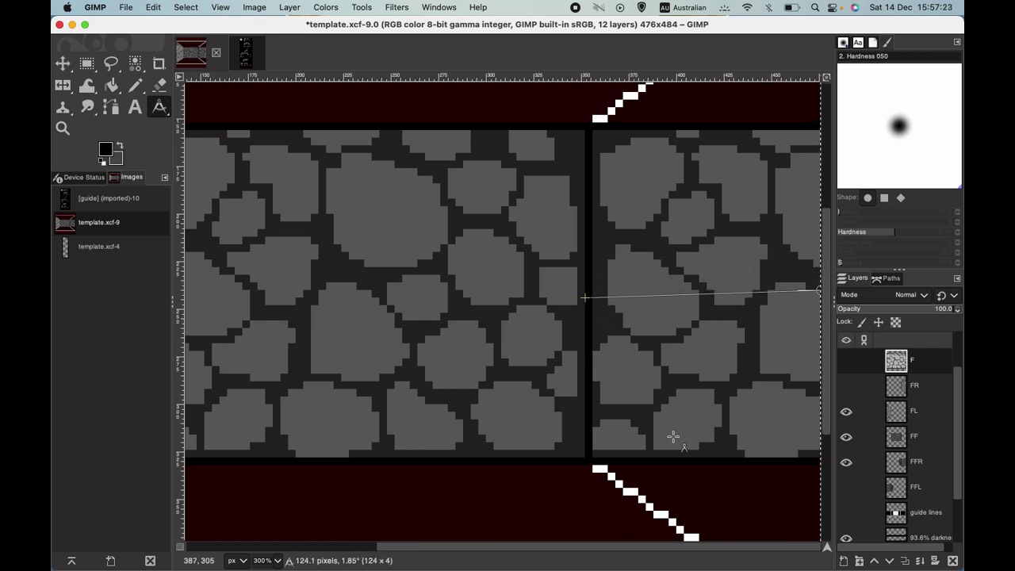
{"action": "key", "text": "super+shift+j"}
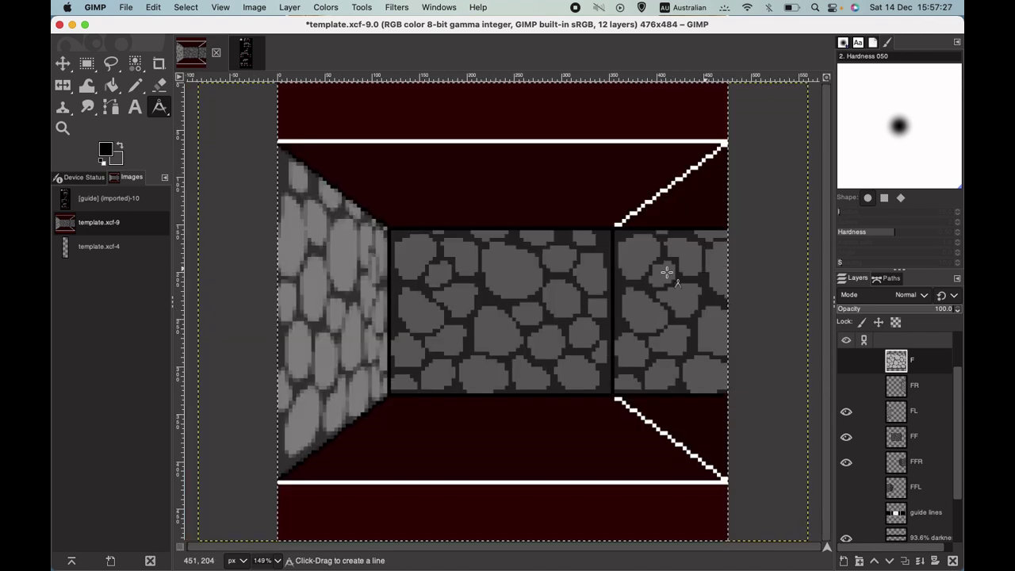
Toggle the FFR layer off and on, and show the FR wall layer
{"action": "left_click", "coordinate": [848, 467]}
{"action": "left_click", "coordinate": [849, 467]}
{"action": "scroll", "coordinate": [885, 440], "scroll_direction": "up", "scroll_amount": 1}
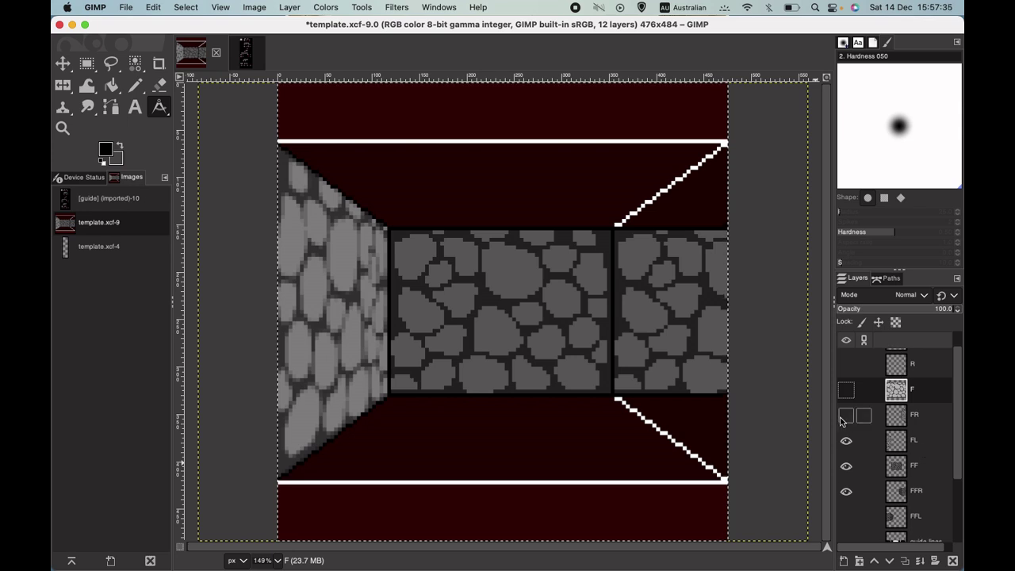
{"action": "left_click", "coordinate": [846, 415]}
{"action": "left_click", "coordinate": [846, 420]}
{"action": "left_click", "coordinate": [846, 420]}
{"action": "left_click", "coordinate": [847, 420]}
{"action": "left_click", "coordinate": [846, 421]}
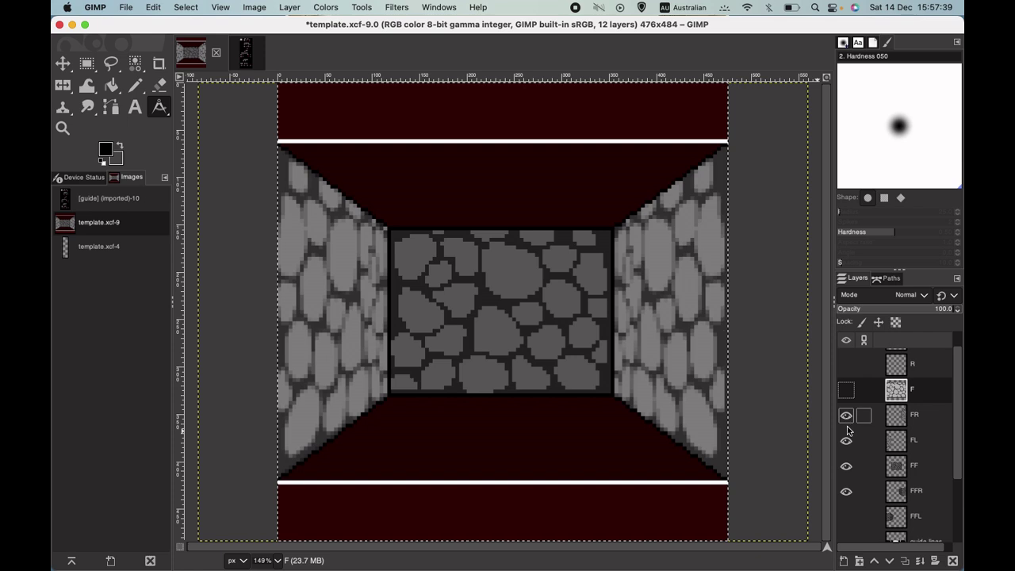
Toggle the FL layer's visibility to check the left wall piece, leaving it shown
{"action": "left_click", "coordinate": [846, 442]}
{"action": "left_click", "coordinate": [846, 442]}
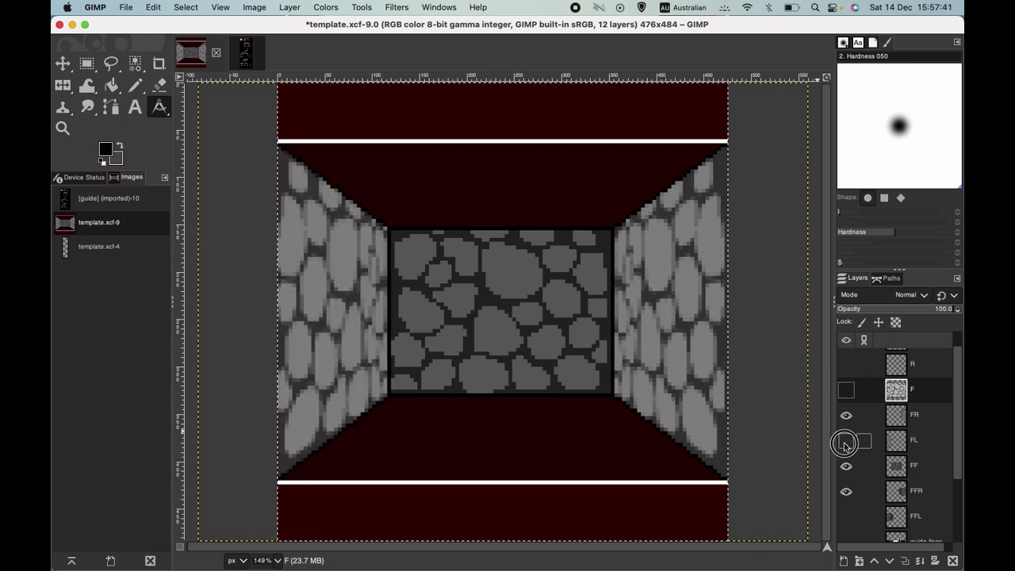
{"action": "left_click", "coordinate": [846, 443]}
{"action": "left_click", "coordinate": [846, 442]}
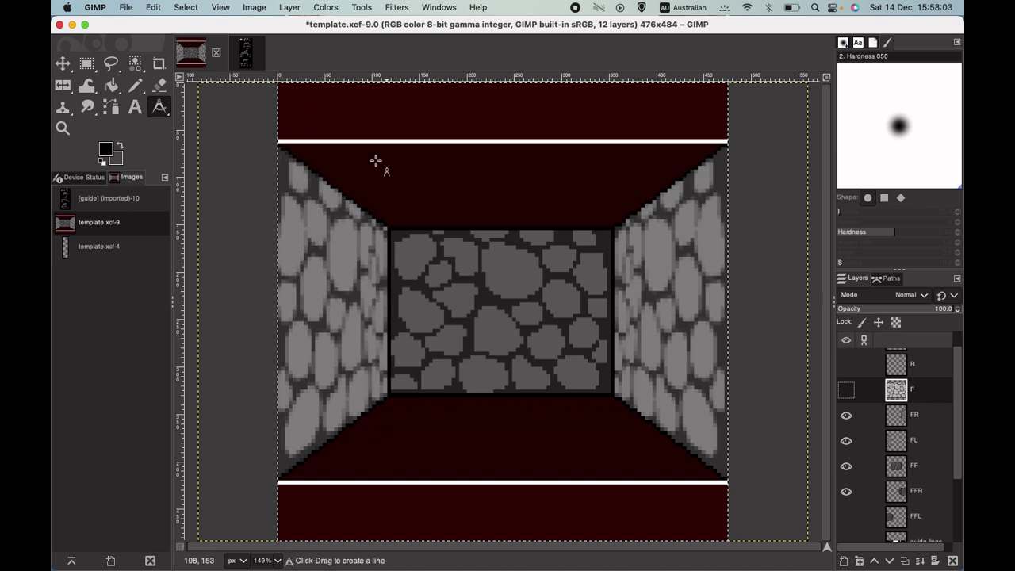
Check the piece naming in the guide image and resize the template's canvas width to 120 px with zero offset
{"action": "left_click", "coordinate": [245, 53]}
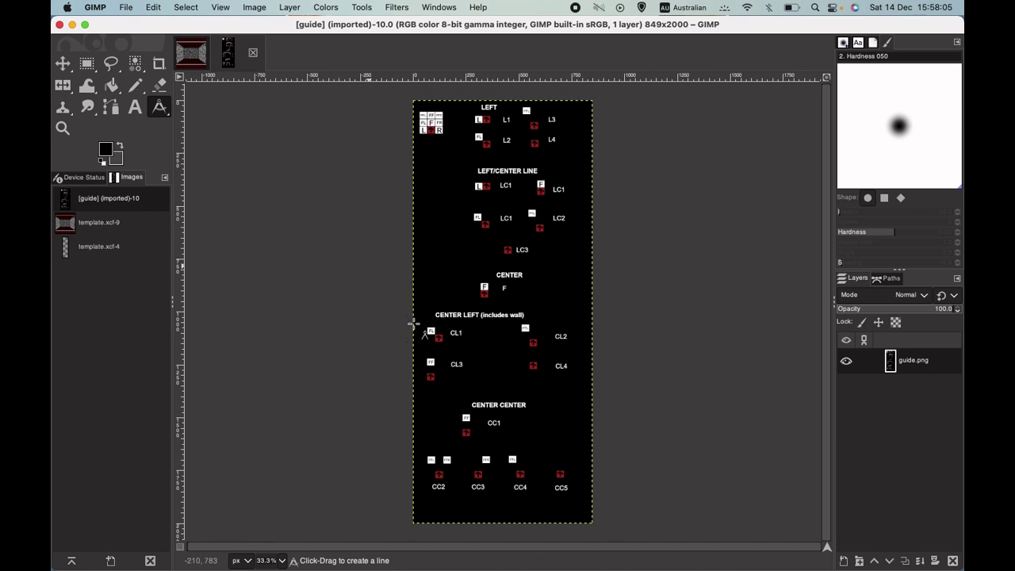
{"action": "left_click", "coordinate": [190, 54]}
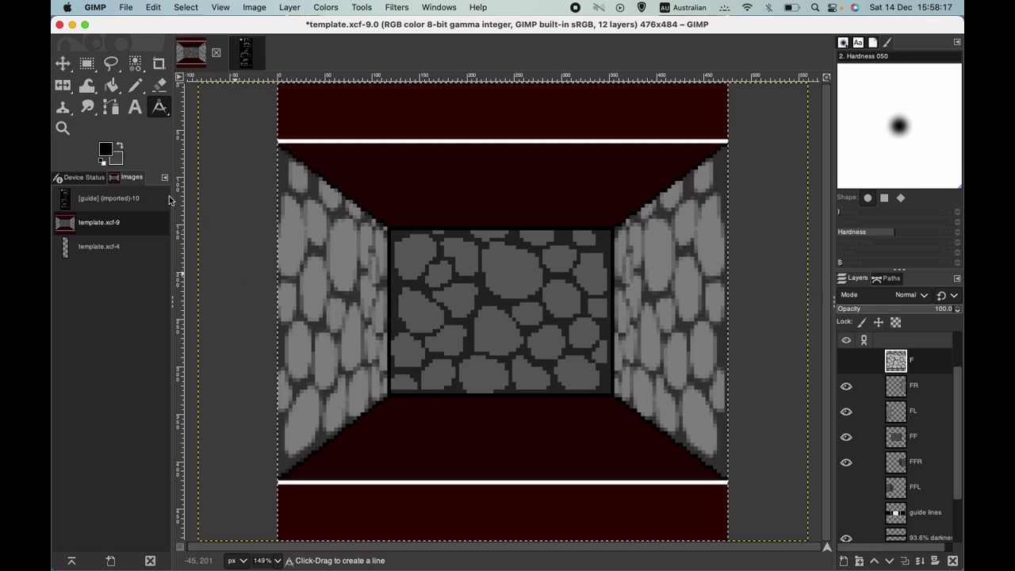
{"action": "left_click", "coordinate": [255, 8]}
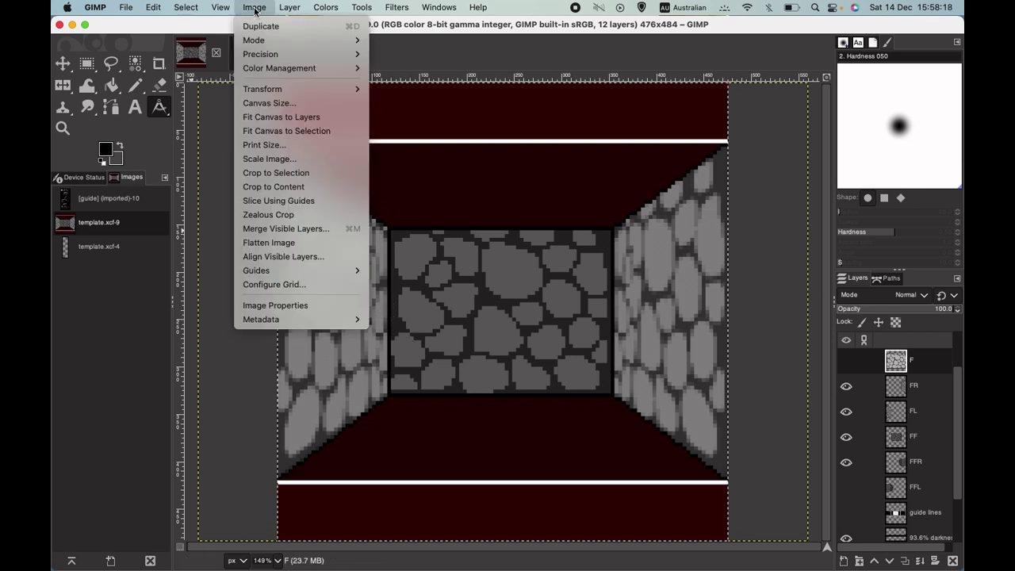
{"action": "left_click", "coordinate": [268, 104]}
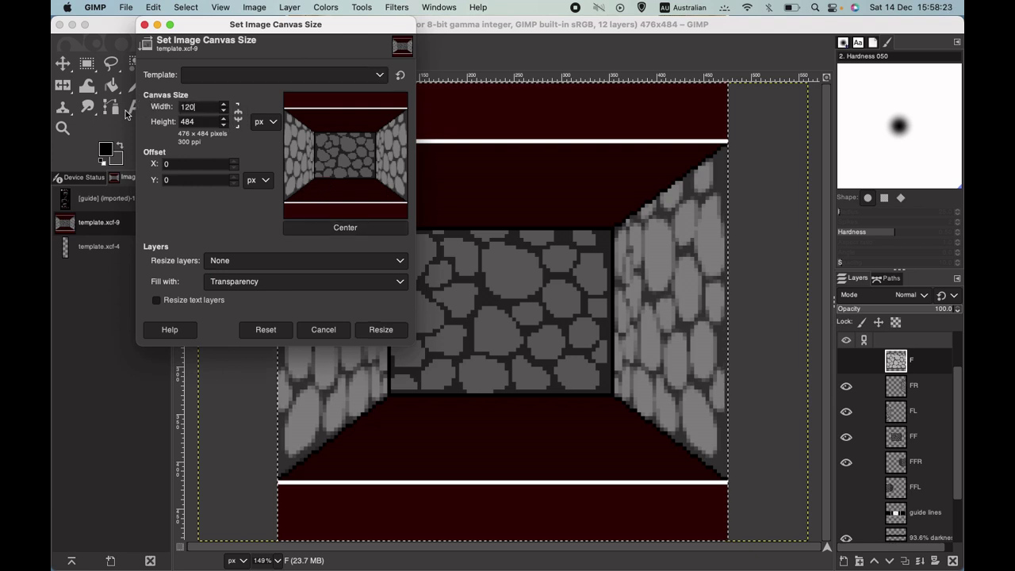
{"action": "type", "text": "120"}
{"action": "key", "text": "Tab"}
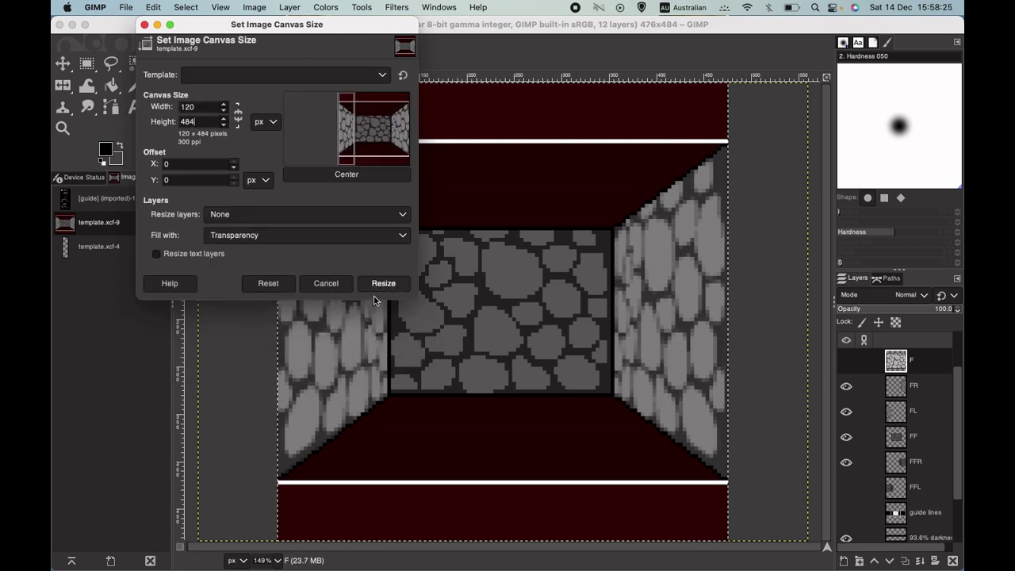
{"action": "left_click", "coordinate": [384, 285]}
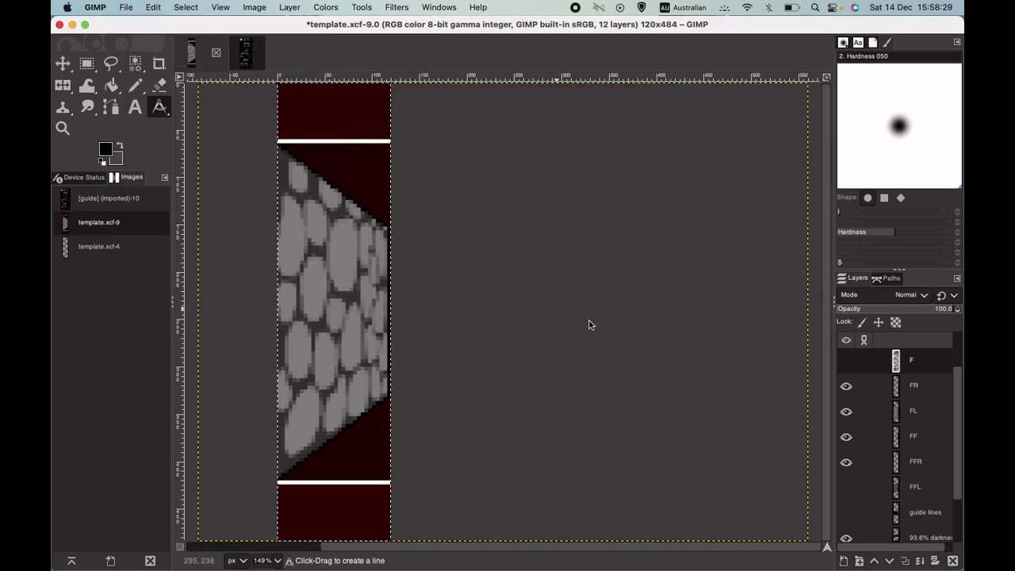
Toggle the FL layer off and on and inspect the cropped left wall's right edge up close
{"action": "left_click", "coordinate": [845, 413]}
{"action": "left_click", "coordinate": [845, 413]}
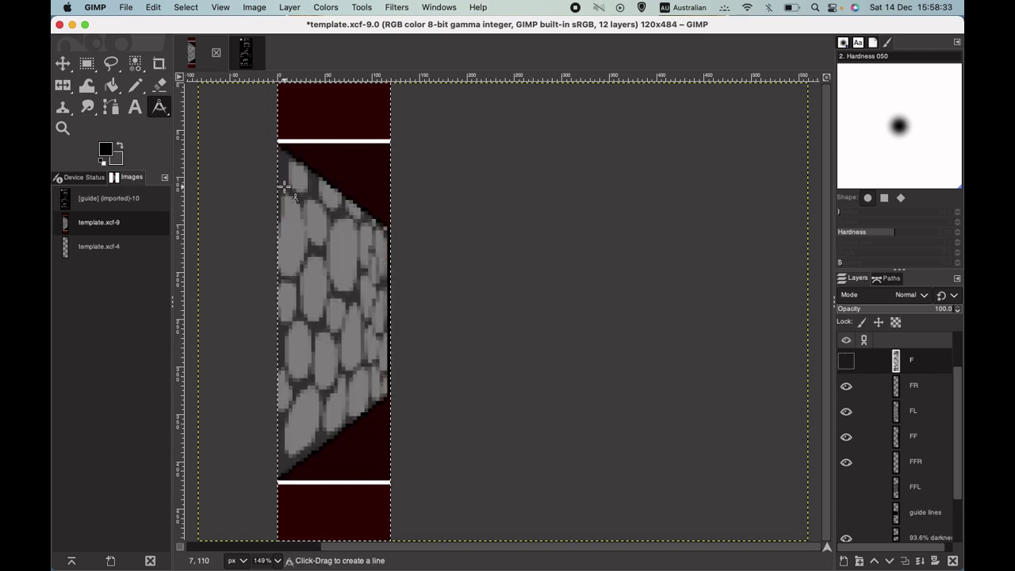
{"action": "scroll", "coordinate": [283, 186], "scroll_direction": "up", "scroll_amount": 4}
{"action": "scroll", "coordinate": [534, 340], "scroll_direction": "up", "scroll_amount": 3}
{"action": "scroll", "coordinate": [535, 339], "scroll_direction": "down", "scroll_amount": 5}
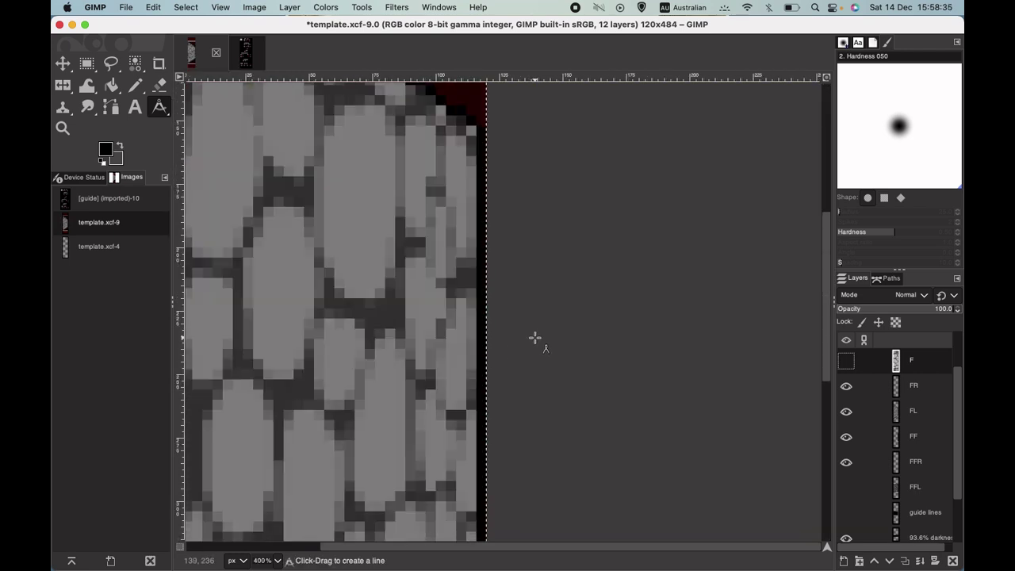
Measure the thickness of the black line at the left wall's right edge and clear the measurement line
{"action": "left_click", "coordinate": [167, 113]}
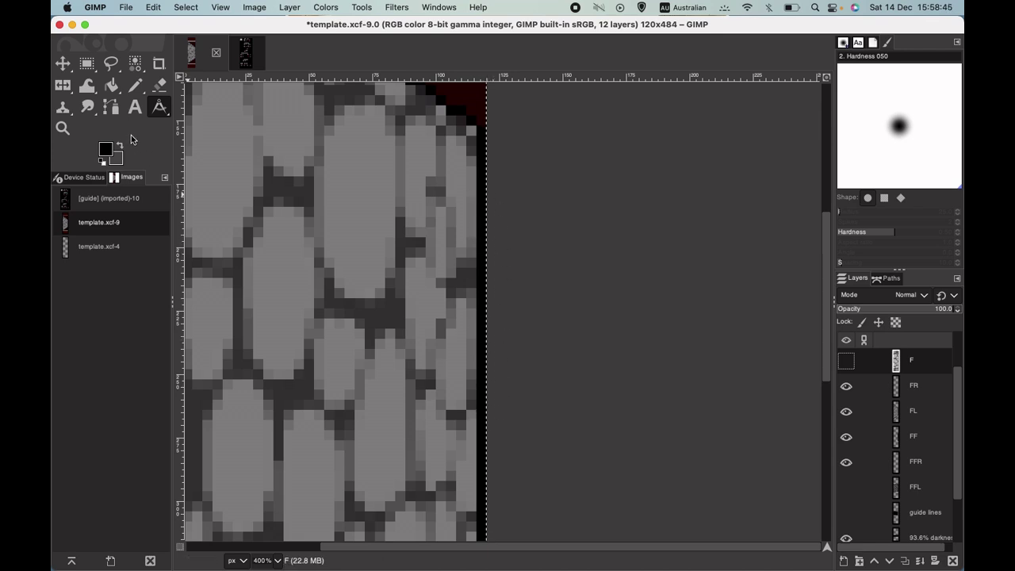
{"action": "key", "text": "plus"}
{"action": "key", "text": "plus"}
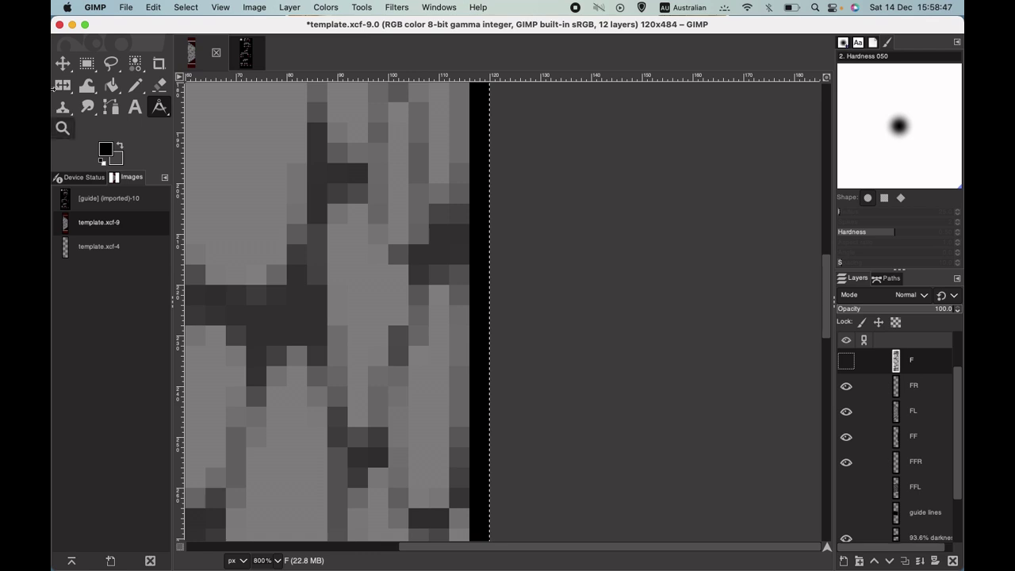
{"action": "left_click", "coordinate": [157, 109]}
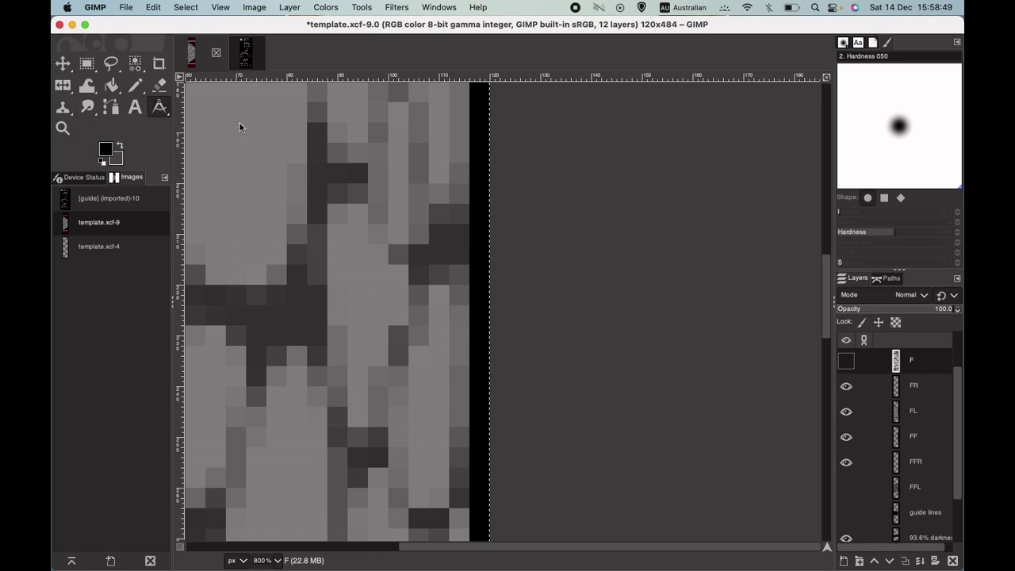
{"action": "left_click", "coordinate": [470, 280]}
{"action": "left_click_drag", "start_coordinate": [470, 280], "coordinate": [489, 280]}
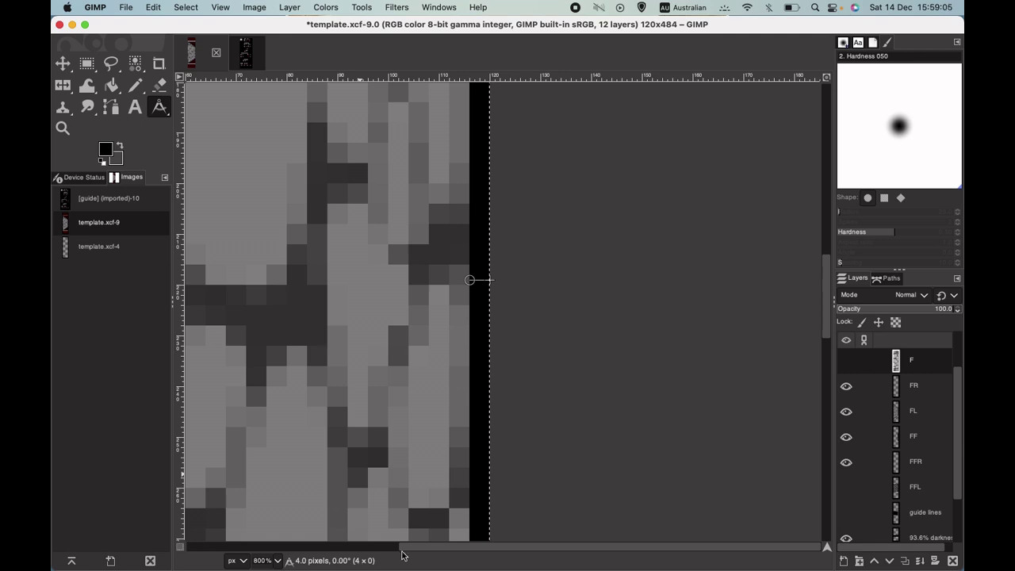
{"action": "key", "text": "grave"}
{"action": "key", "text": "Escape"}
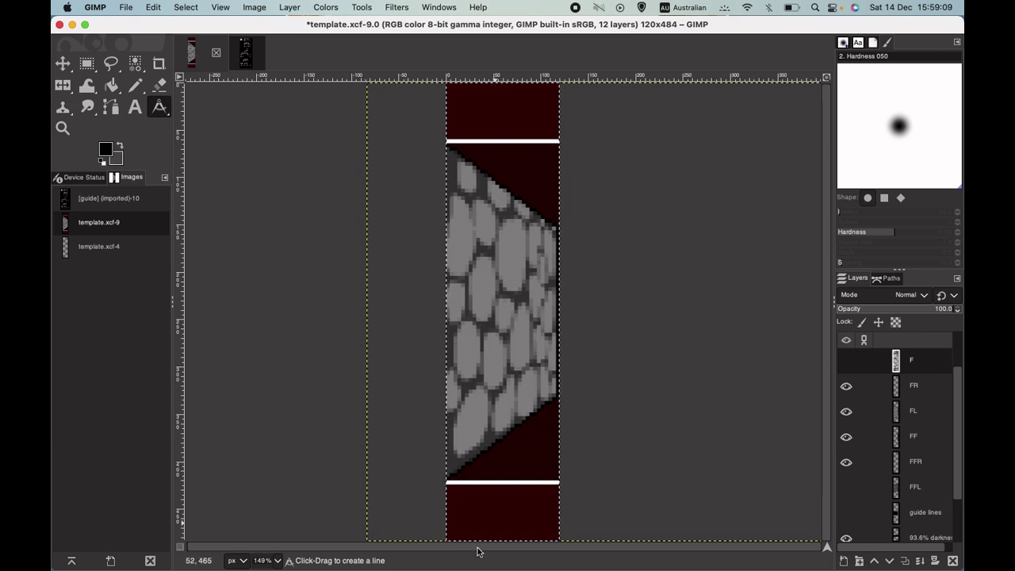
Compare the cropped FL wall piece with the CL1 entry in the guide's CENTER LEFT section, returning to the template
{"action": "left_click", "coordinate": [245, 61]}
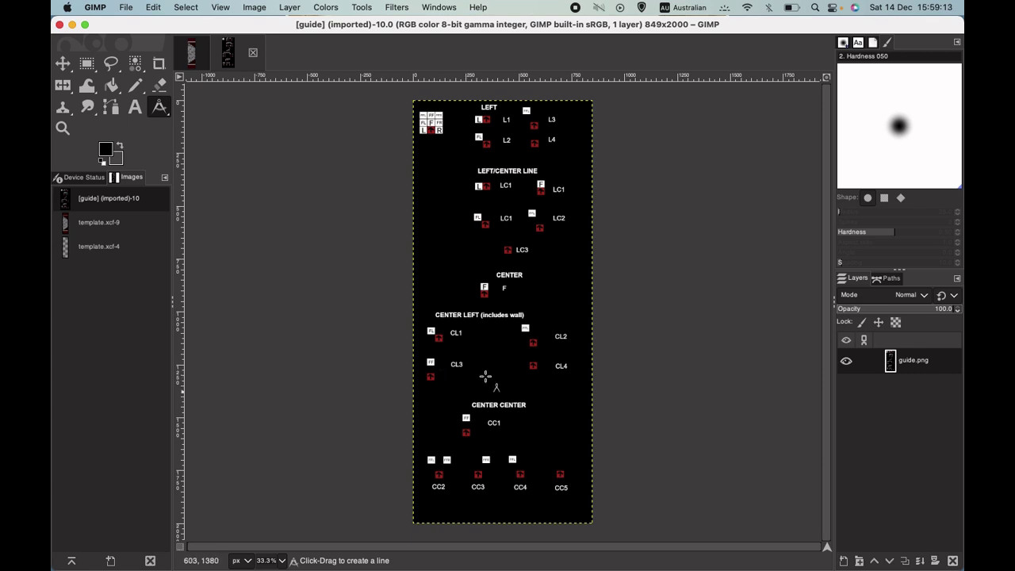
{"action": "key", "text": "1"}
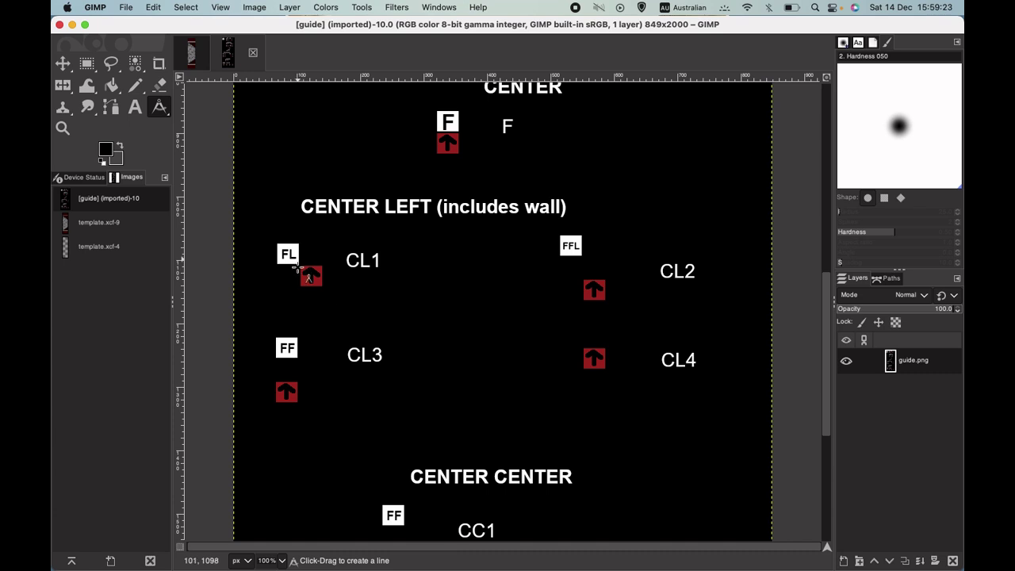
{"action": "left_click", "coordinate": [191, 53]}
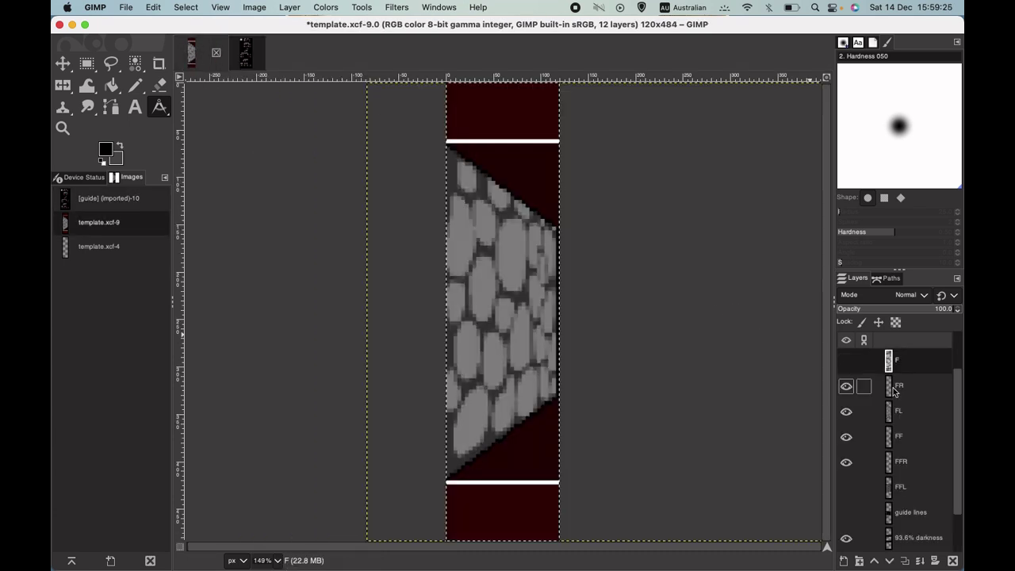
{"action": "left_click", "coordinate": [846, 386]}
{"action": "left_click", "coordinate": [846, 461]}
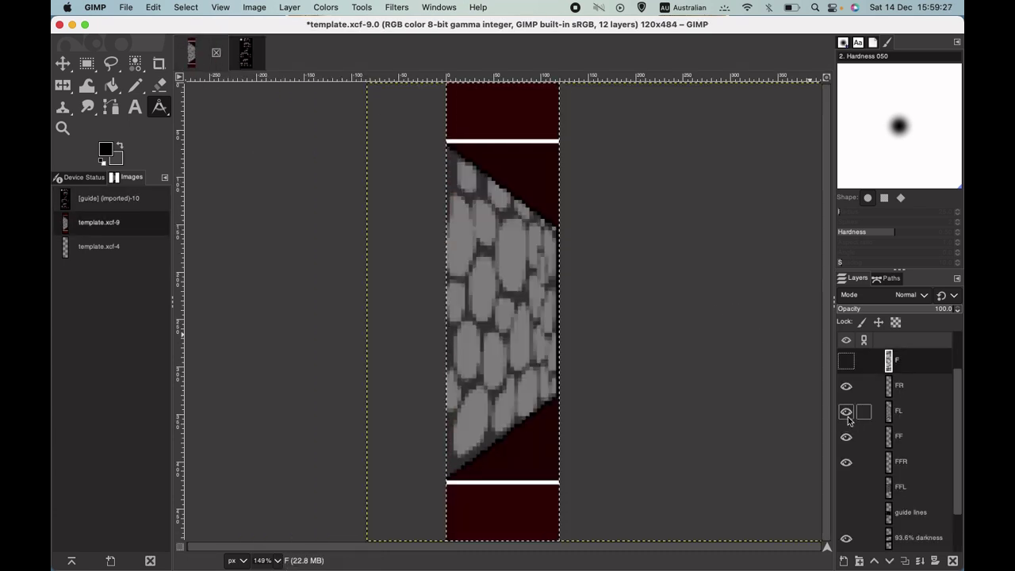
{"action": "left_click", "coordinate": [244, 52]}
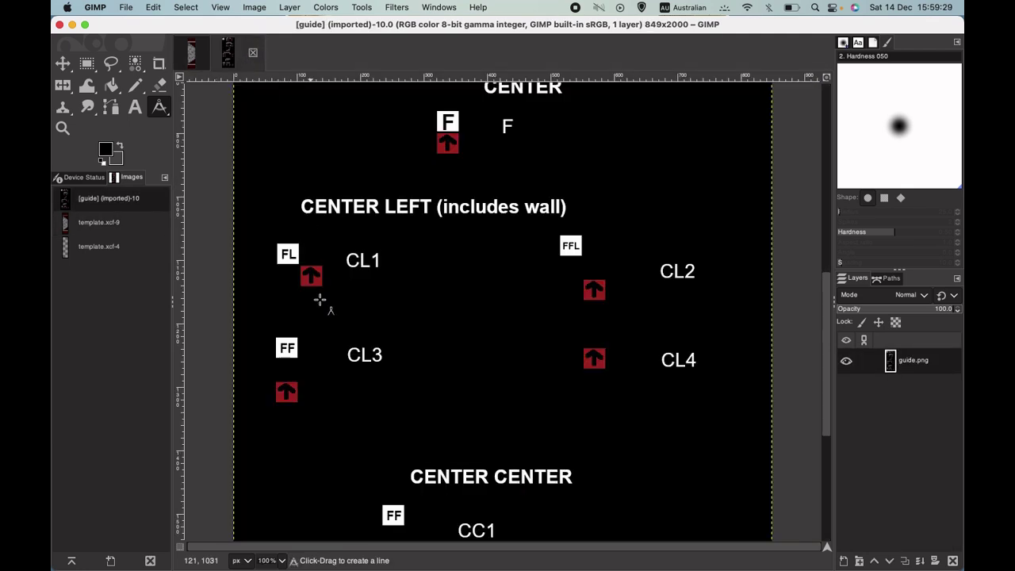
{"action": "left_click", "coordinate": [191, 53]}
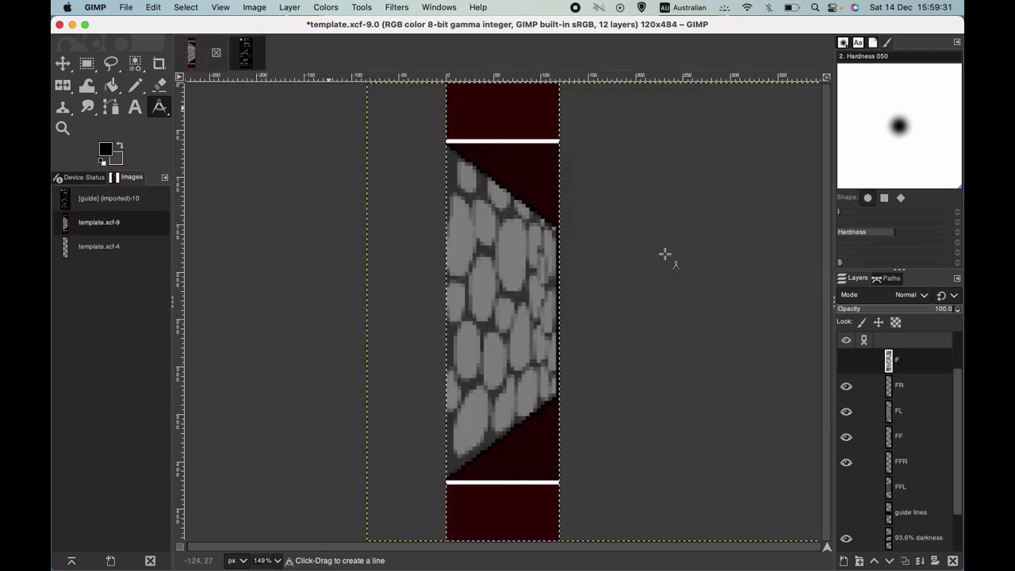
Preview the CL2 piece by hiding the FL layer and showing the FFL layer, and compare it with the guide
{"action": "left_click", "coordinate": [846, 385]}
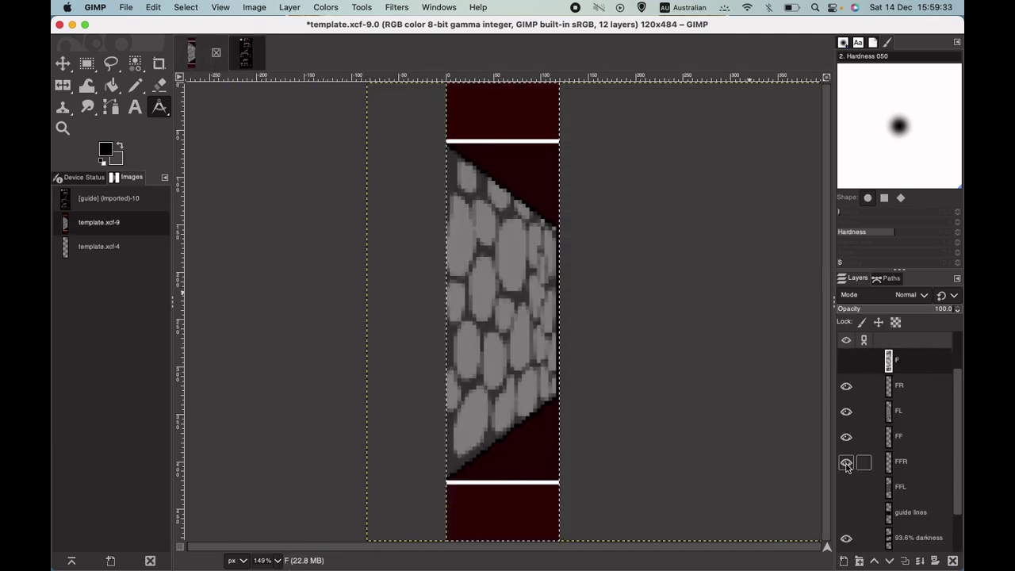
{"action": "scroll", "coordinate": [845, 460], "scroll_direction": "up", "scroll_amount": 2}
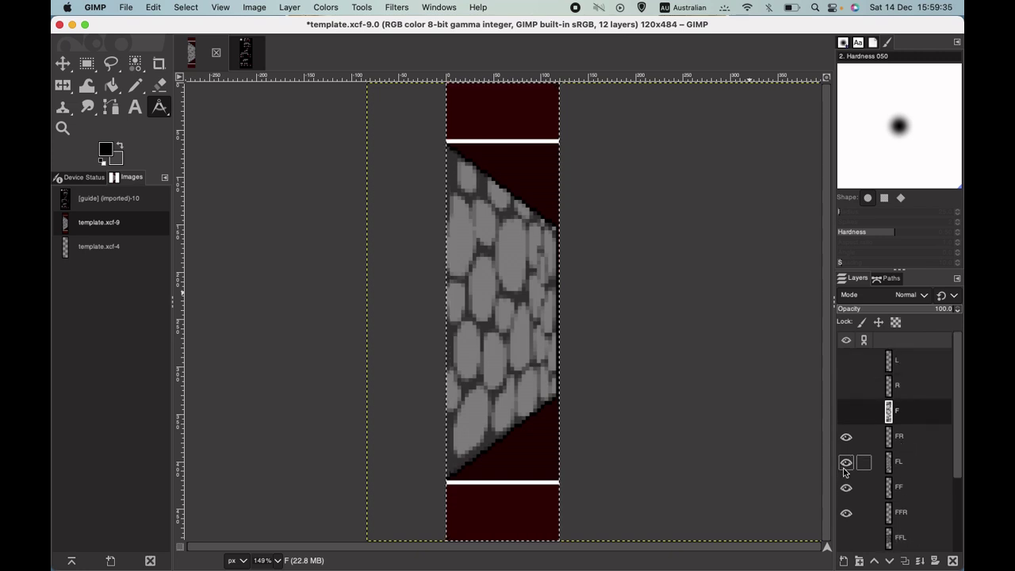
{"action": "left_click", "coordinate": [846, 468]}
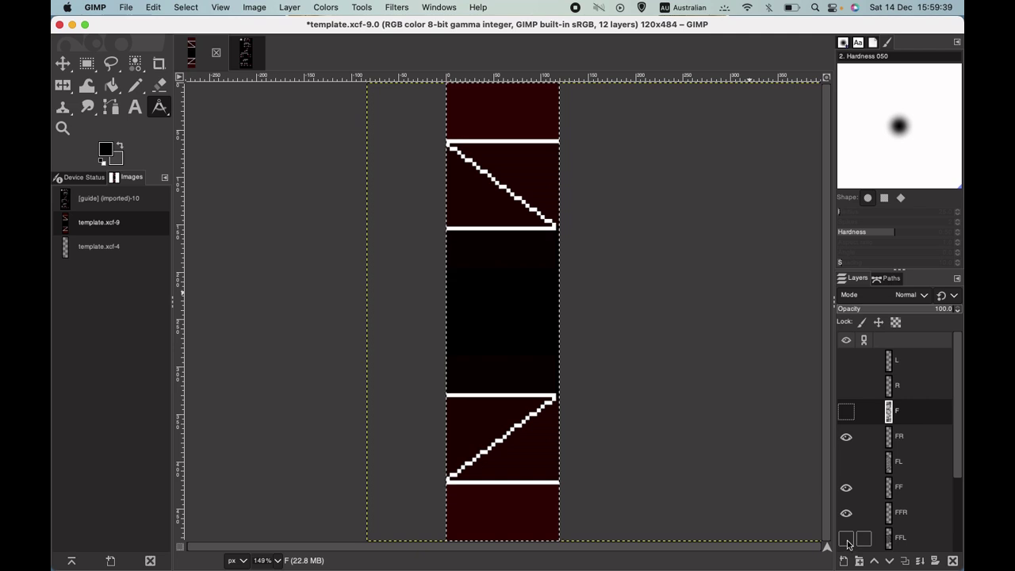
{"action": "left_click", "coordinate": [846, 538]}
{"action": "left_click", "coordinate": [246, 53]}
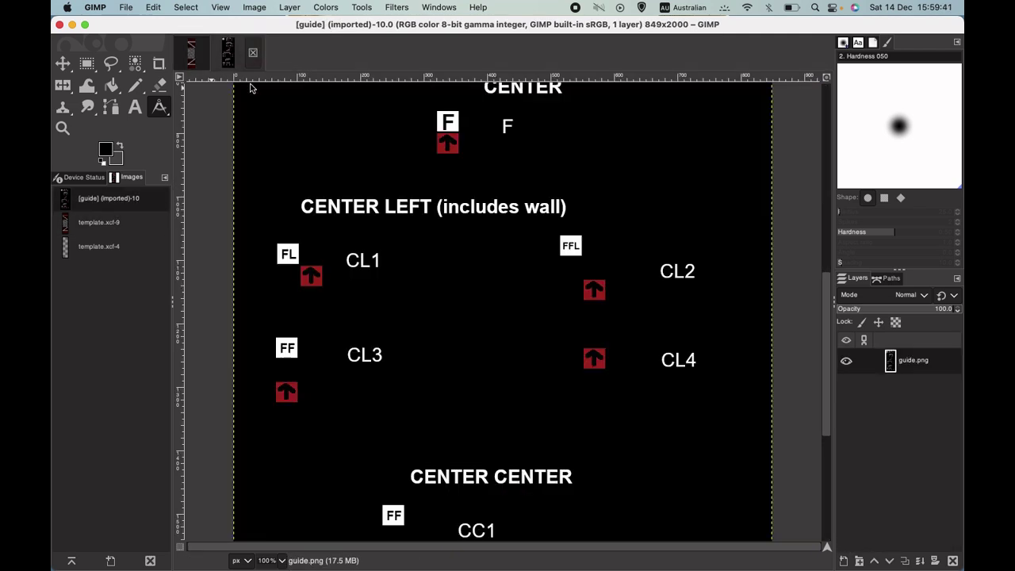
{"action": "left_click", "coordinate": [192, 56]}
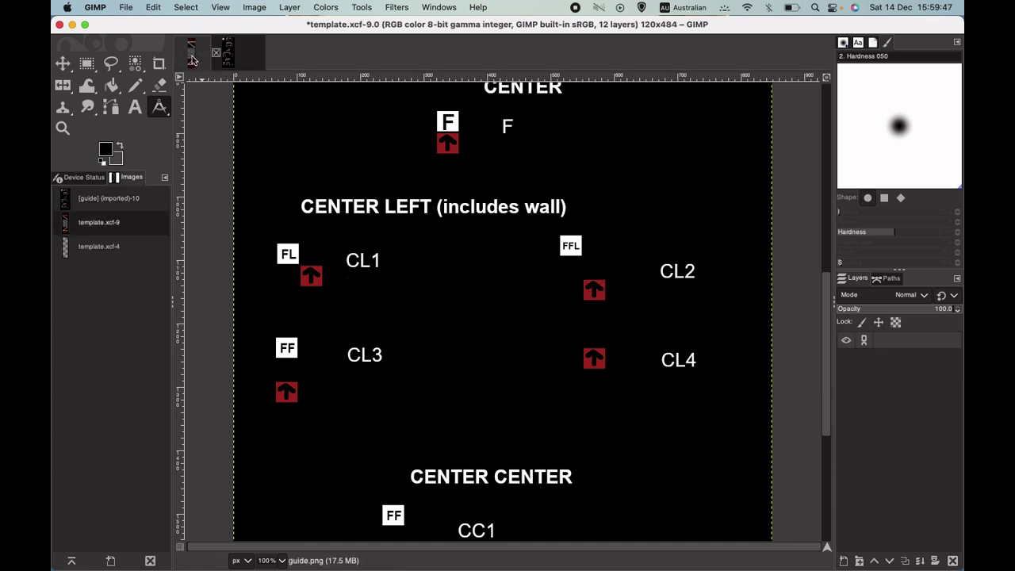
Hide the FR and FFL layers, keeping FF shown, to preview the CL3 piece
{"action": "left_click", "coordinate": [845, 387]}
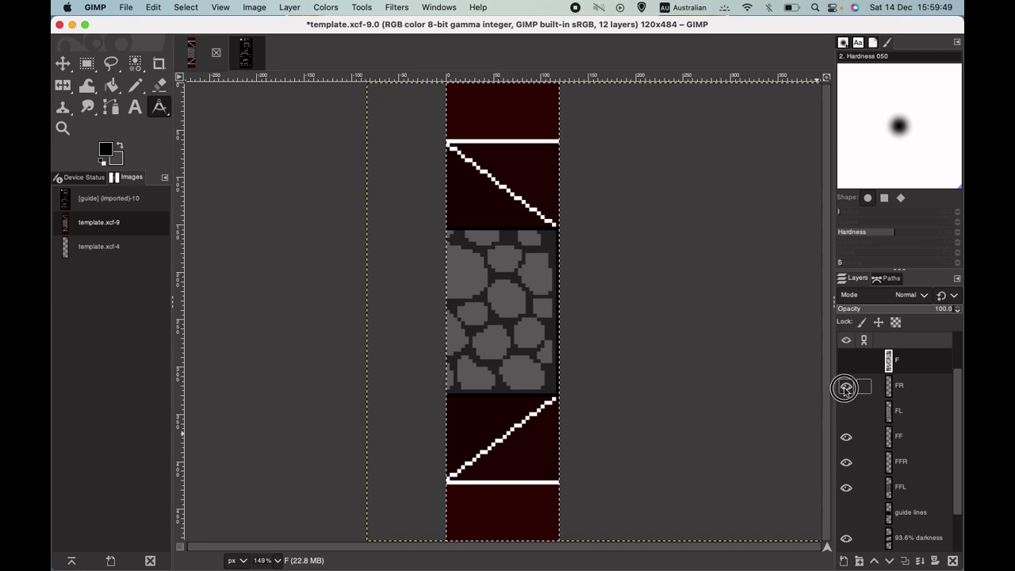
{"action": "left_click", "coordinate": [845, 437]}
{"action": "left_click", "coordinate": [845, 488]}
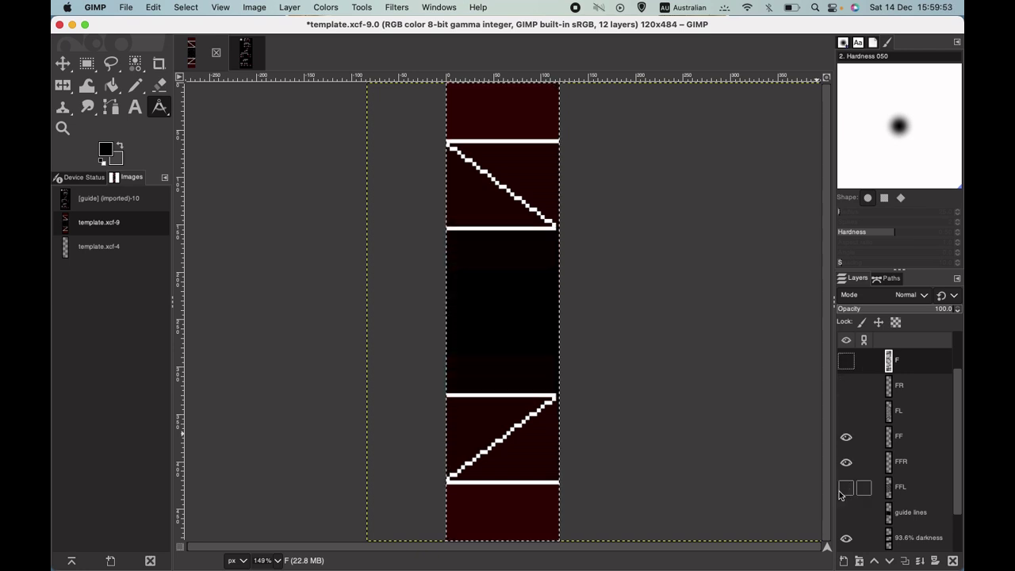
Toggle the FF layer off and on and examine the black edge line near the upper guide corner up close
{"action": "left_click", "coordinate": [845, 444]}
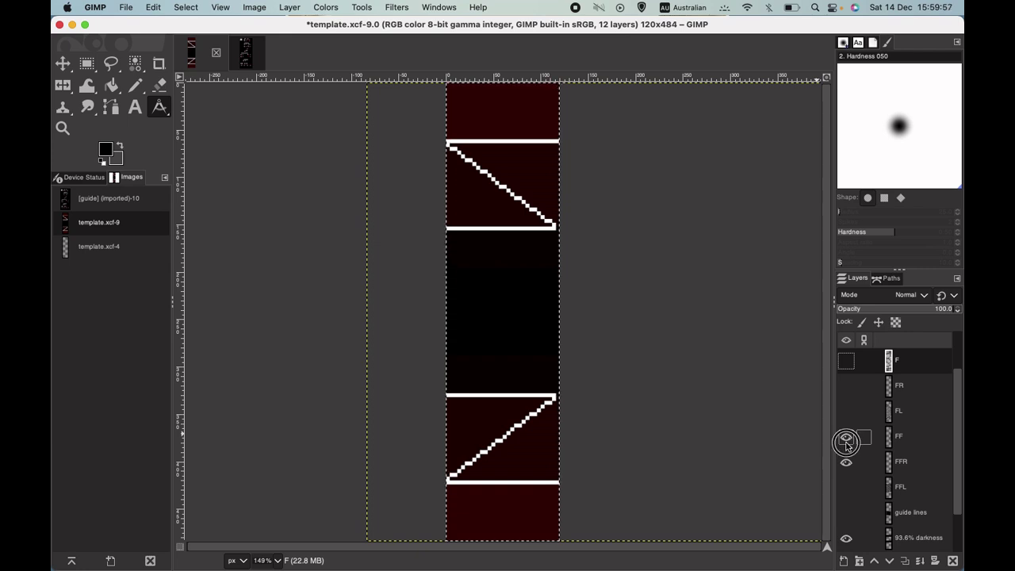
{"action": "left_click", "coordinate": [846, 442]}
{"action": "left_click", "coordinate": [845, 444]}
{"action": "key", "text": "plus"}
{"action": "key", "text": "plus"}
{"action": "key", "text": "plus"}
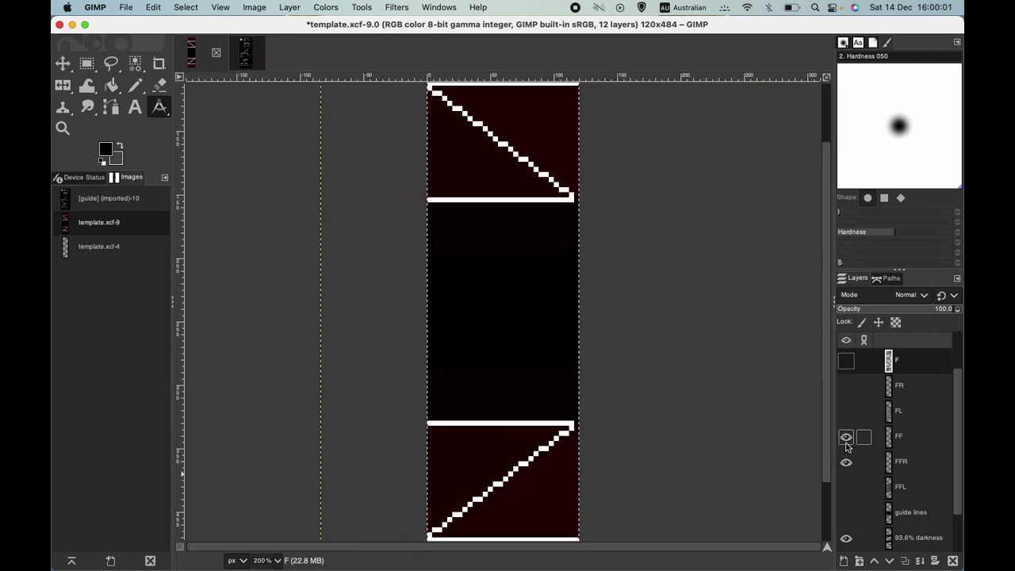
{"action": "scroll", "coordinate": [772, 336], "scroll_direction": "up", "scroll_amount": 3}
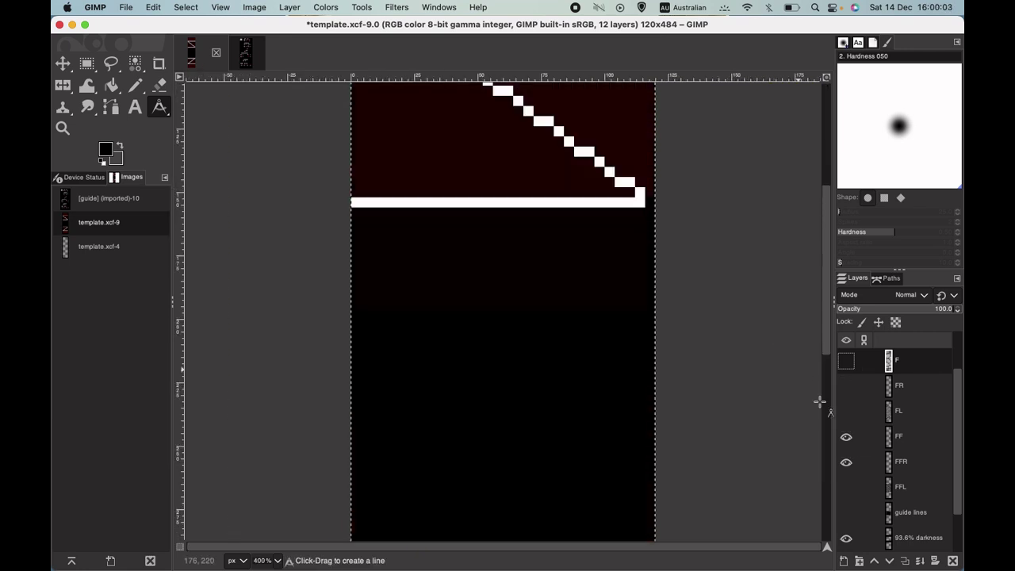
{"action": "left_click", "coordinate": [845, 441]}
{"action": "left_click", "coordinate": [845, 441]}
{"action": "left_click", "coordinate": [845, 441]}
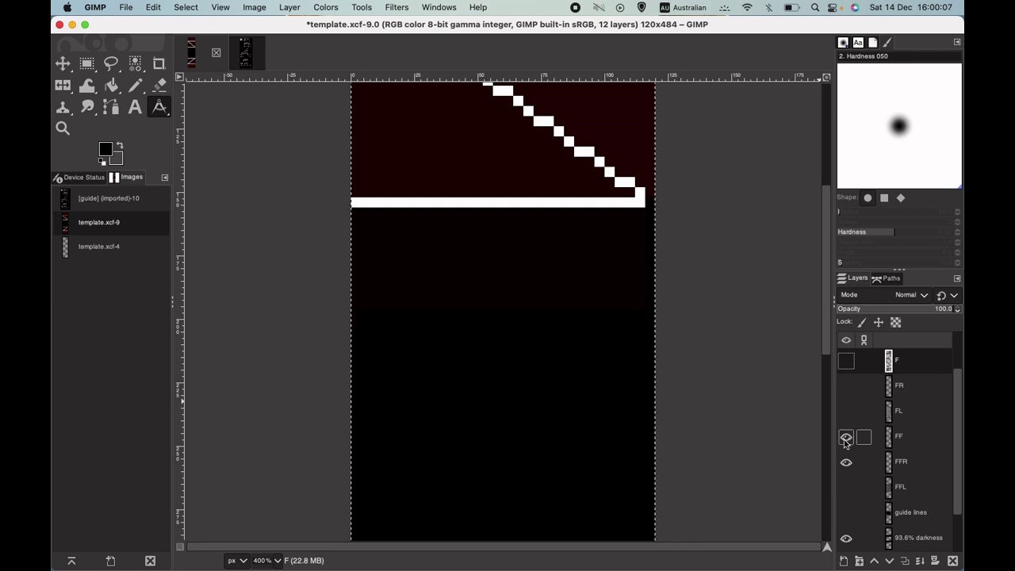
{"action": "left_click", "coordinate": [845, 441]}
{"action": "left_click", "coordinate": [845, 441]}
{"action": "left_click", "coordinate": [845, 440]}
{"action": "left_click", "coordinate": [845, 440]}
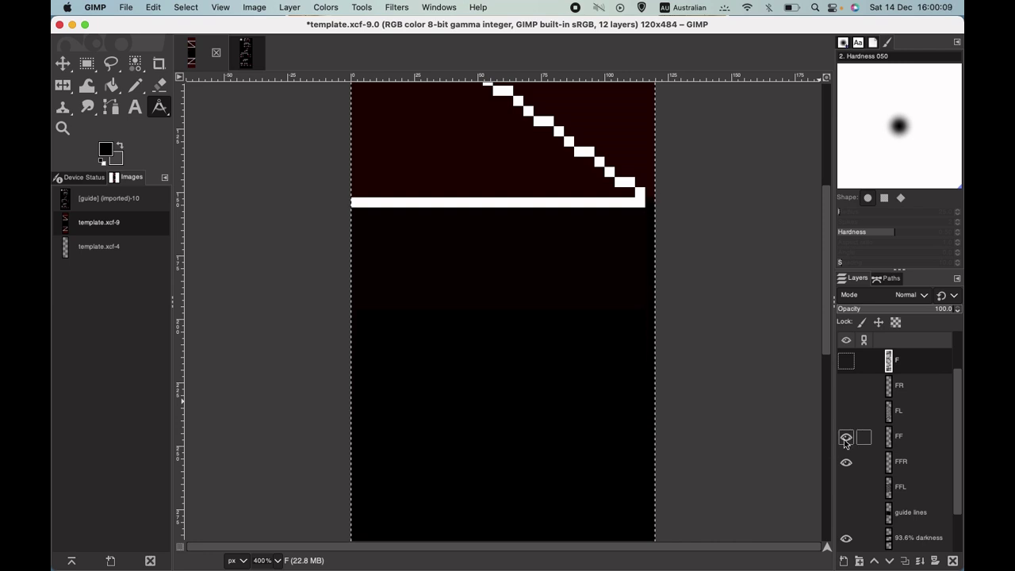
Inspect the FF edge line around the lower guide corner by toggling the FF layer off and on
{"action": "scroll", "coordinate": [770, 390], "scroll_direction": "down", "scroll_amount": 5}
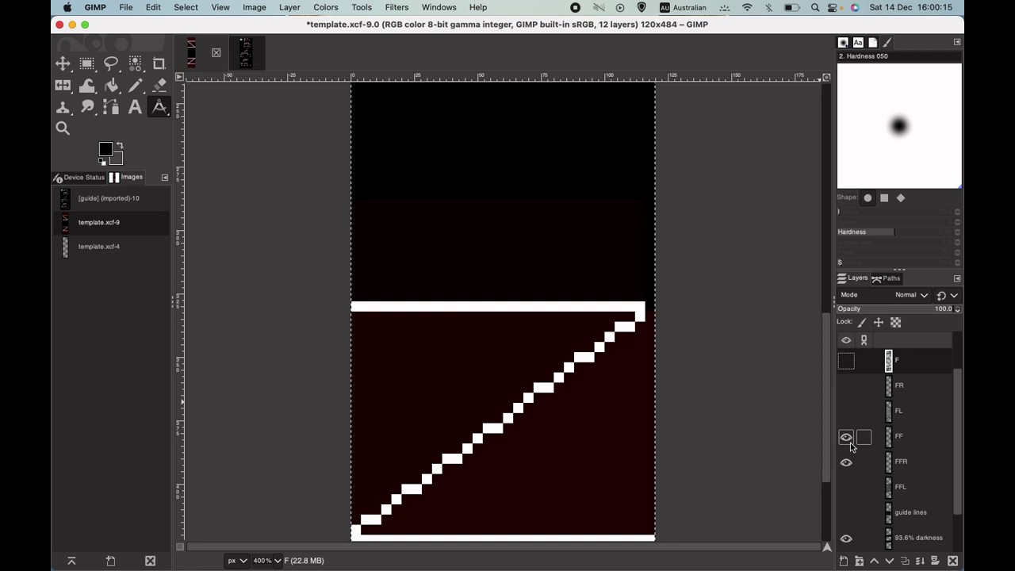
{"action": "scroll", "coordinate": [750, 337], "scroll_direction": "up", "scroll_amount": 8}
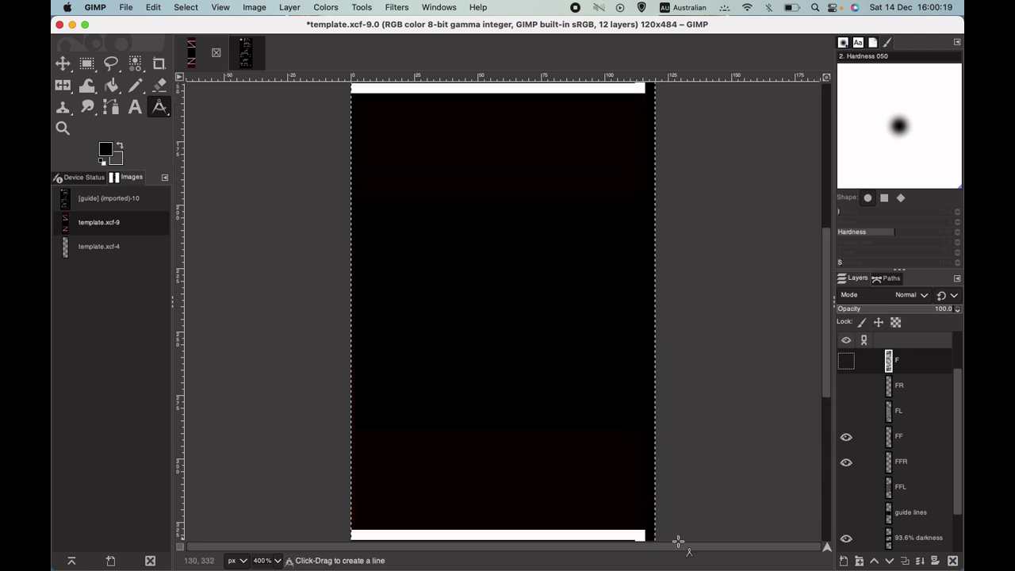
{"action": "scroll", "coordinate": [691, 471], "scroll_direction": "down", "scroll_amount": 5}
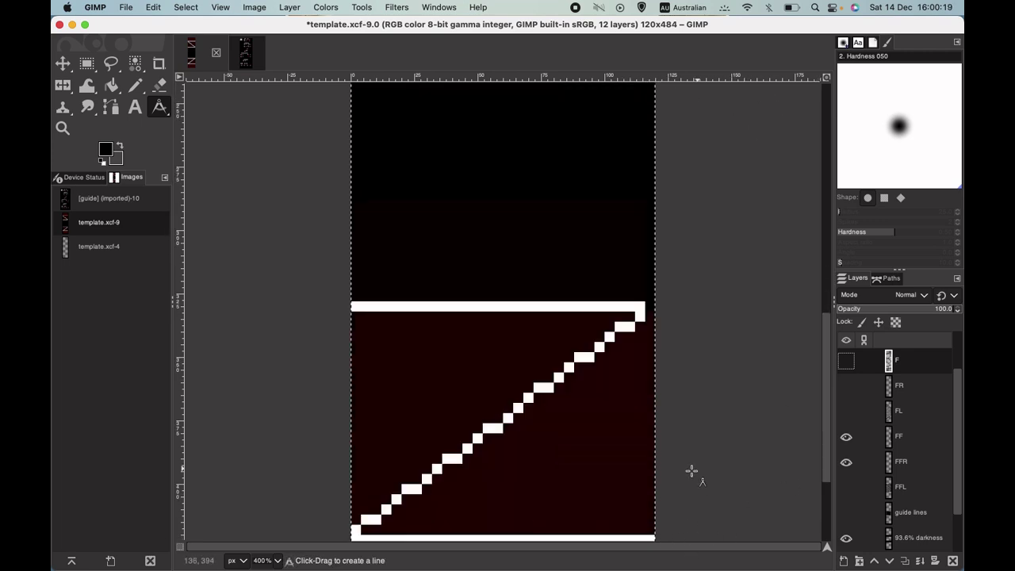
{"action": "left_click", "coordinate": [846, 437]}
{"action": "left_click", "coordinate": [846, 437]}
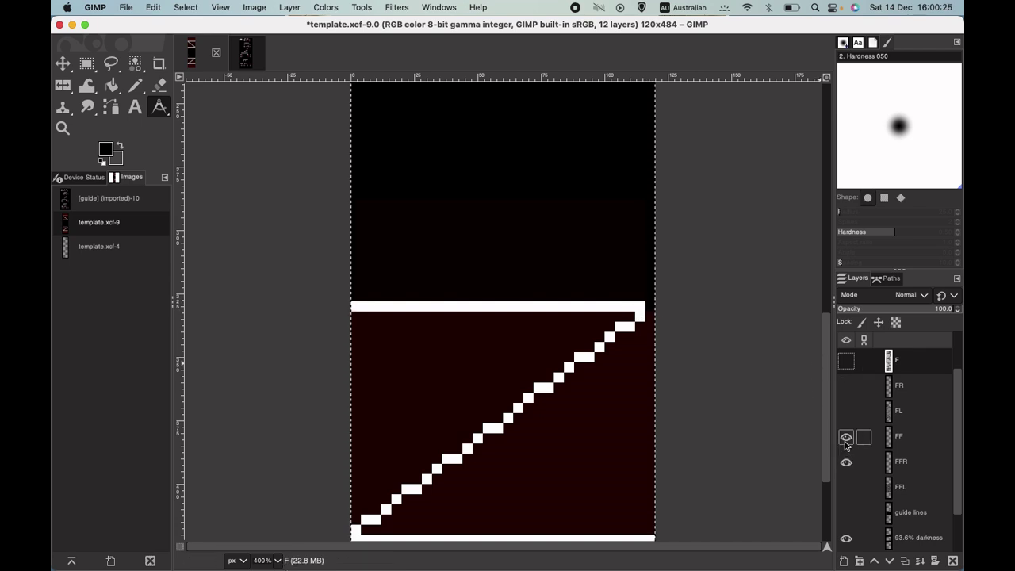
{"action": "key", "text": "shift+super+j"}
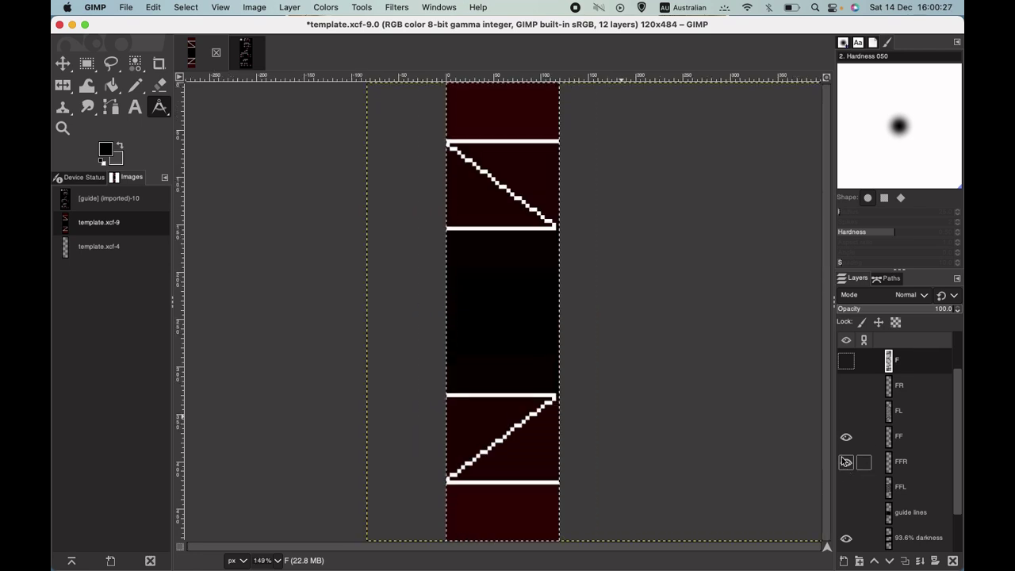
Hide the FF layer to preview the empty CL4 piece and compare it with the guide
{"action": "left_click", "coordinate": [845, 437]}
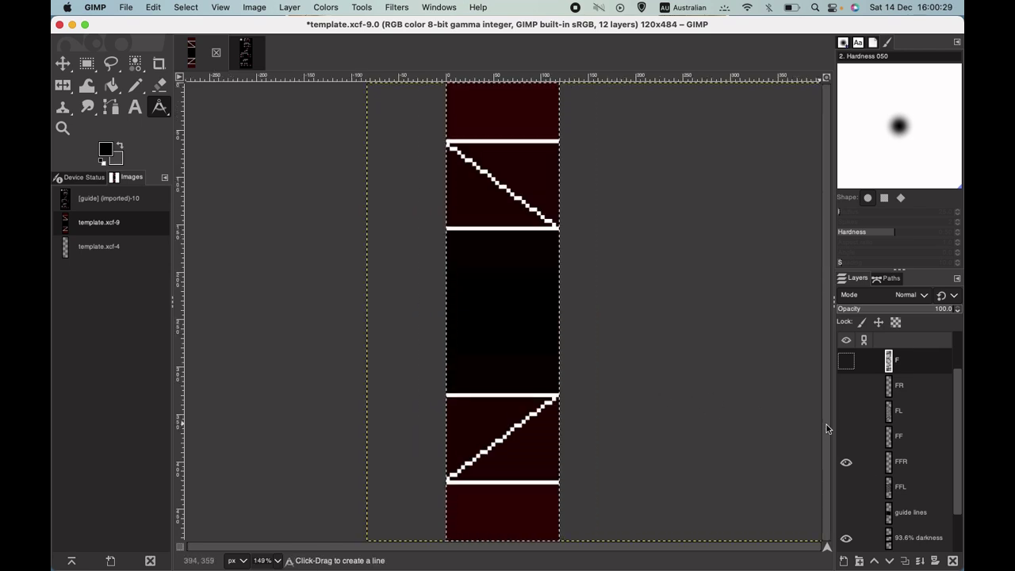
{"action": "left_click", "coordinate": [248, 55]}
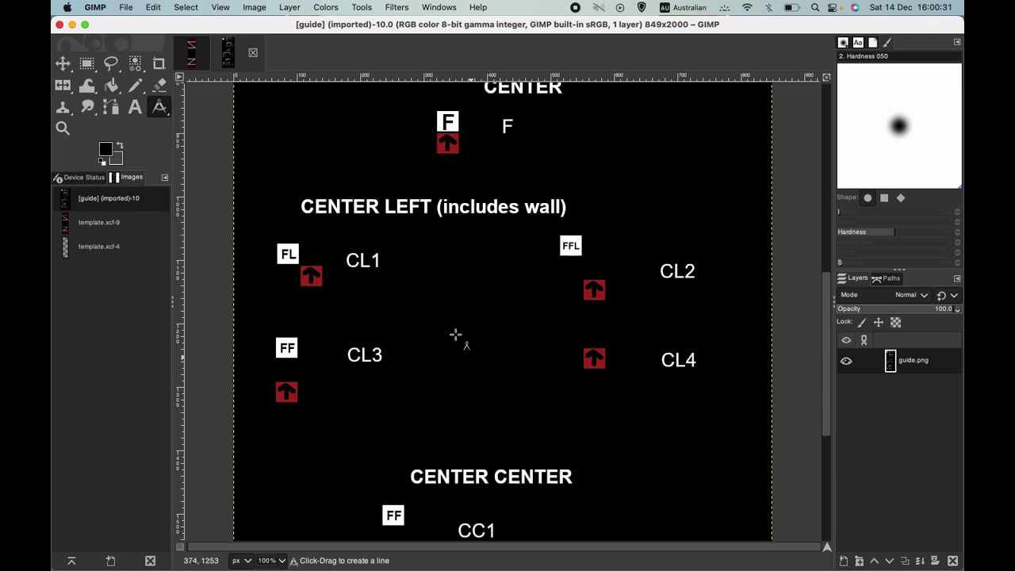
{"action": "left_click", "coordinate": [194, 55]}
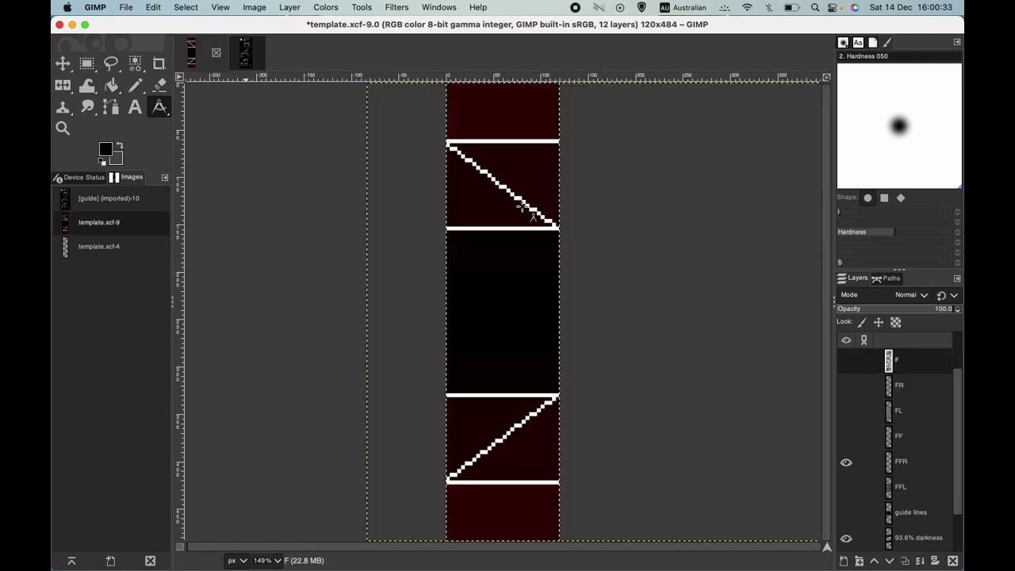
Show the FL layer, review the piece file names in the image export dialog, cancel the export and recheck the guide
{"action": "left_click", "coordinate": [846, 462]}
{"action": "left_click", "coordinate": [846, 411]}
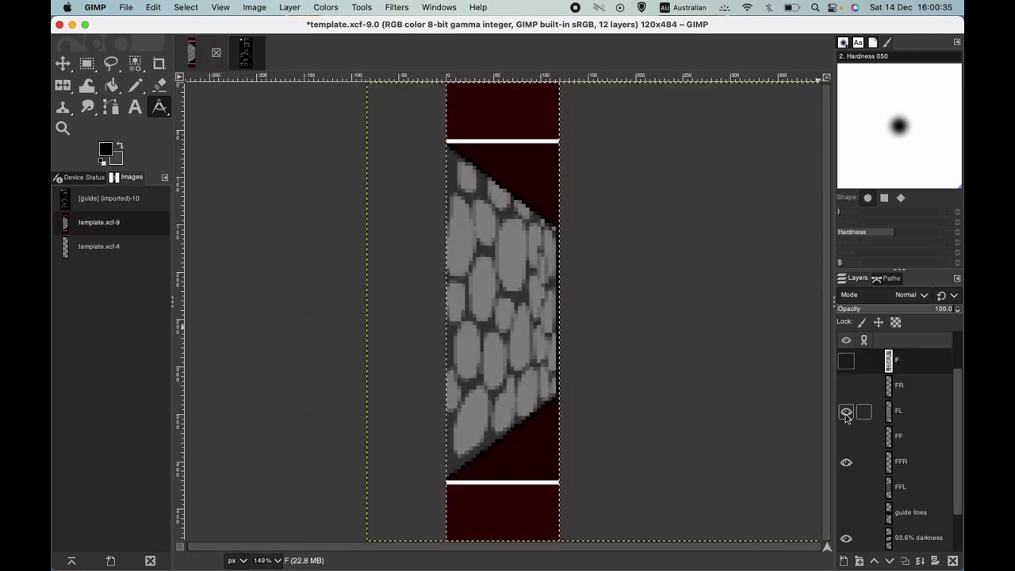
{"action": "left_click", "coordinate": [126, 7]}
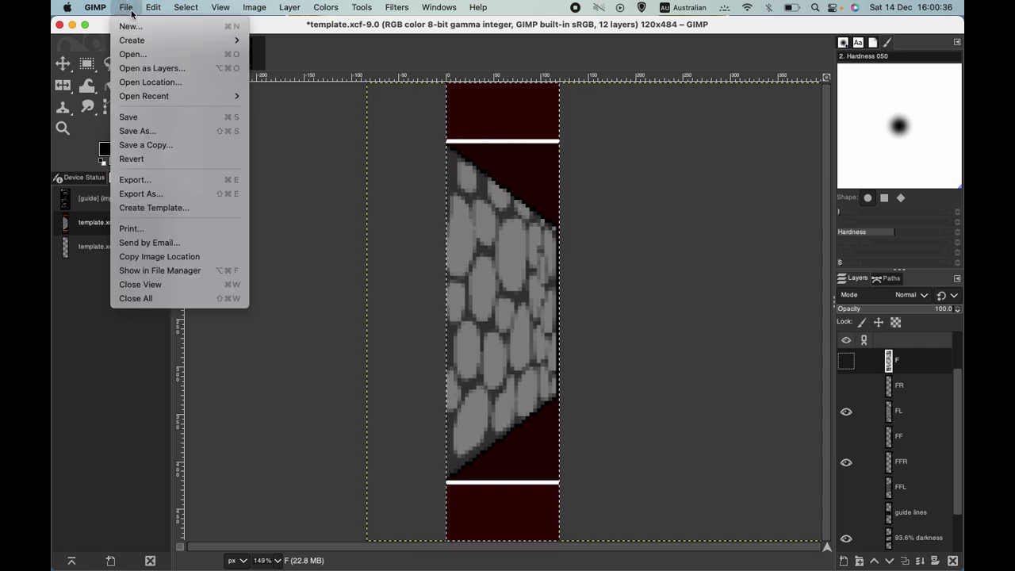
{"action": "left_click", "coordinate": [139, 176]}
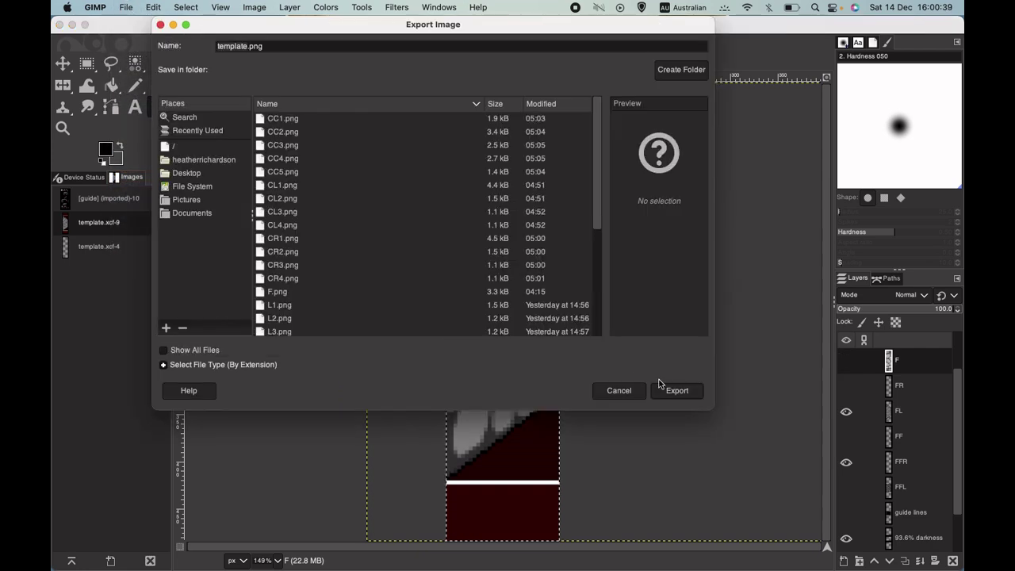
{"action": "left_click", "coordinate": [619, 394]}
{"action": "key", "text": "ctrl+Page_Down"}
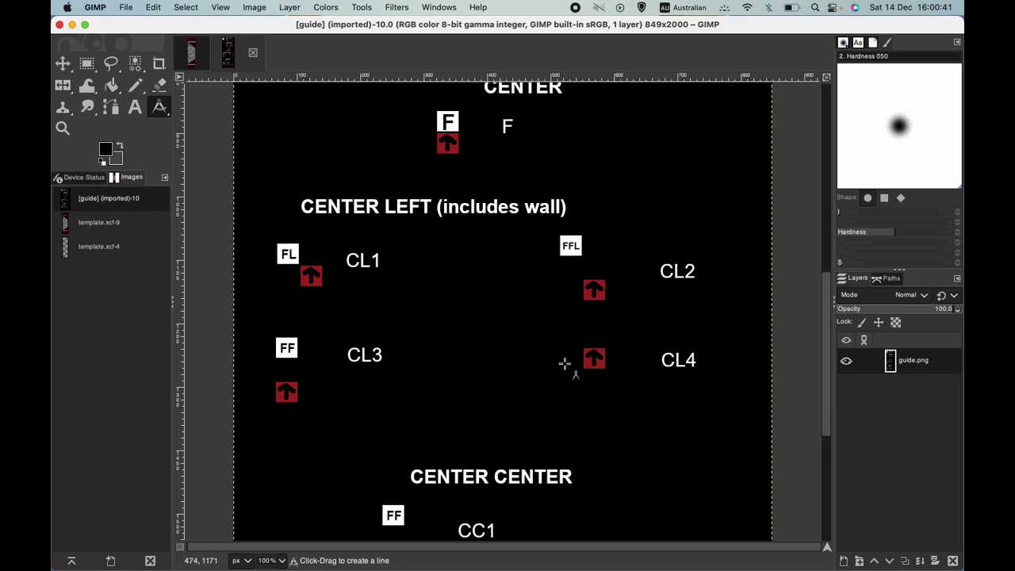
{"action": "left_click", "coordinate": [190, 55]}
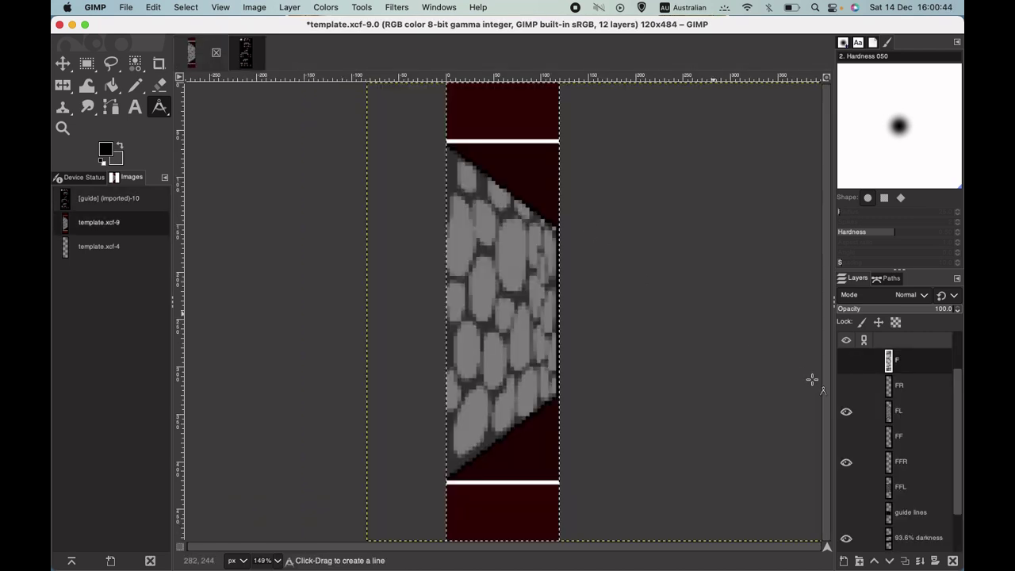
Hide FL, preview the FFL and FF variants, hide both layers and compare the empty section with CL4 in the guide
{"action": "left_click", "coordinate": [846, 413]}
{"action": "left_click", "coordinate": [845, 489]}
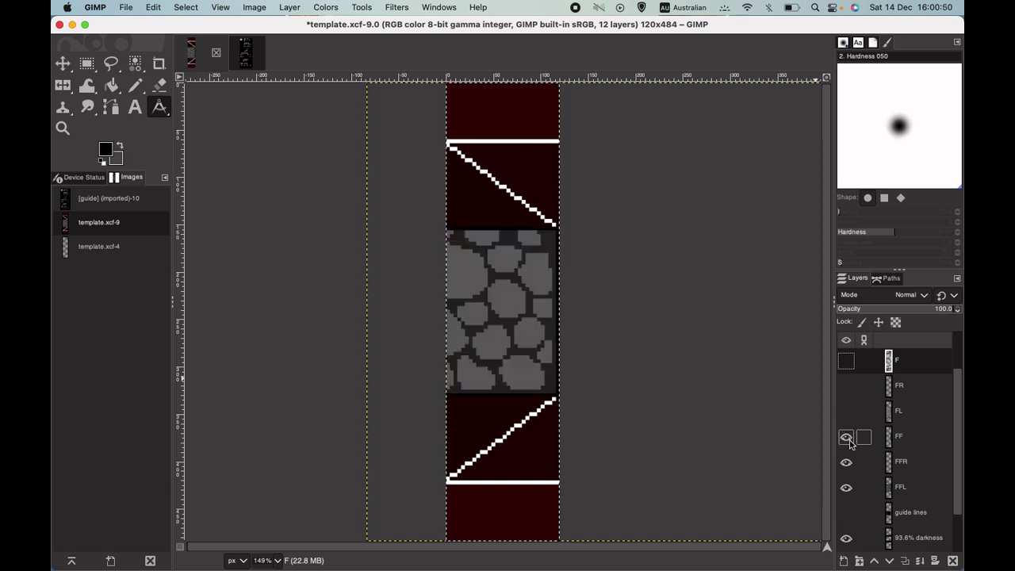
{"action": "left_click", "coordinate": [846, 487]}
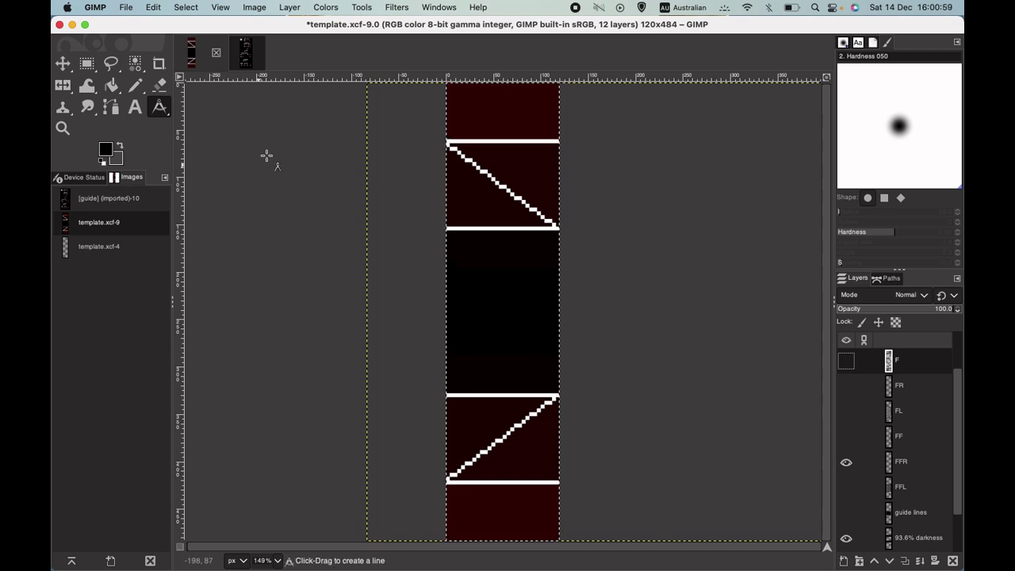
{"action": "left_click", "coordinate": [237, 63]}
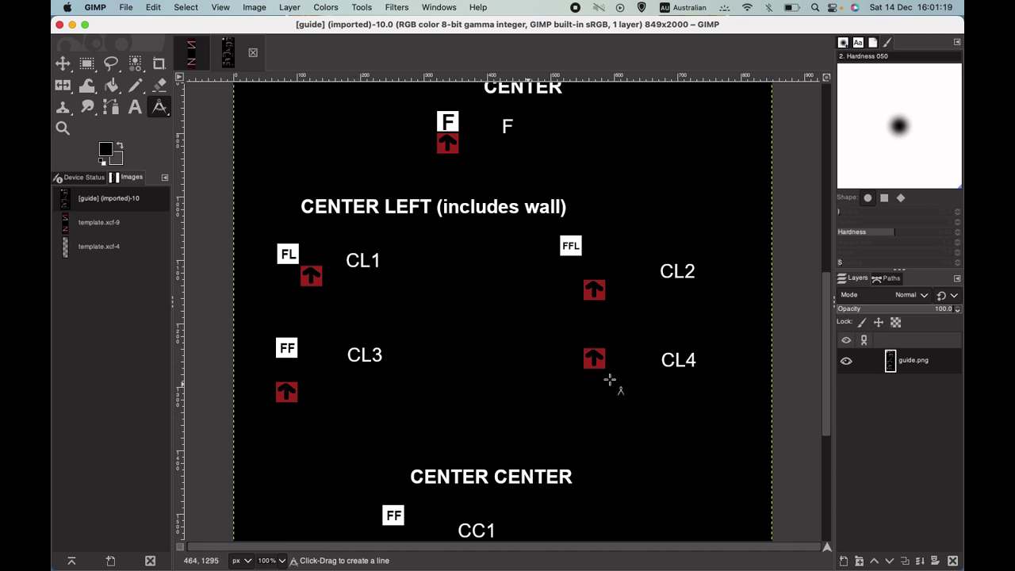
{"action": "left_click", "coordinate": [191, 52]}
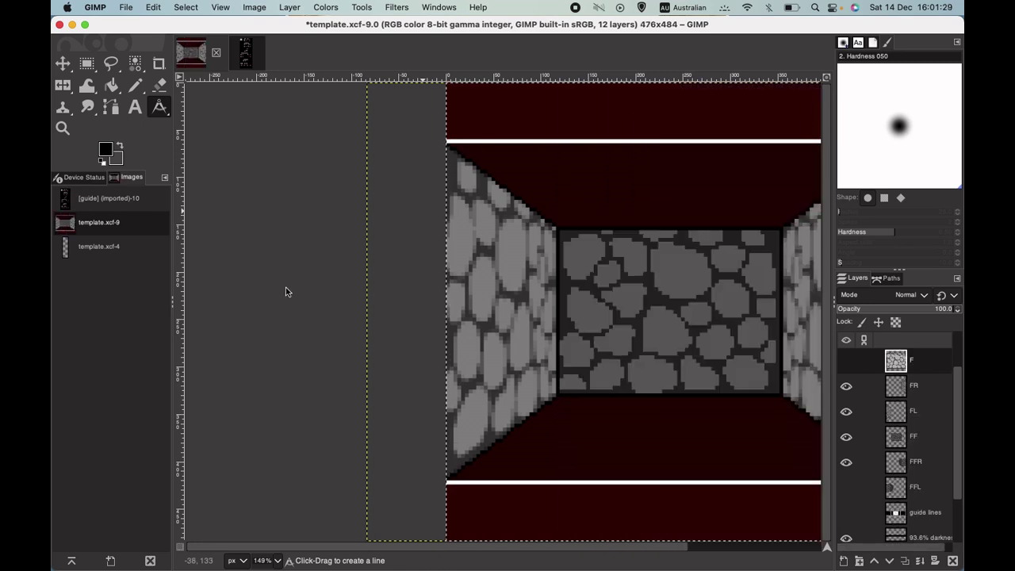
Resize the template's canvas to 356 px wide with an X offset of -120 px, cropping off the left wall section
{"action": "left_click_drag", "start_coordinate": [545, 547], "coordinate": [589, 549]}
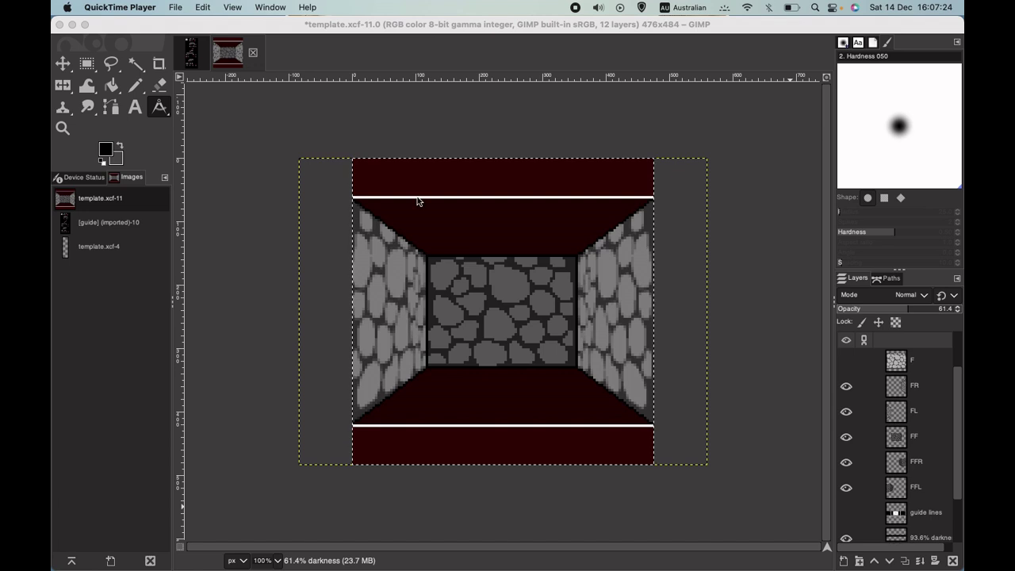
{"action": "left_click", "coordinate": [355, 29]}
{"action": "left_click", "coordinate": [266, 10]}
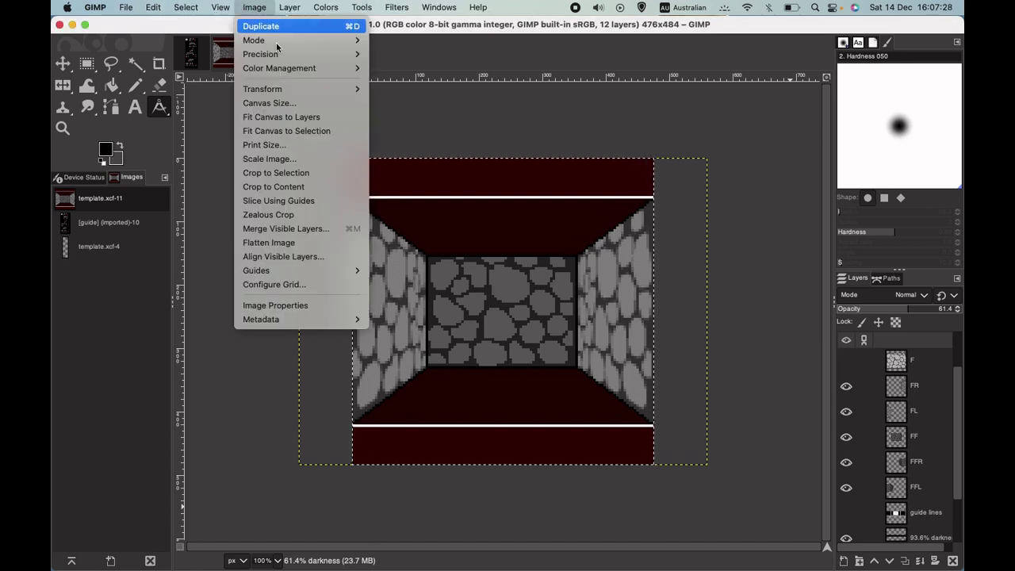
{"action": "left_click", "coordinate": [273, 105]}
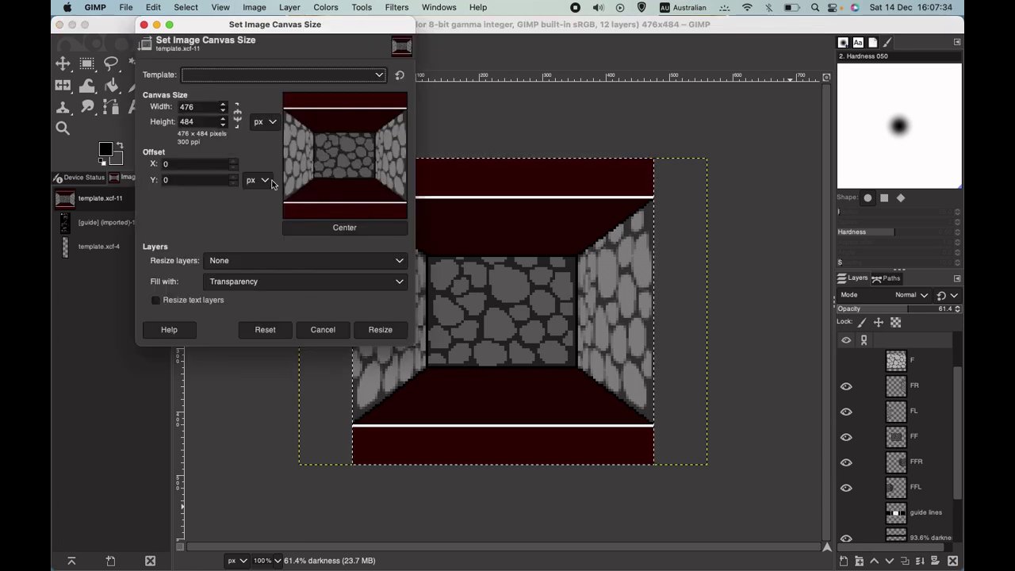
{"action": "left_click", "coordinate": [201, 108]}
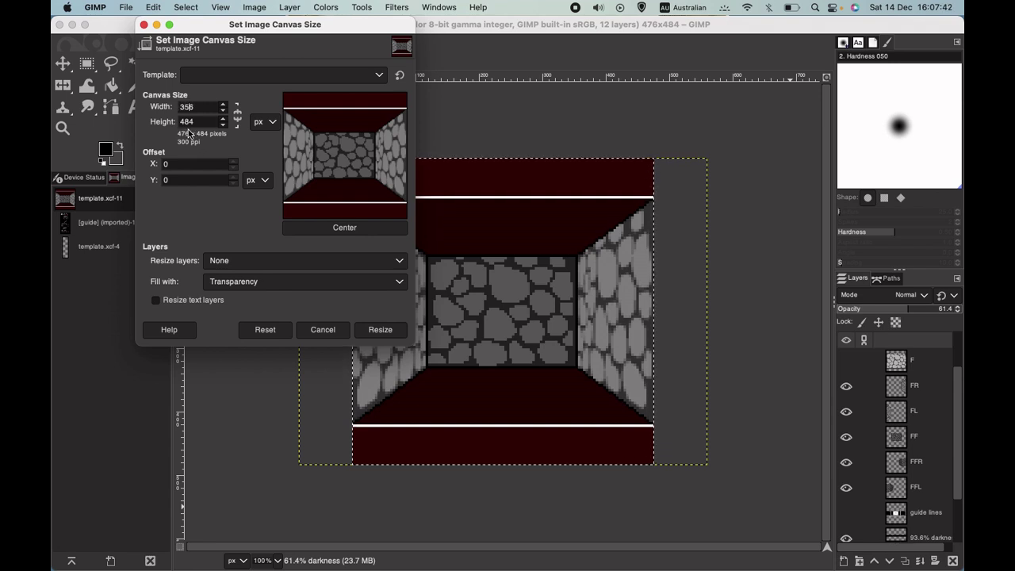
{"action": "key", "text": "Tab"}
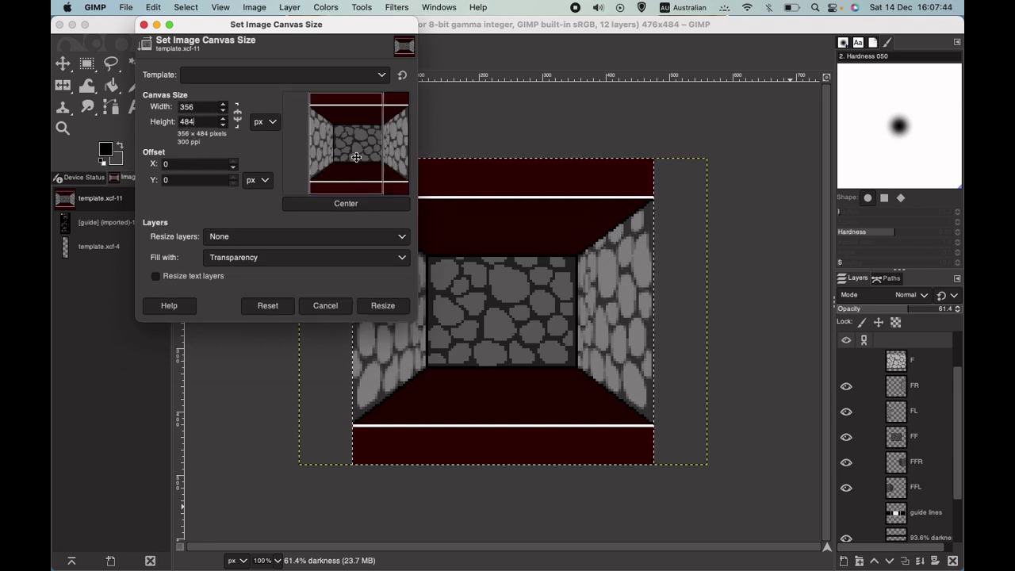
{"action": "left_click_drag", "start_coordinate": [356, 157], "coordinate": [281, 144]}
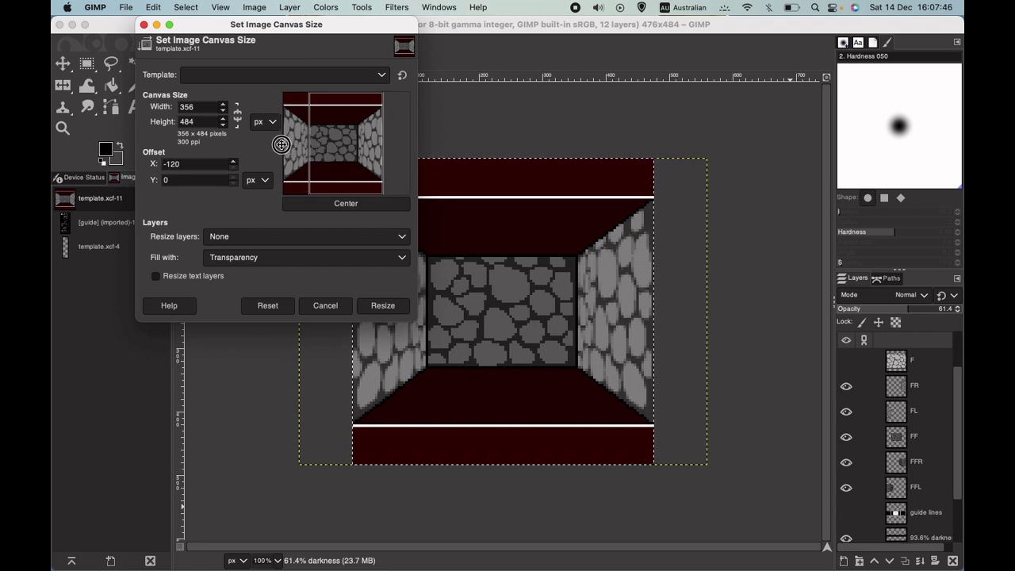
{"action": "left_click", "coordinate": [382, 307]}
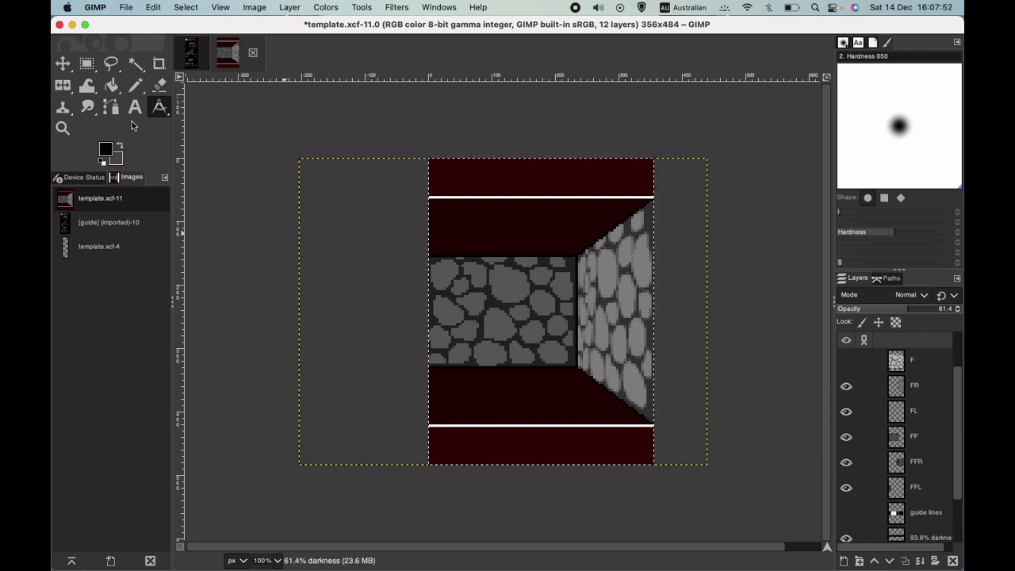
Measure across the right wall section, and crop it off by setting the canvas width to 232 px
{"action": "mouse_move", "coordinate": [652, 296]}
{"action": "left_mouse_down"}
{"action": "mouse_move", "coordinate": [580, 294]}
{"action": "mouse_move", "coordinate": [574, 309]}
{"action": "left_mouse_up"}
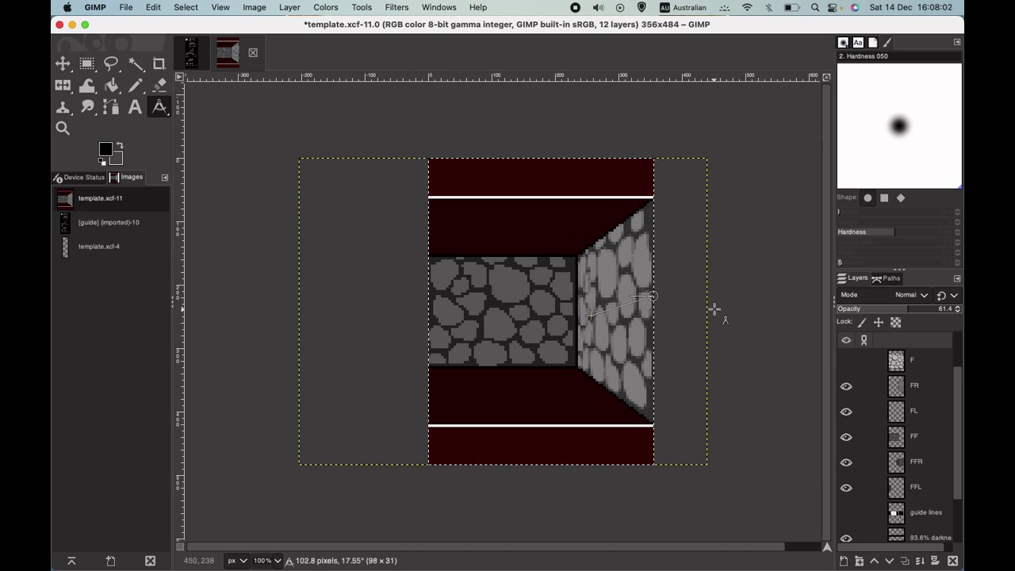
{"action": "key", "text": "2"}
{"action": "key", "text": "plus"}
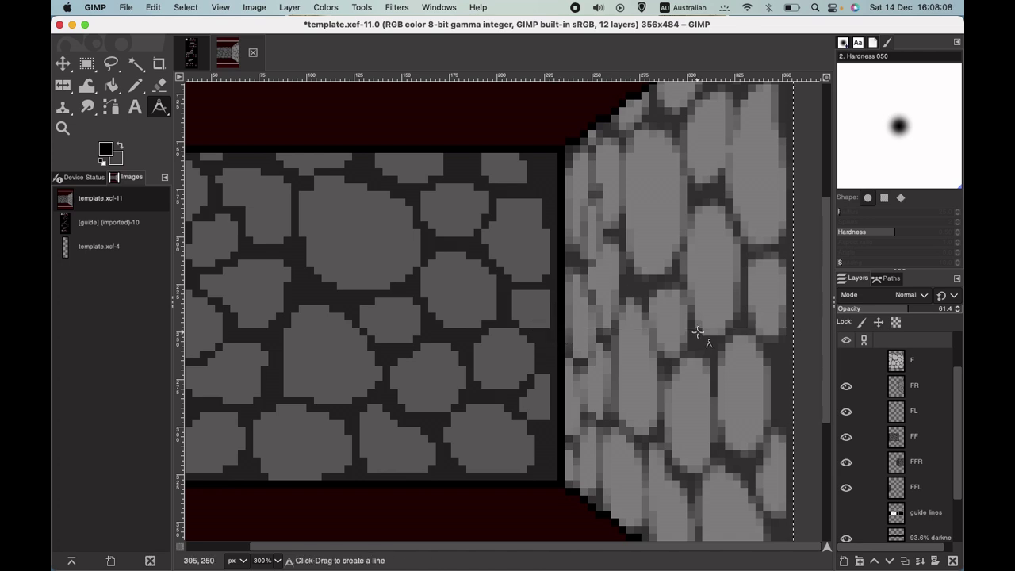
{"action": "scroll", "coordinate": [698, 332], "scroll_direction": "down", "scroll_amount": 5}
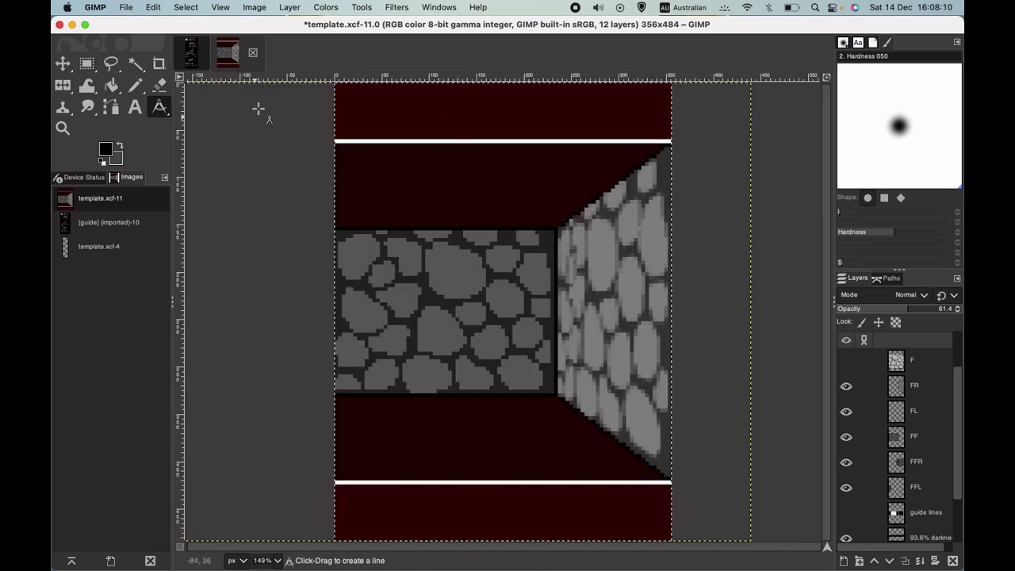
{"action": "left_click", "coordinate": [254, 8]}
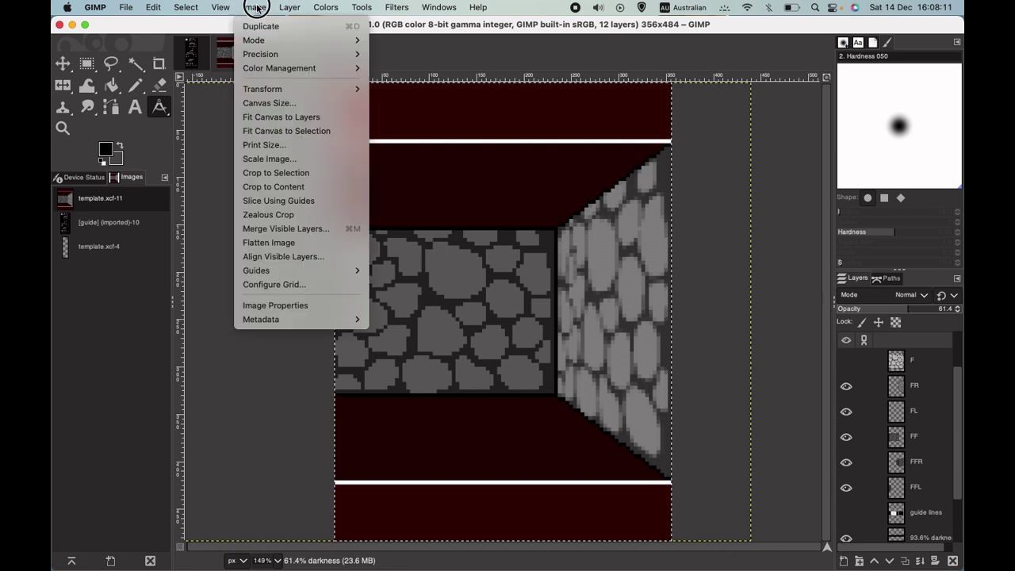
{"action": "left_click", "coordinate": [263, 109]}
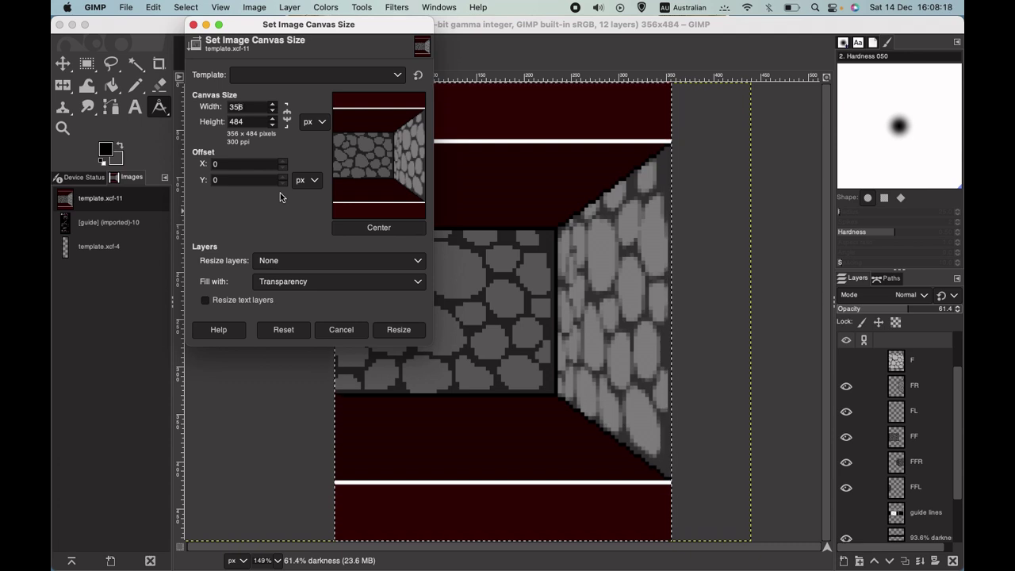
{"action": "key", "text": "BackSpace"}
{"action": "type", "text": "1"}
{"action": "key", "text": "BackSpace"}
{"action": "type", "text": "232"}
{"action": "left_click", "coordinate": [254, 121]}
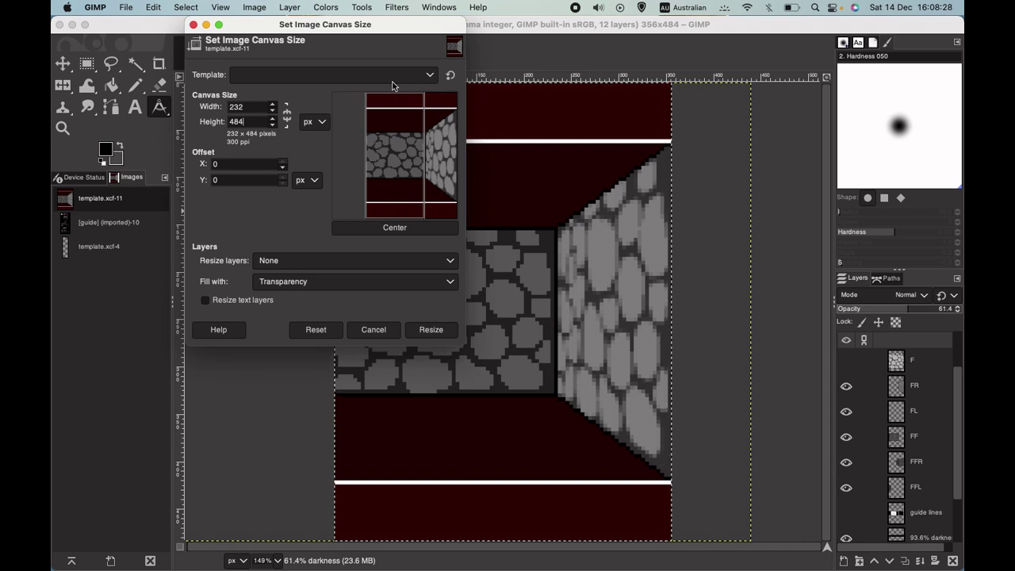
{"action": "left_click", "coordinate": [429, 329]}
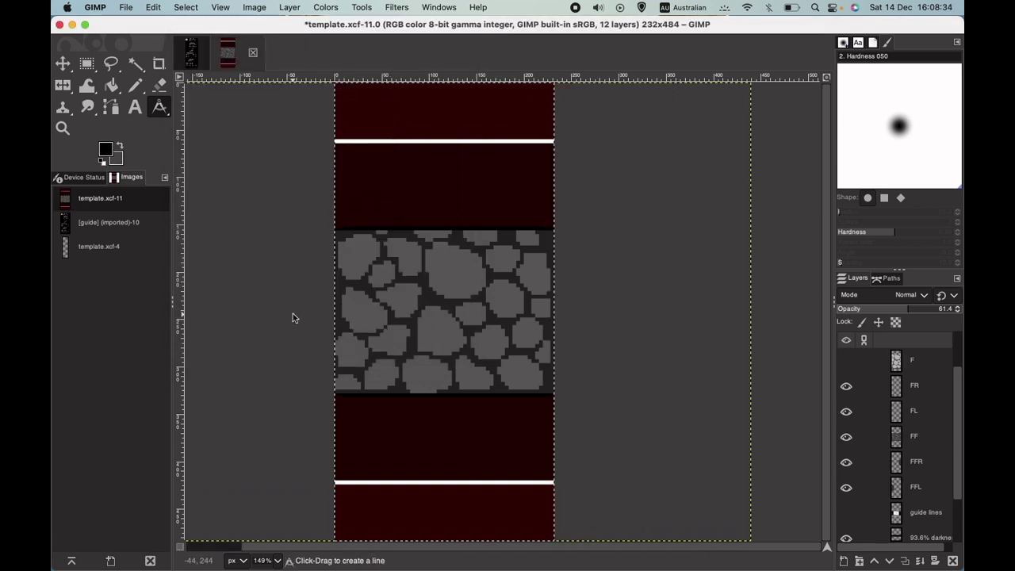
Toggle the FF layer off and on to check the center wall's edges in the cropped piece
{"action": "left_click", "coordinate": [847, 440]}
{"action": "left_click", "coordinate": [847, 441]}
{"action": "left_click", "coordinate": [847, 440]}
{"action": "left_click", "coordinate": [847, 441]}
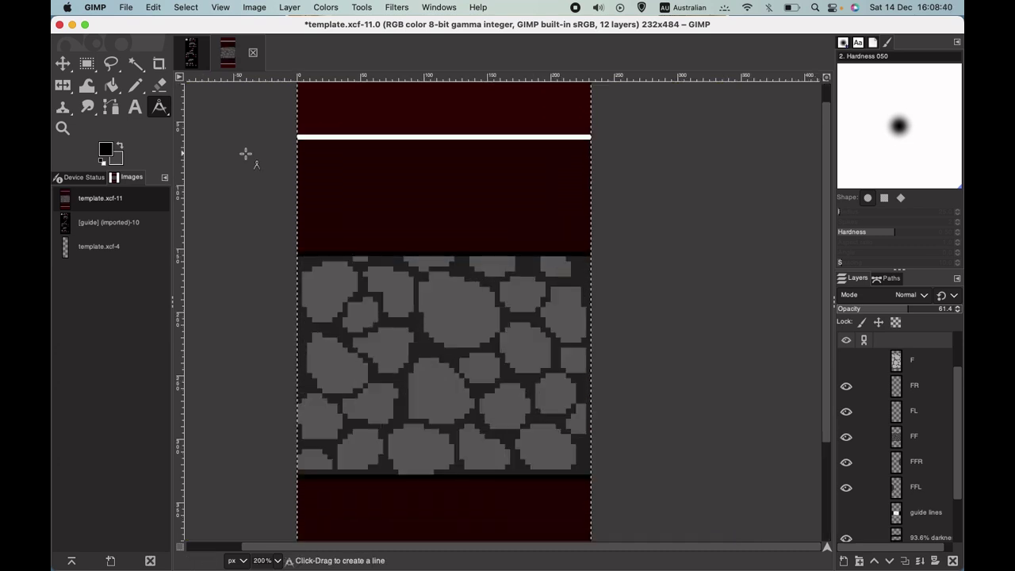
Try to reposition the FF wall layer within the cropped canvas using the Move tool
{"action": "key", "text": "2"}
{"action": "left_click", "coordinate": [64, 61]}
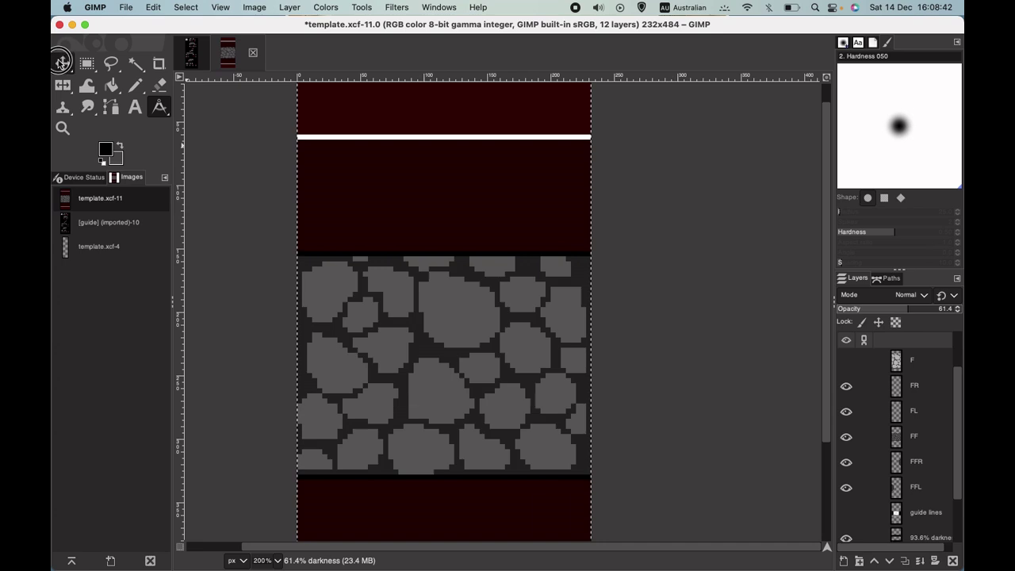
{"action": "left_click", "coordinate": [526, 341]}
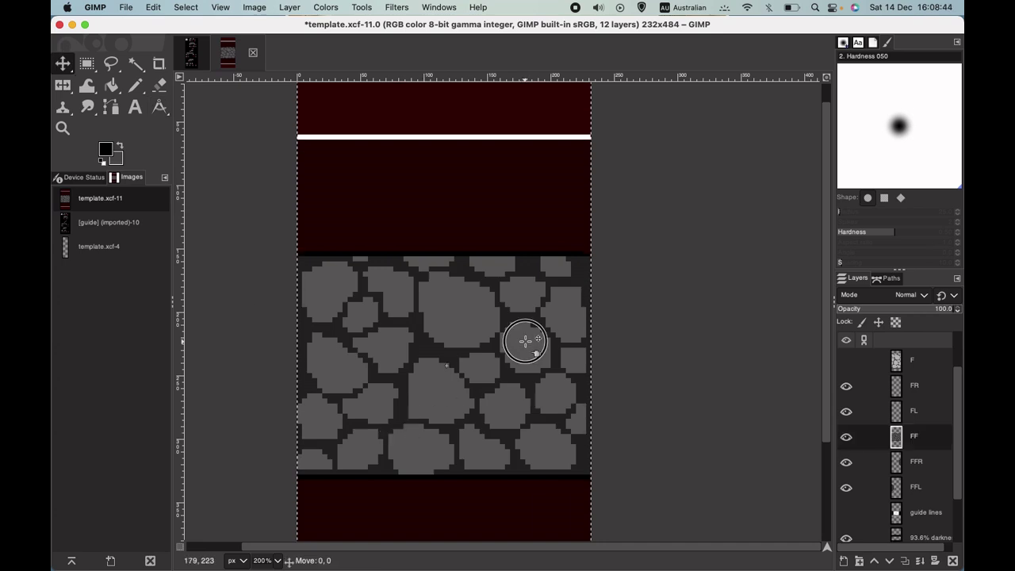
{"action": "left_click_drag", "start_coordinate": [525, 341], "coordinate": [525, 341]}
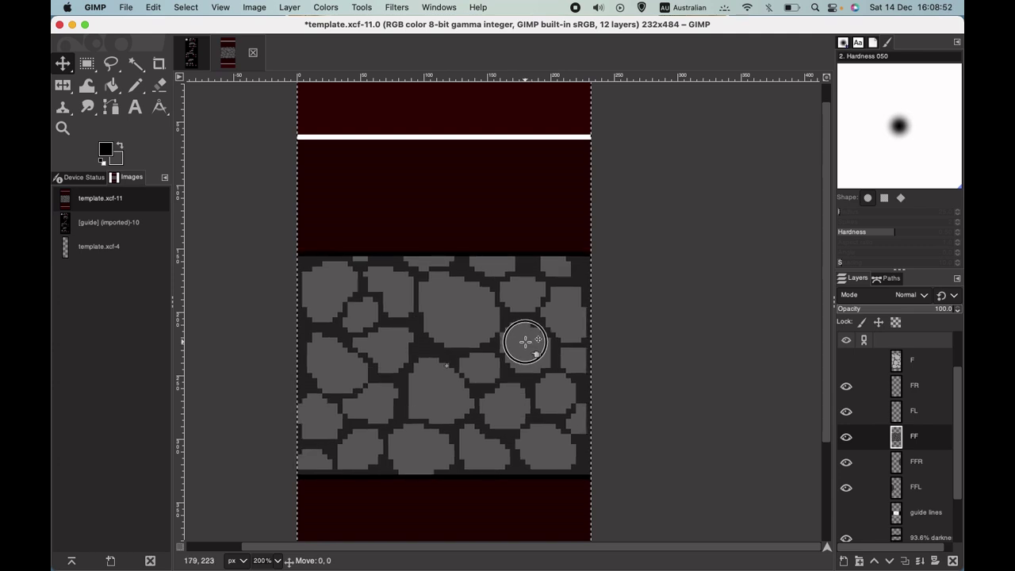
{"action": "key", "text": "End"}
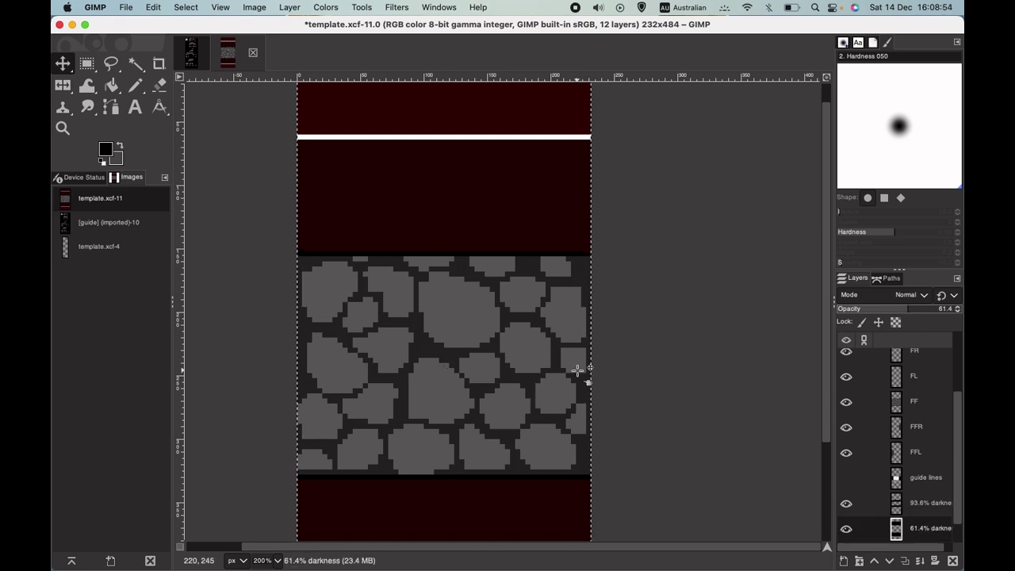
Inspect the side edges of the FF wall, try shifting the layer 1 px horizontally and undo the move
{"action": "key", "text": "plus"}
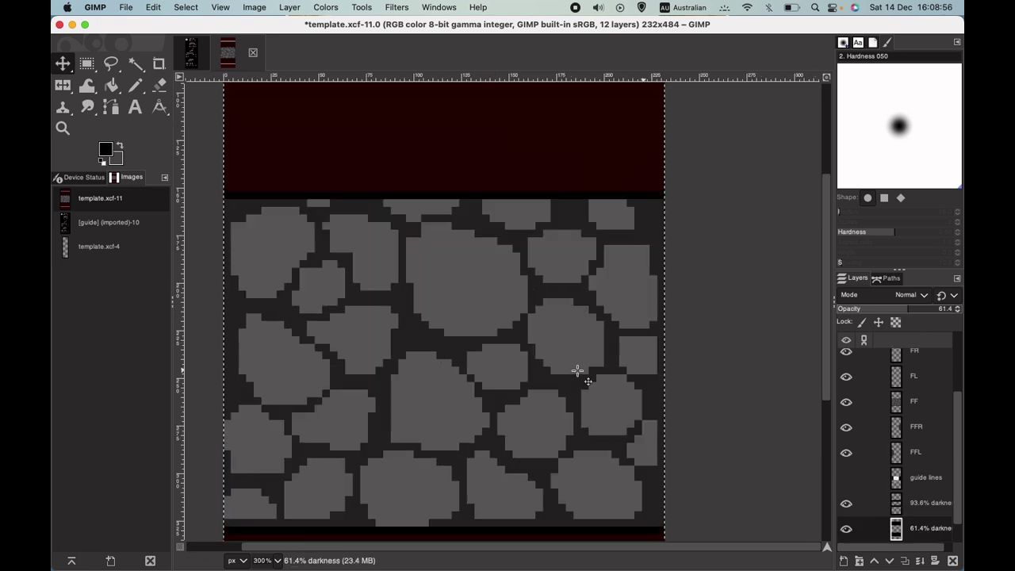
{"action": "key", "text": "plus"}
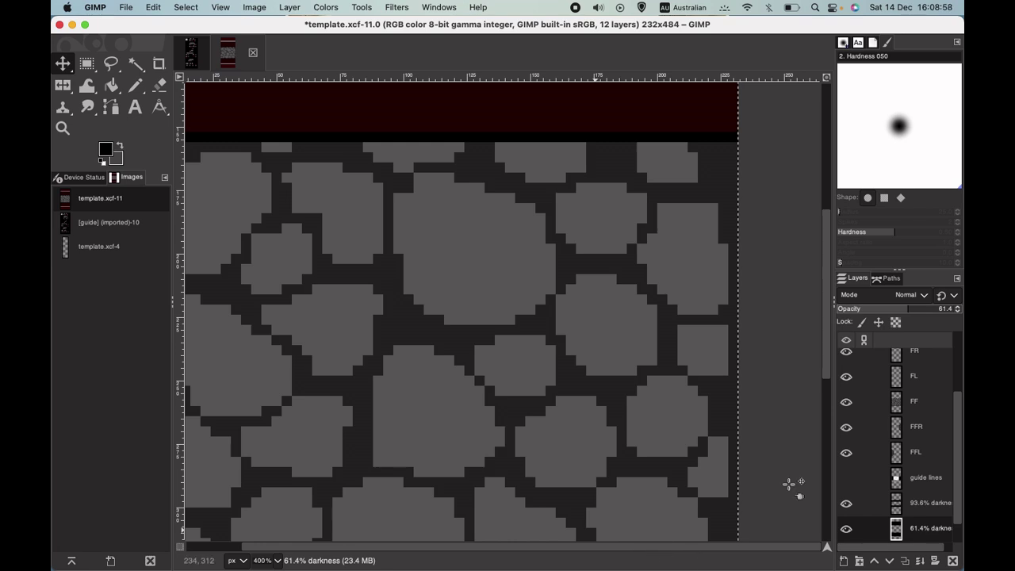
{"action": "left_click", "coordinate": [685, 265]}
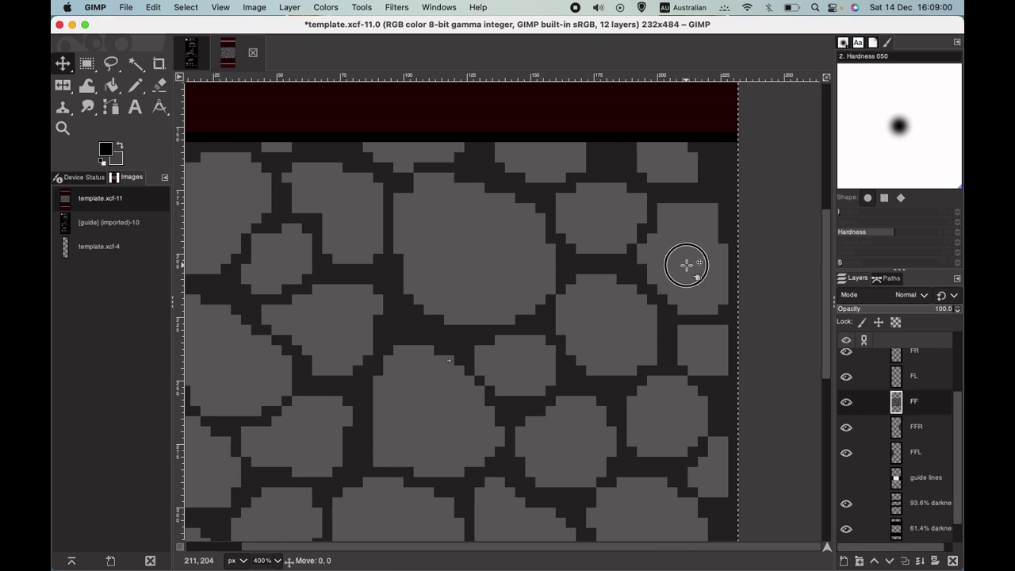
{"action": "left_click_drag", "start_coordinate": [686, 264], "coordinate": [685, 265]}
{"action": "left_click", "coordinate": [686, 265]}
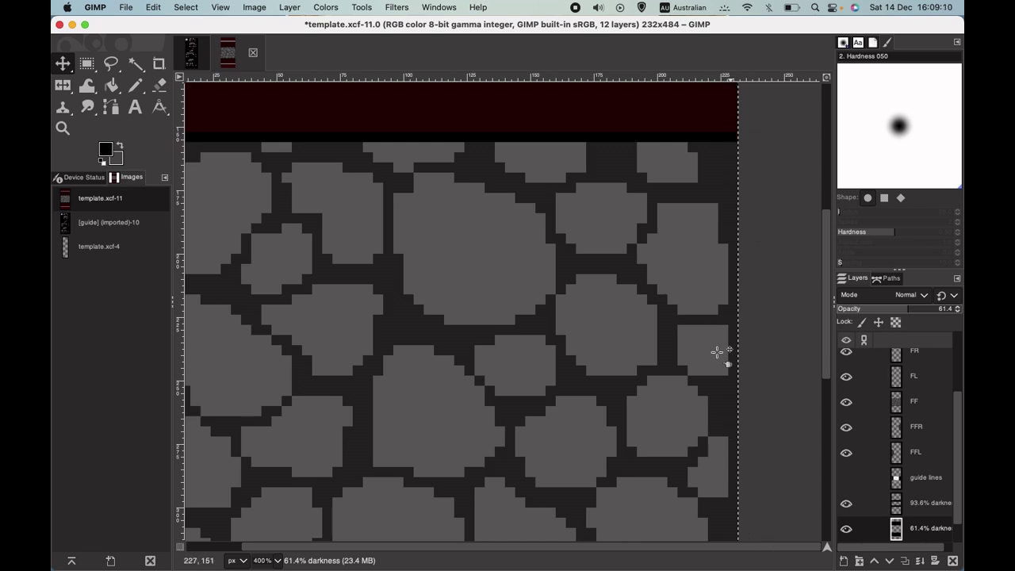
{"action": "scroll", "coordinate": [589, 542], "scroll_direction": "left", "scroll_amount": 1}
{"action": "scroll", "coordinate": [588, 541], "scroll_direction": "left", "scroll_amount": 5}
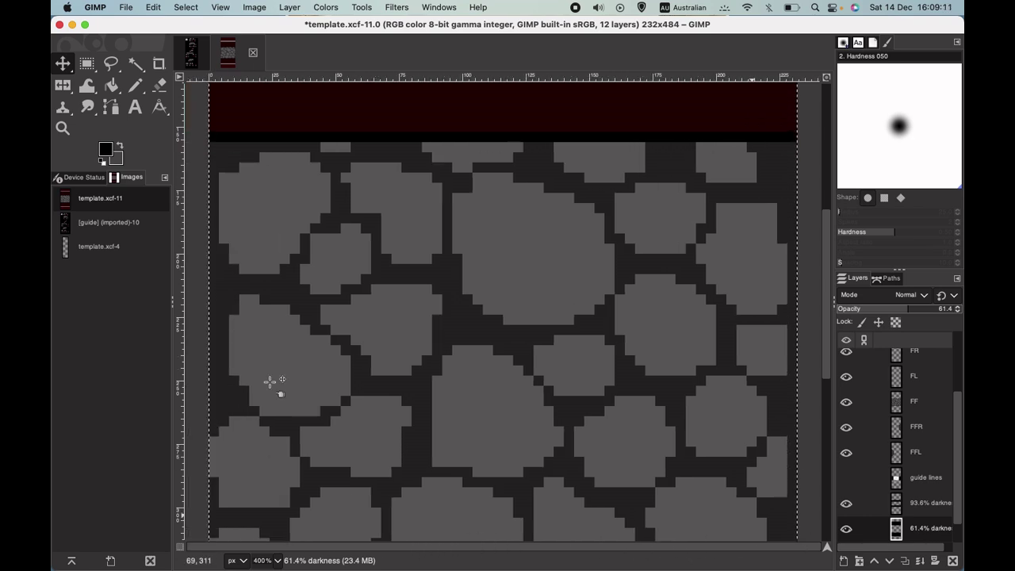
{"action": "left_click", "coordinate": [299, 293]}
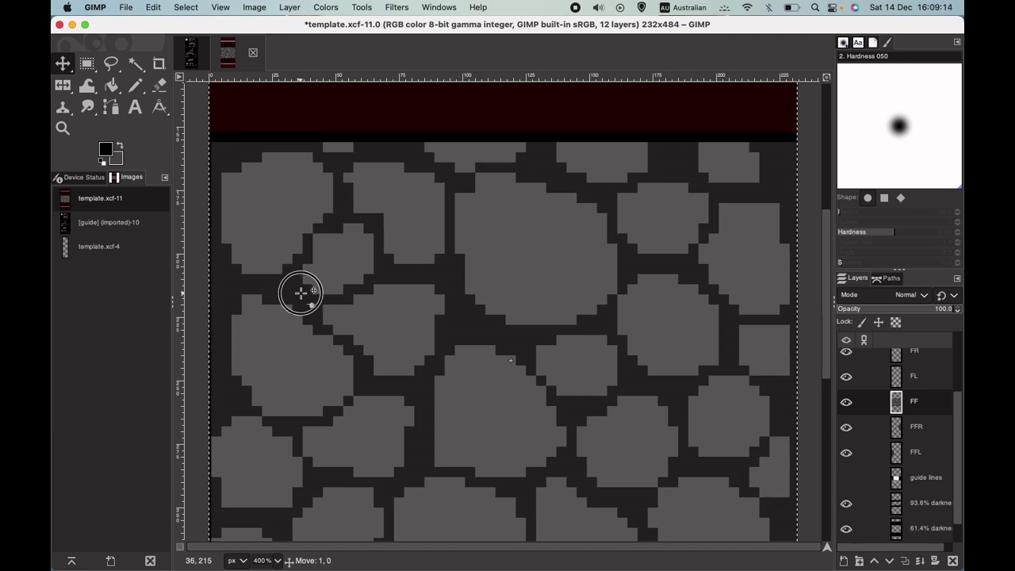
{"action": "left_click", "coordinate": [294, 321]}
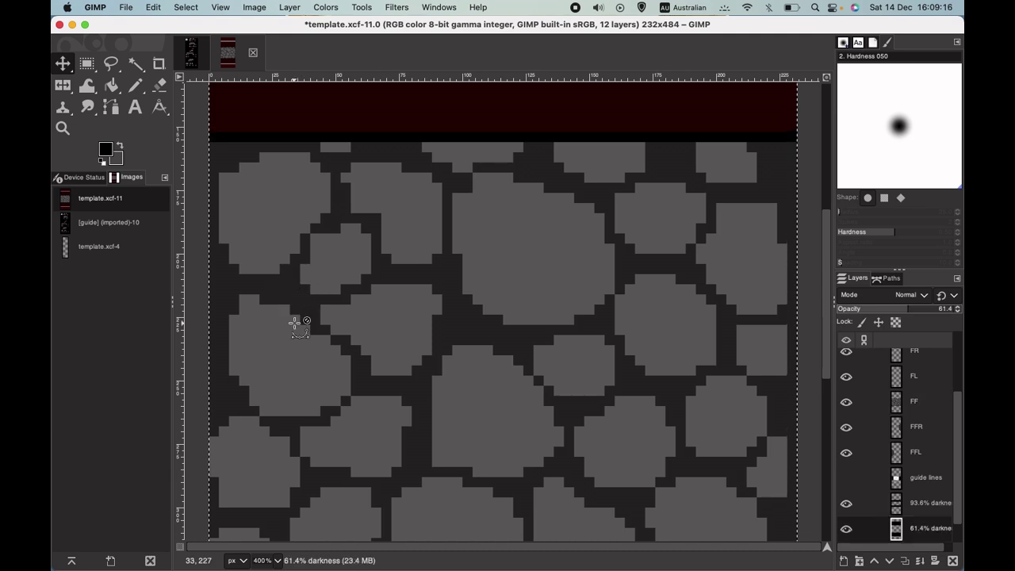
{"action": "key", "text": "shift+ctrl+j"}
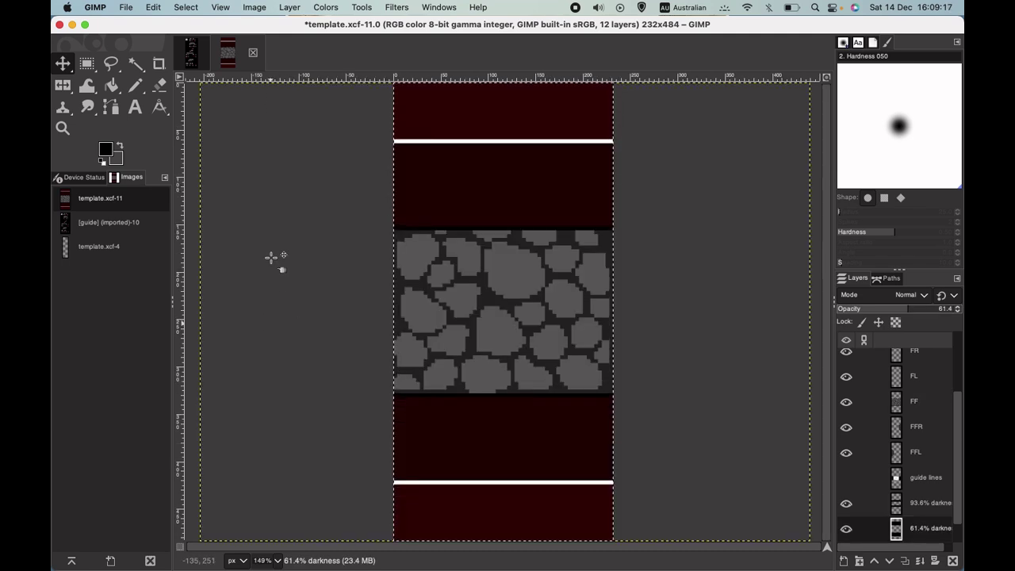
Compare the center piece with CC1 in the guide's Center Center section, toggling the FF layer off and on
{"action": "left_click", "coordinate": [191, 52]}
{"action": "scroll", "coordinate": [557, 403], "scroll_direction": "down", "scroll_amount": 5}
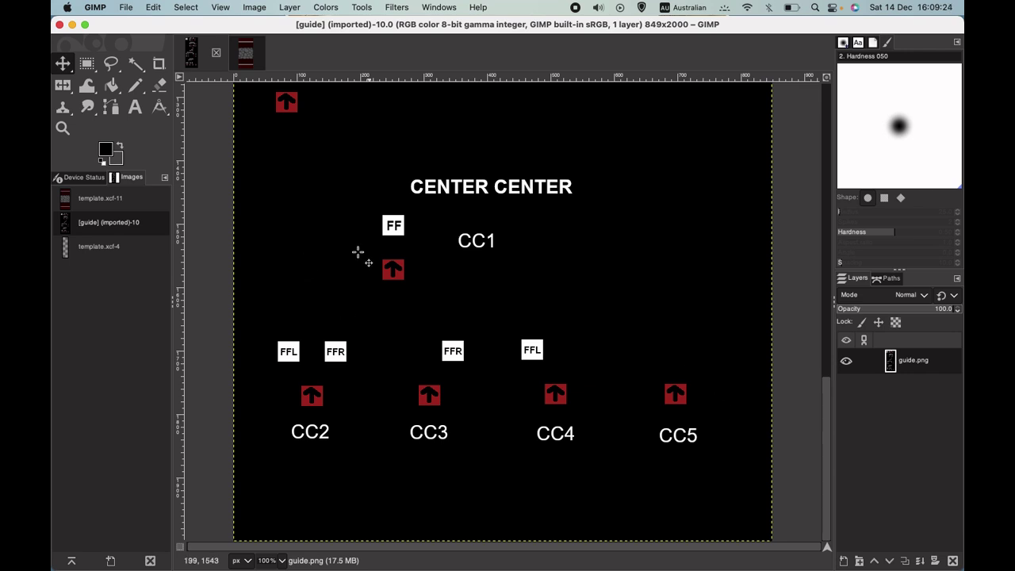
{"action": "left_click", "coordinate": [249, 56]}
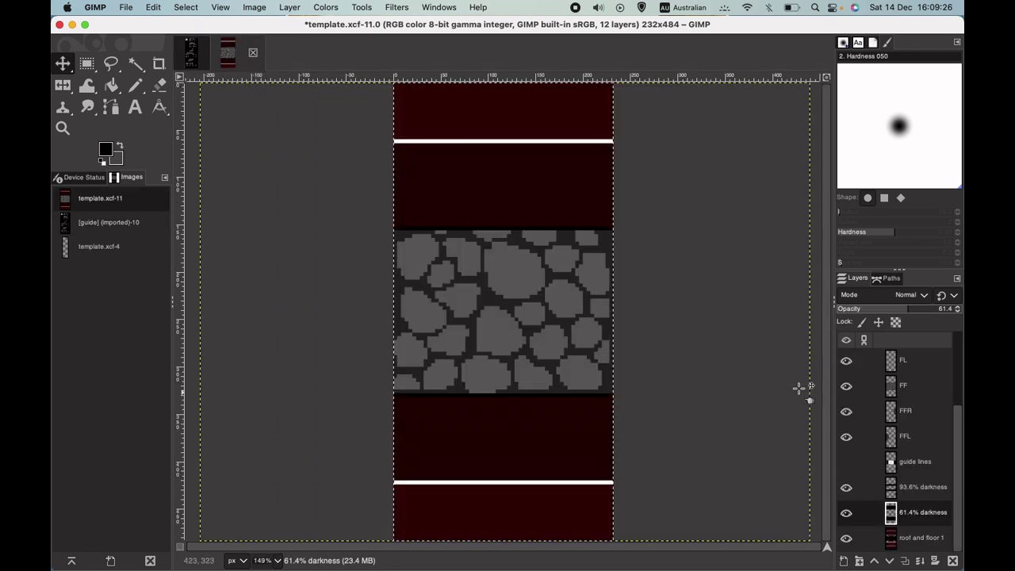
{"action": "left_click", "coordinate": [845, 387]}
{"action": "left_click", "coordinate": [845, 387]}
Open the image export dialog for the CC1 piece and cancel the export
{"action": "left_click", "coordinate": [125, 7]}
{"action": "left_click", "coordinate": [140, 193]}
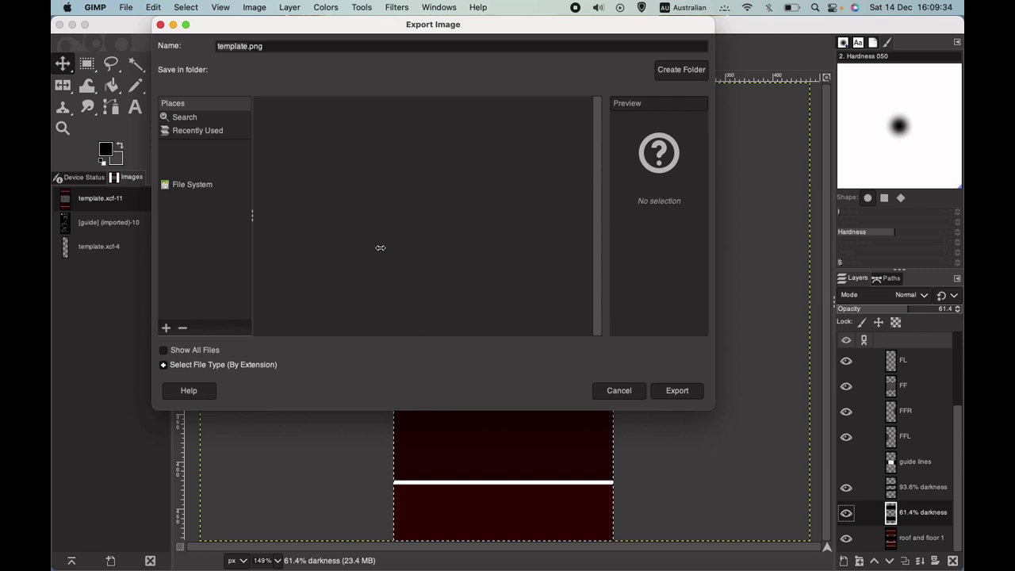
{"action": "left_click", "coordinate": [617, 390]}
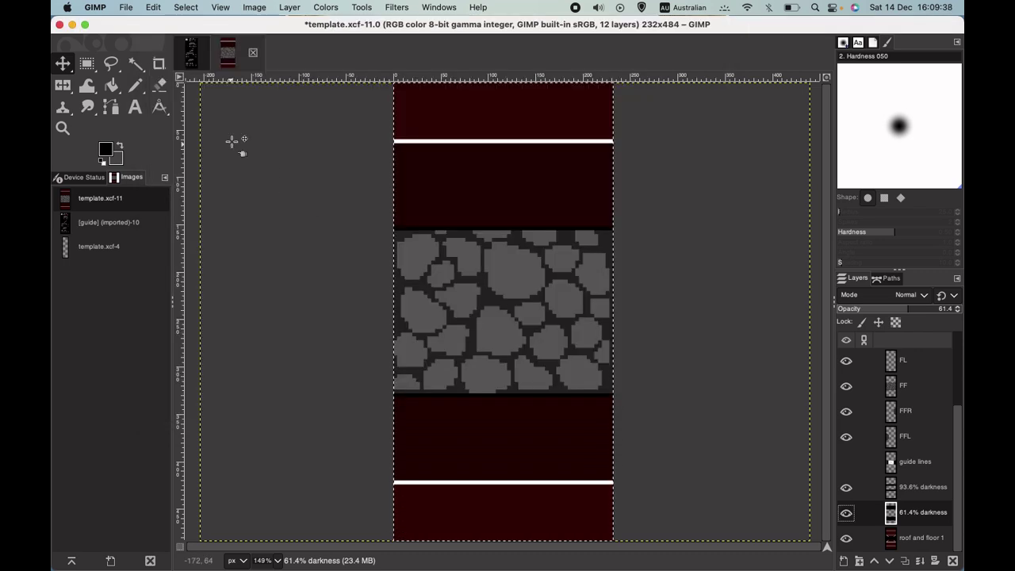
Recheck the Center Center section of the guide and hide the FF layer to set up the CC2 piece
{"action": "left_click", "coordinate": [191, 52]}
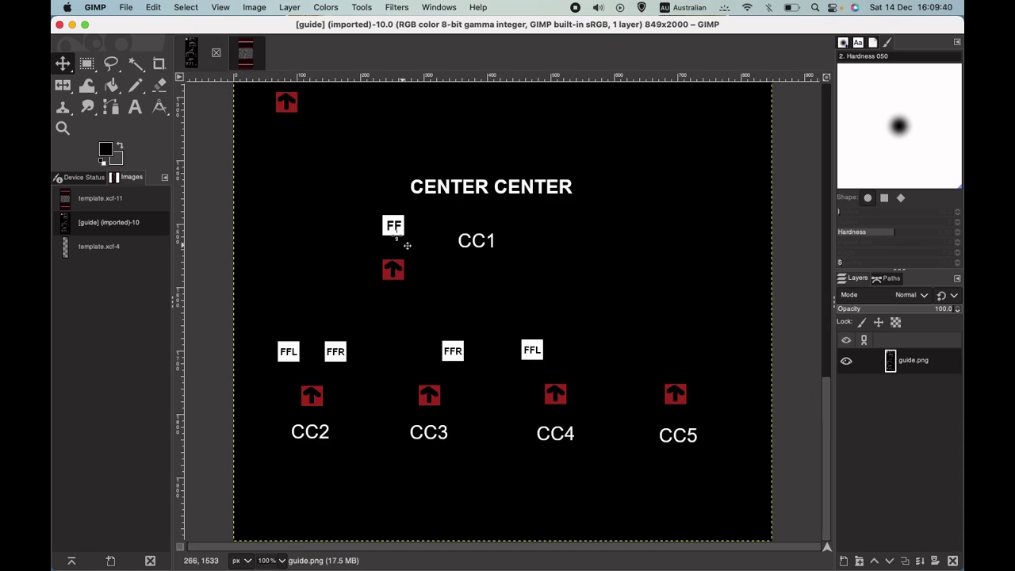
{"action": "left_click", "coordinate": [246, 57]}
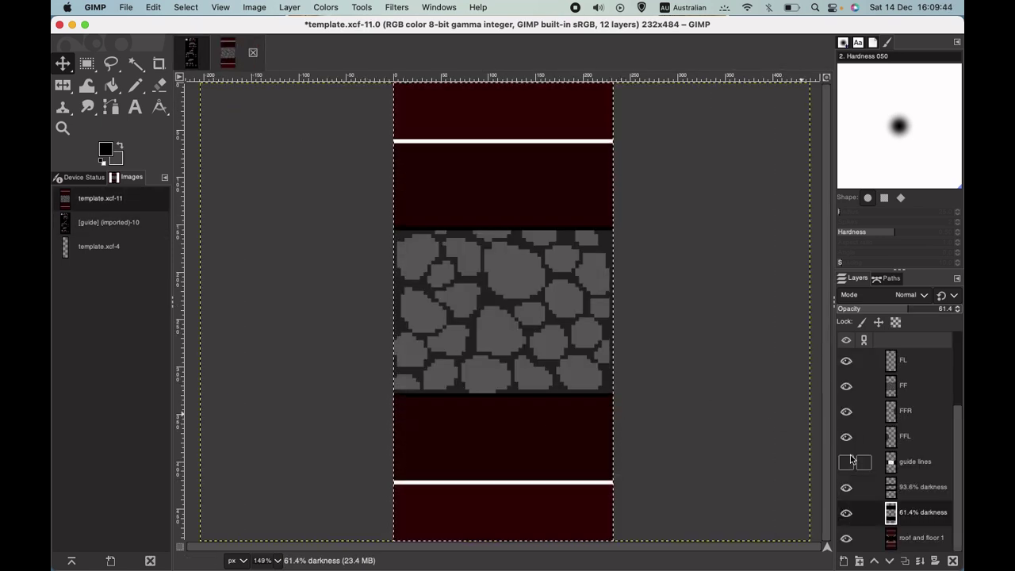
{"action": "scroll", "coordinate": [877, 447], "scroll_direction": "up", "scroll_amount": 2}
{"action": "scroll", "coordinate": [877, 448], "scroll_direction": "up", "scroll_amount": 1}
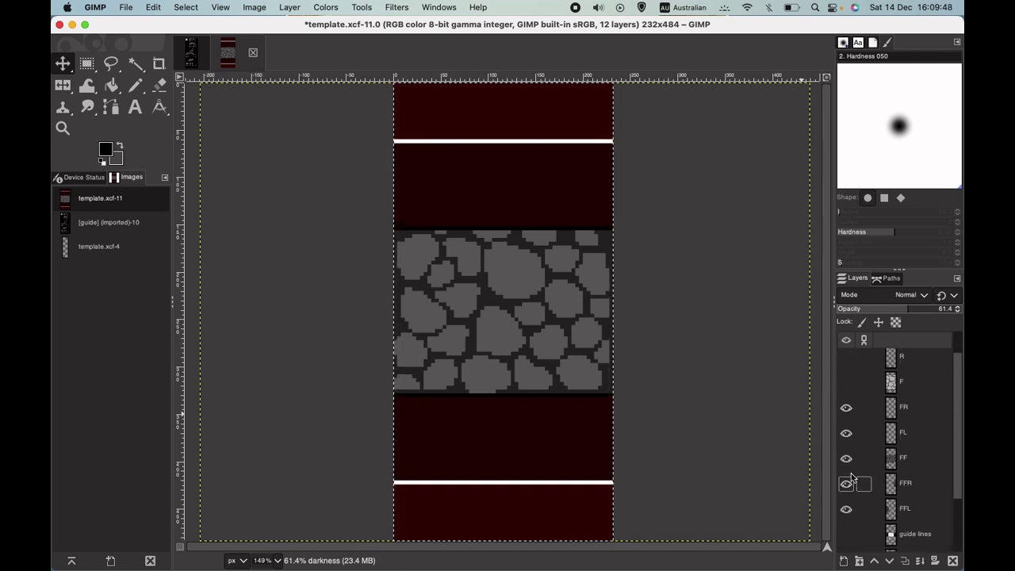
{"action": "left_click", "coordinate": [846, 459]}
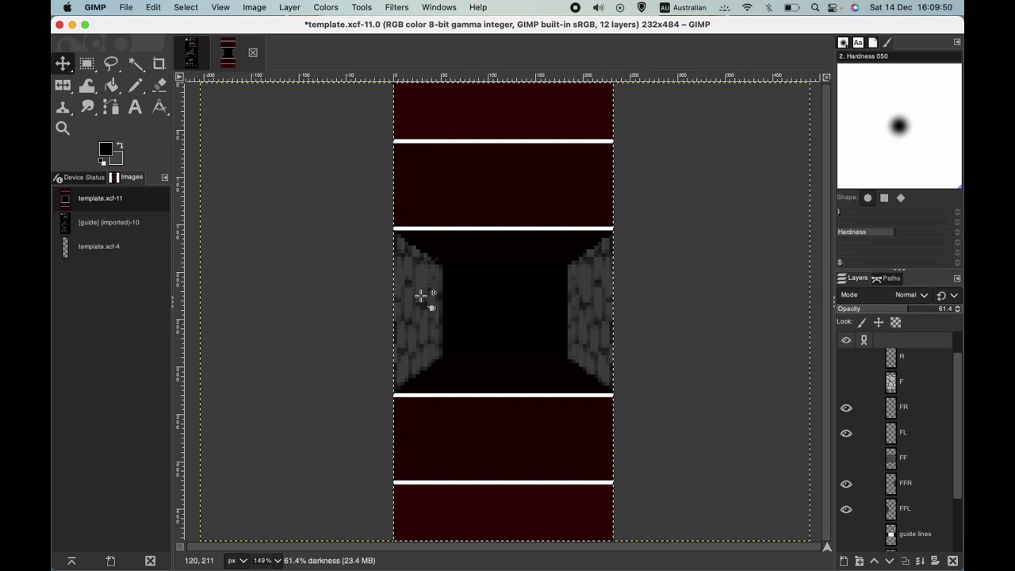
Toggle the FFR and FFL layers off and on to check which side wall each contributes to the CC2 piece
{"action": "left_click", "coordinate": [846, 484]}
{"action": "left_click", "coordinate": [846, 483]}
{"action": "left_click", "coordinate": [846, 483]}
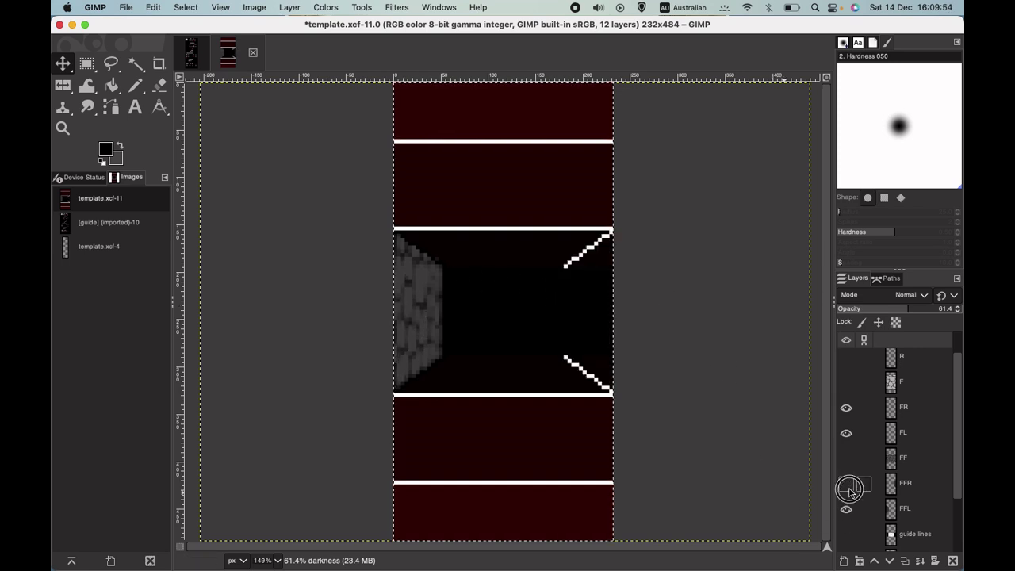
{"action": "left_click", "coordinate": [846, 484]}
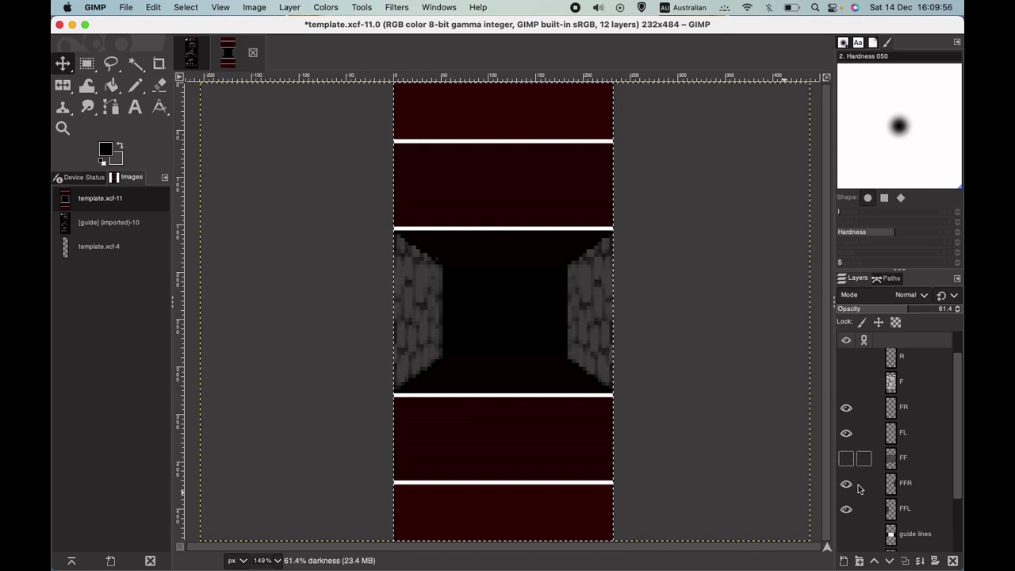
{"action": "left_click", "coordinate": [847, 510]}
{"action": "left_click", "coordinate": [847, 510]}
{"action": "left_click", "coordinate": [847, 509]}
{"action": "left_click", "coordinate": [846, 509]}
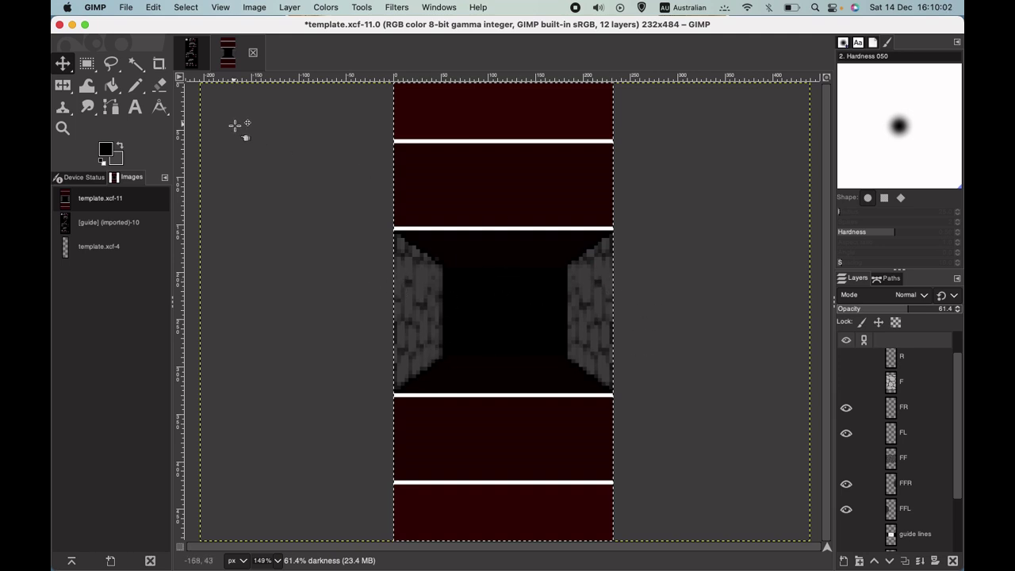
Check the guide's Center Center section and hide the template's FFR layer to set up the CC4 piece
{"action": "left_click", "coordinate": [191, 57]}
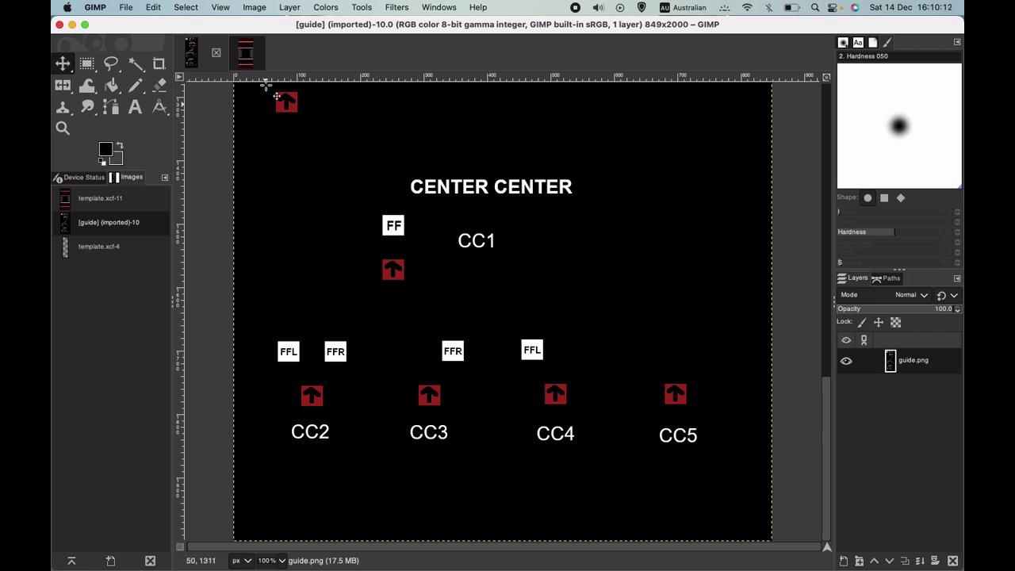
{"action": "left_click", "coordinate": [247, 54]}
{"action": "left_click", "coordinate": [846, 460]}
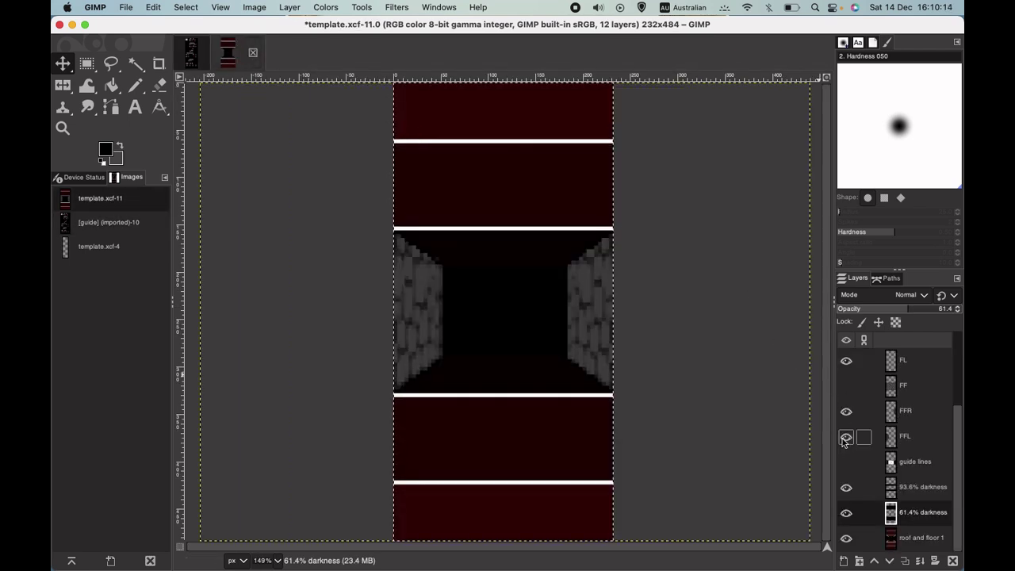
{"action": "left_click", "coordinate": [845, 412]}
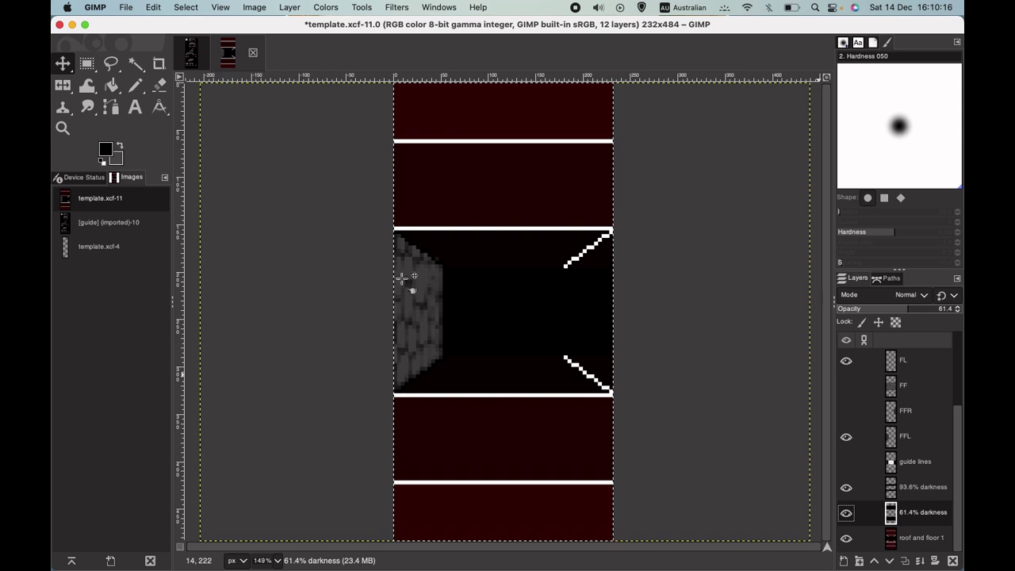
{"action": "left_click", "coordinate": [126, 7]}
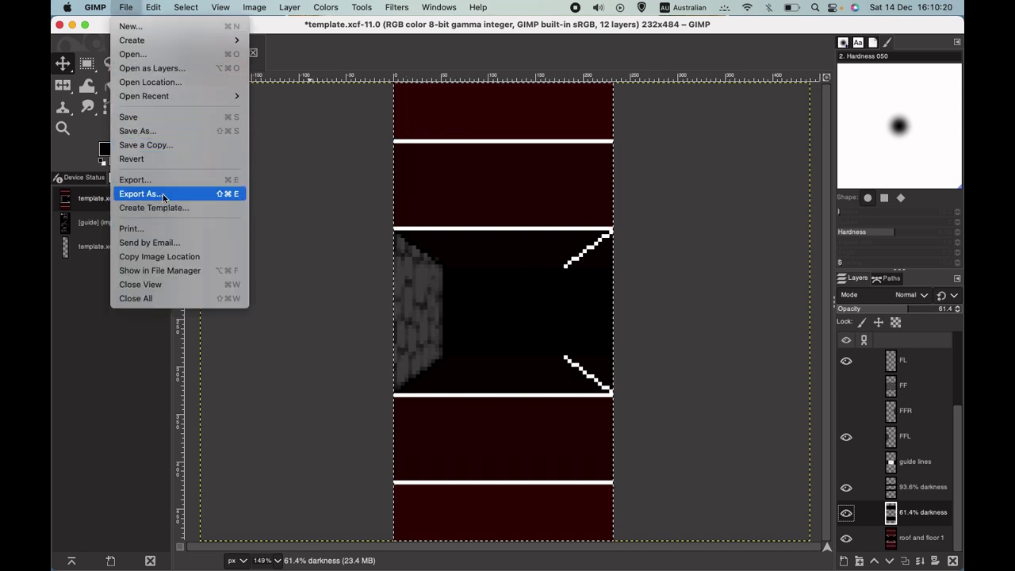
Show only the FFR wall instead of FFL for the CC3 piece, and hide FFR as well for the CC5 piece
{"action": "left_click", "coordinate": [845, 440]}
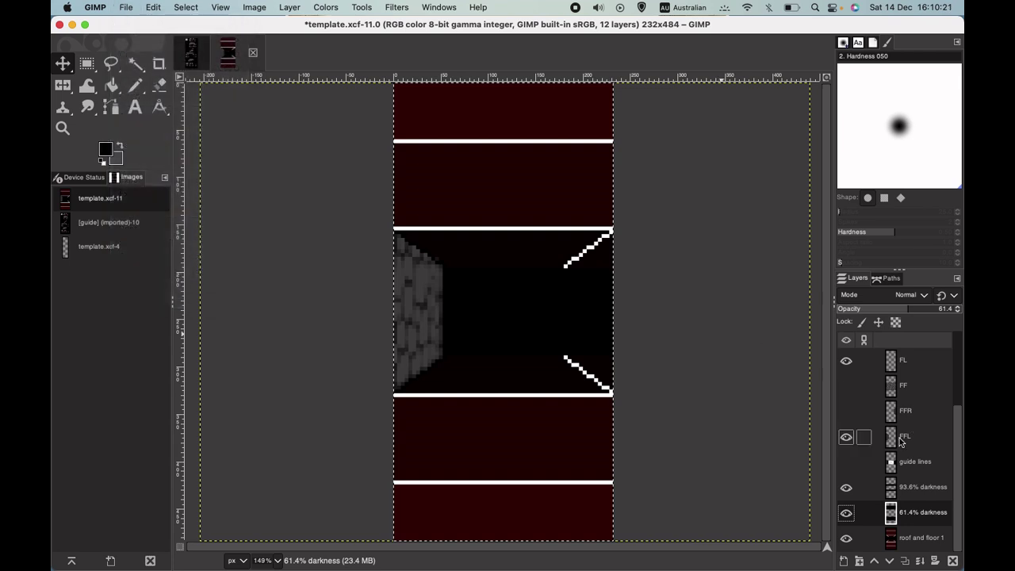
{"action": "left_click", "coordinate": [845, 441]}
{"action": "left_click", "coordinate": [845, 410]}
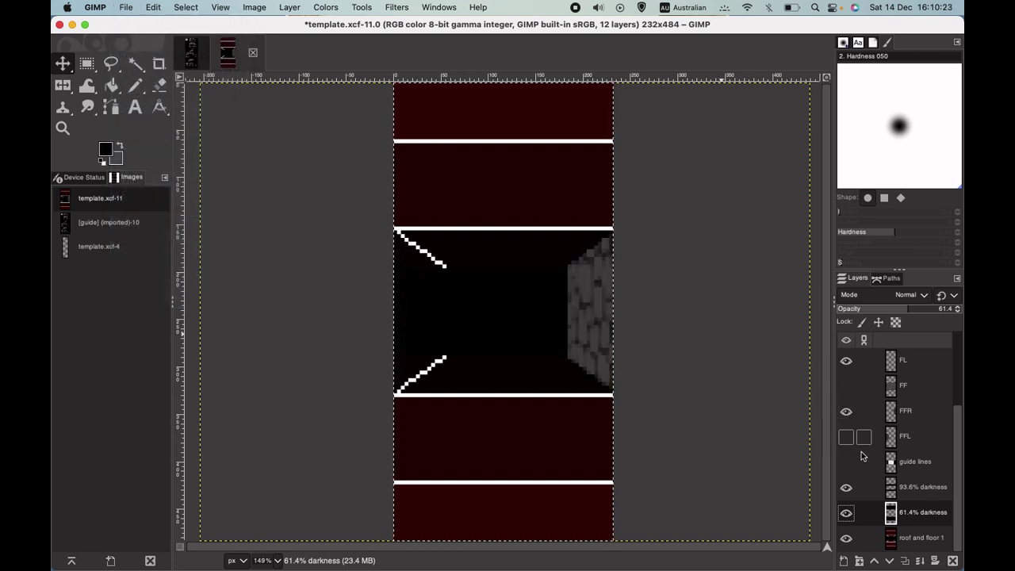
{"action": "left_click", "coordinate": [846, 413]}
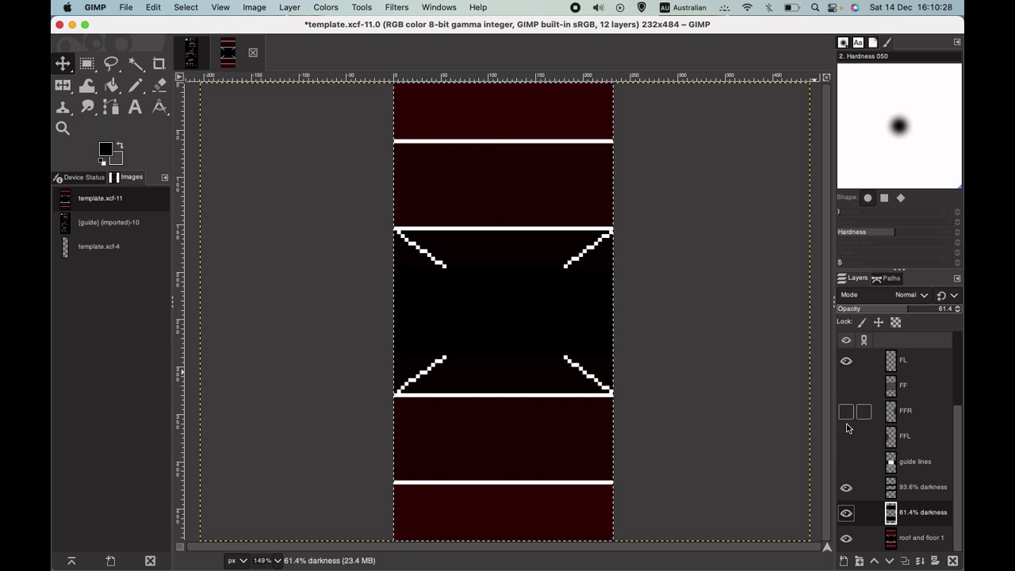
Turn the FFR and FFL layers back on and close the cropped template, discarding its changes
{"action": "left_click", "coordinate": [847, 417]}
{"action": "left_click", "coordinate": [845, 438]}
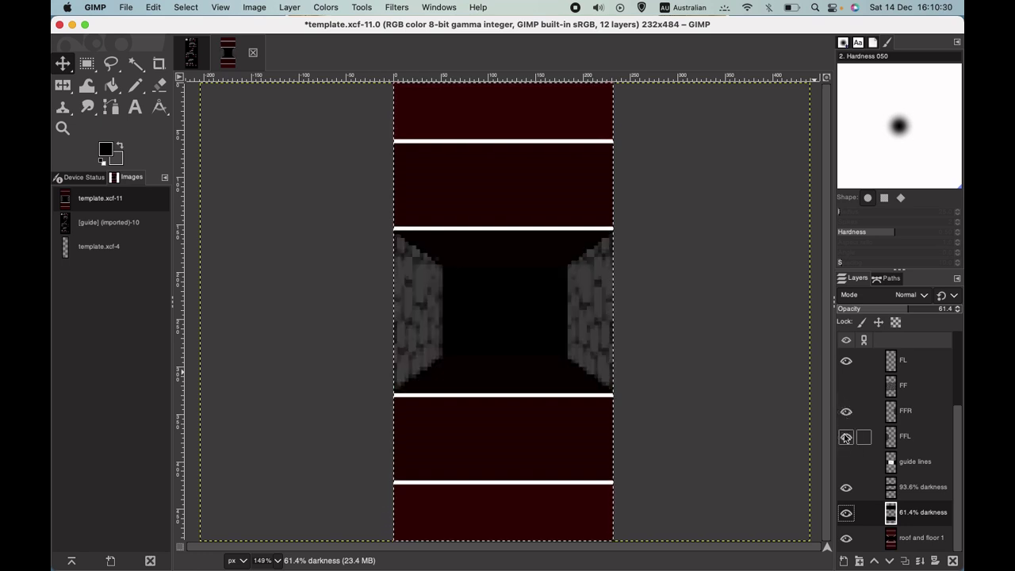
{"action": "left_click", "coordinate": [252, 54]}
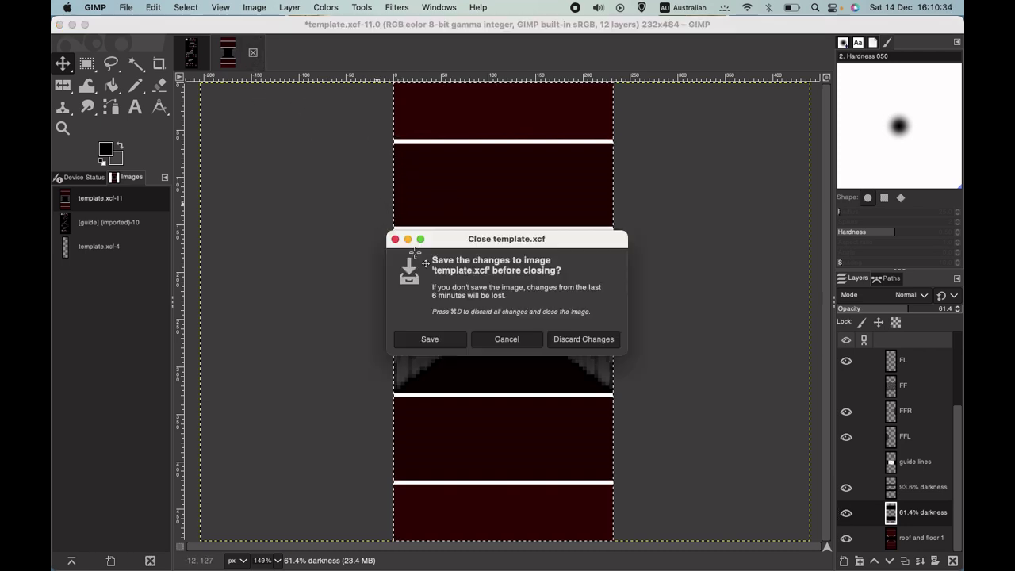
{"action": "left_click", "coordinate": [591, 341]}
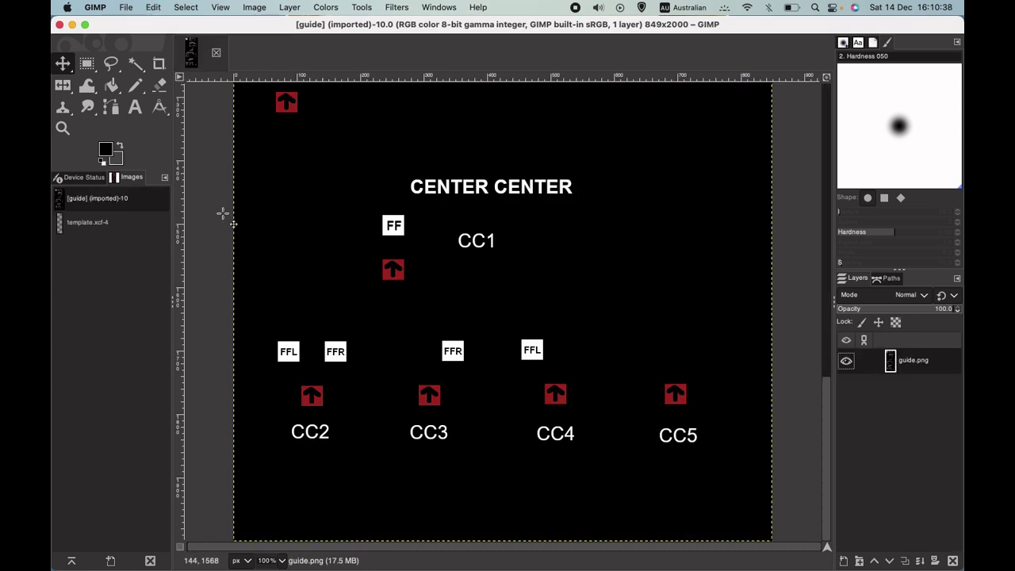
Reopen the uncropped template.xcf from the recently used files
{"action": "left_click", "coordinate": [125, 7]}
{"action": "mouse_move", "coordinate": [157, 96]}
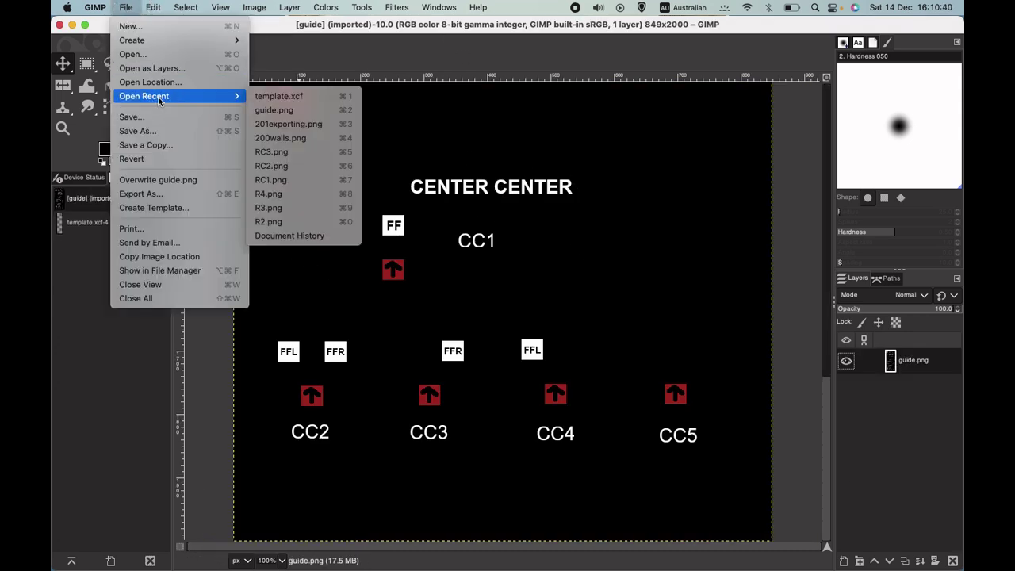
{"action": "left_click", "coordinate": [270, 96]}
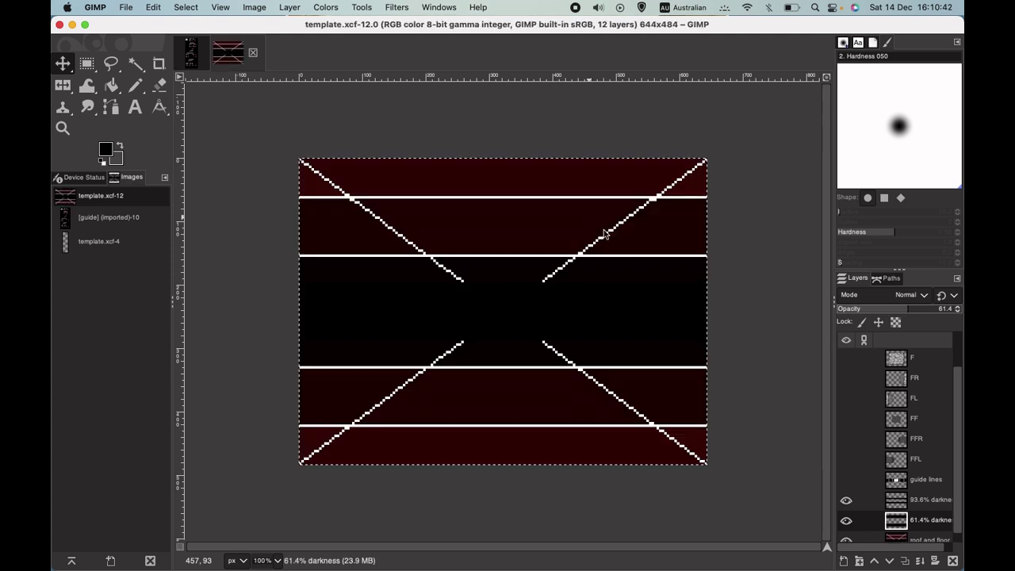
Show the F, FR, FL, FF, FFR and FFL wall layers and close the template, discarding the changes
{"action": "left_click", "coordinate": [846, 438]}
{"action": "left_click", "coordinate": [846, 418]}
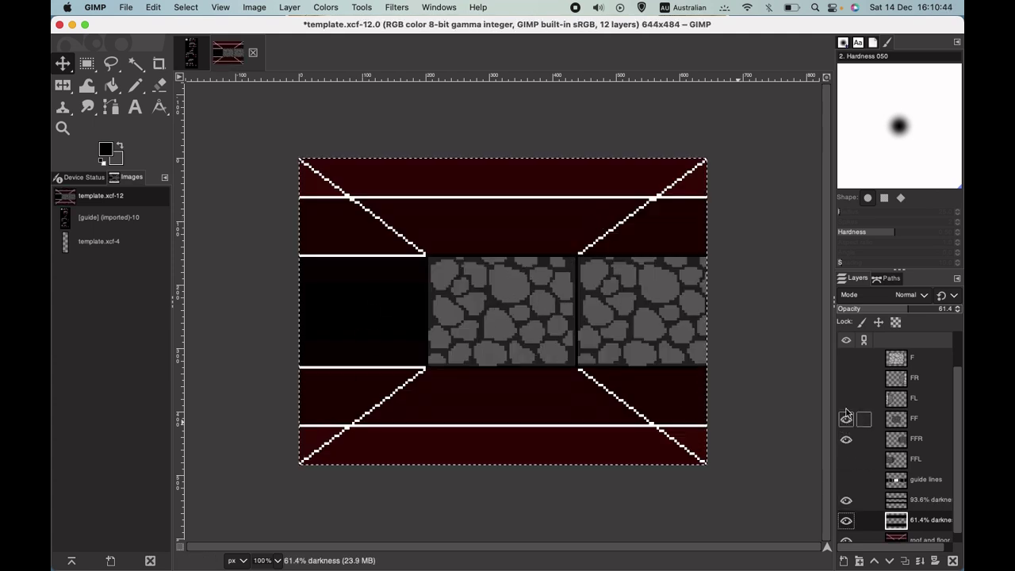
{"action": "left_click", "coordinate": [846, 397]}
{"action": "left_click", "coordinate": [845, 377]}
{"action": "left_click", "coordinate": [846, 358]}
{"action": "left_click", "coordinate": [846, 458]}
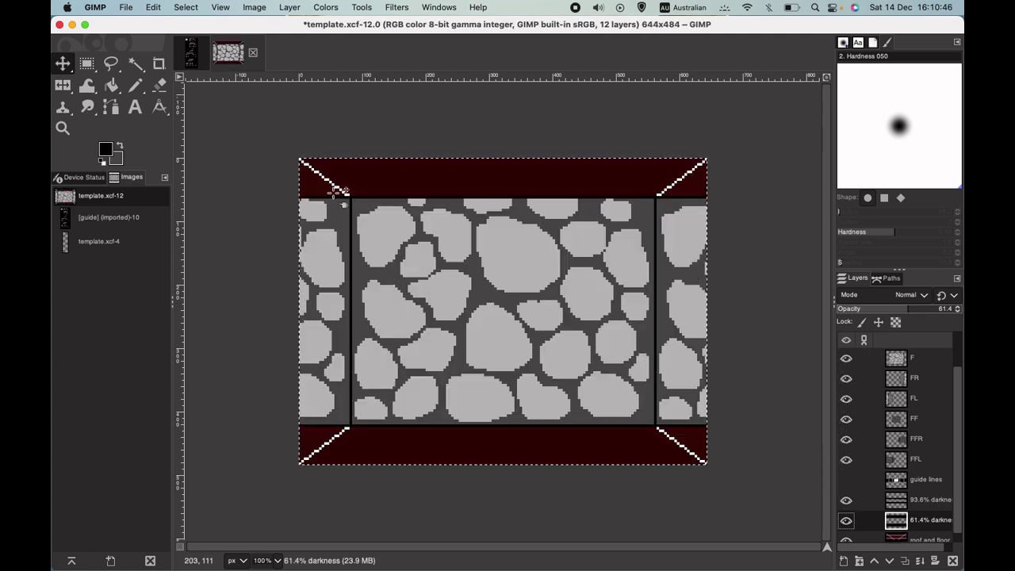
{"action": "left_click", "coordinate": [252, 53]}
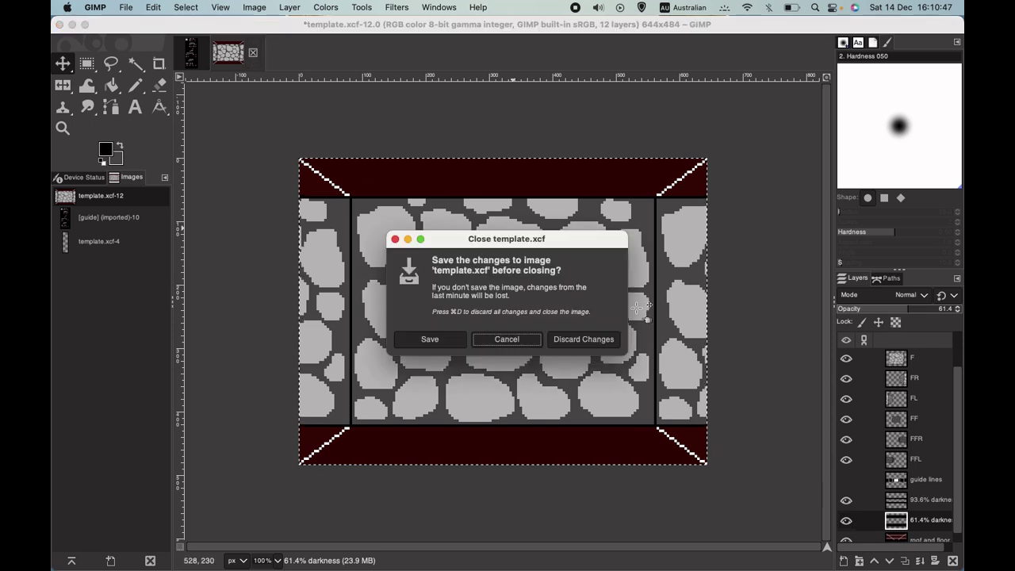
{"action": "left_click", "coordinate": [587, 341]}
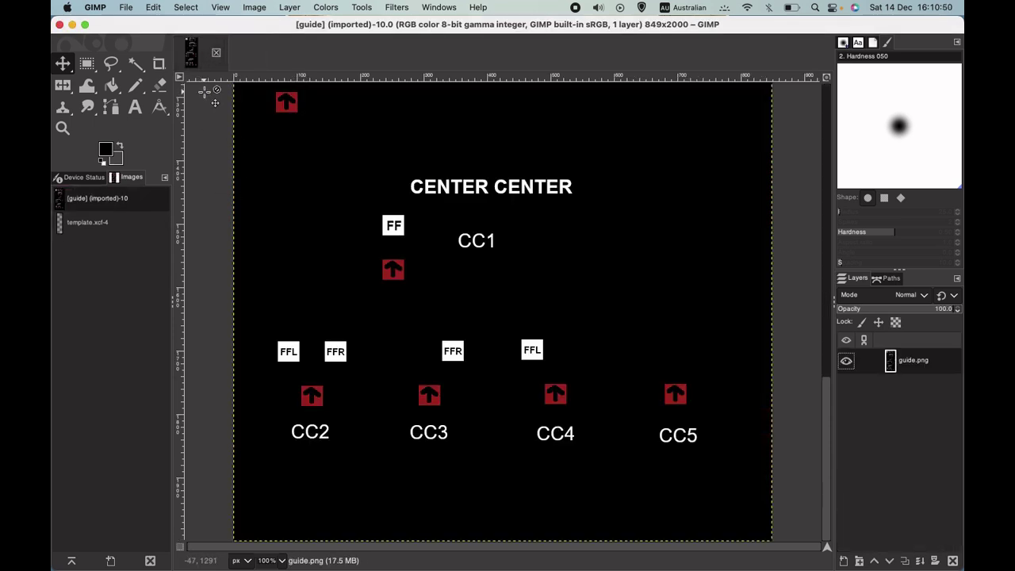
Review the guide's sections from Left and Left/Center Line through Center Left and Center Center, including the labels of their piece variants
{"action": "scroll", "coordinate": [603, 285], "scroll_direction": "up", "scroll_amount": 6}
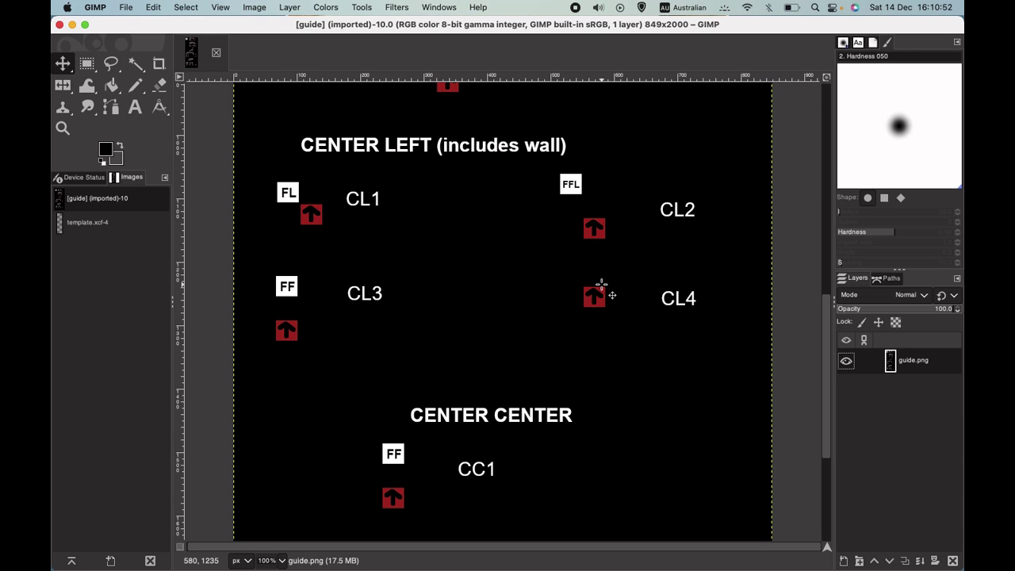
{"action": "scroll", "coordinate": [602, 285], "scroll_direction": "up", "scroll_amount": 10}
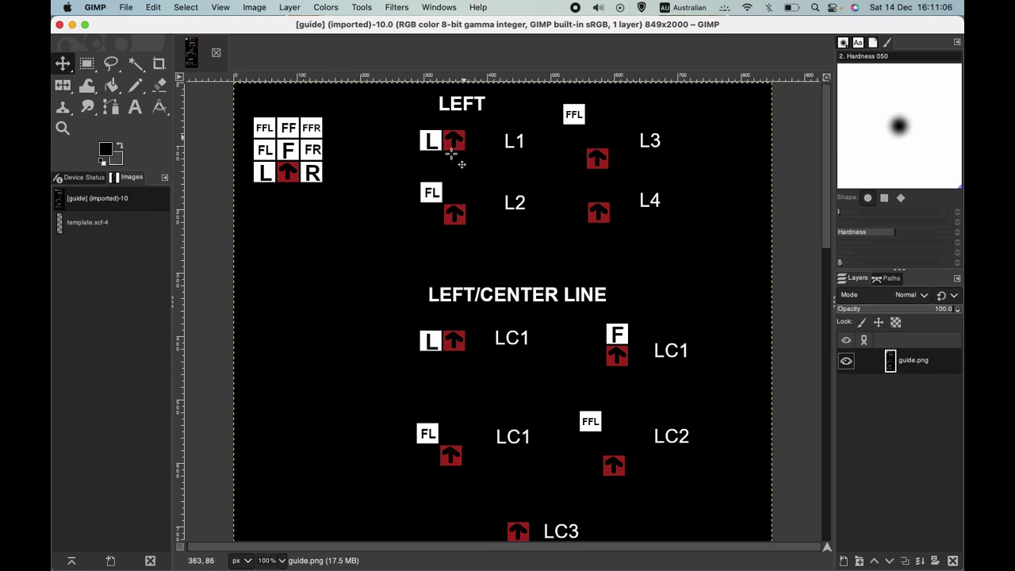
{"action": "scroll", "coordinate": [360, 321], "scroll_direction": "down", "scroll_amount": 5}
{"action": "scroll", "coordinate": [360, 321], "scroll_direction": "up", "scroll_amount": 3}
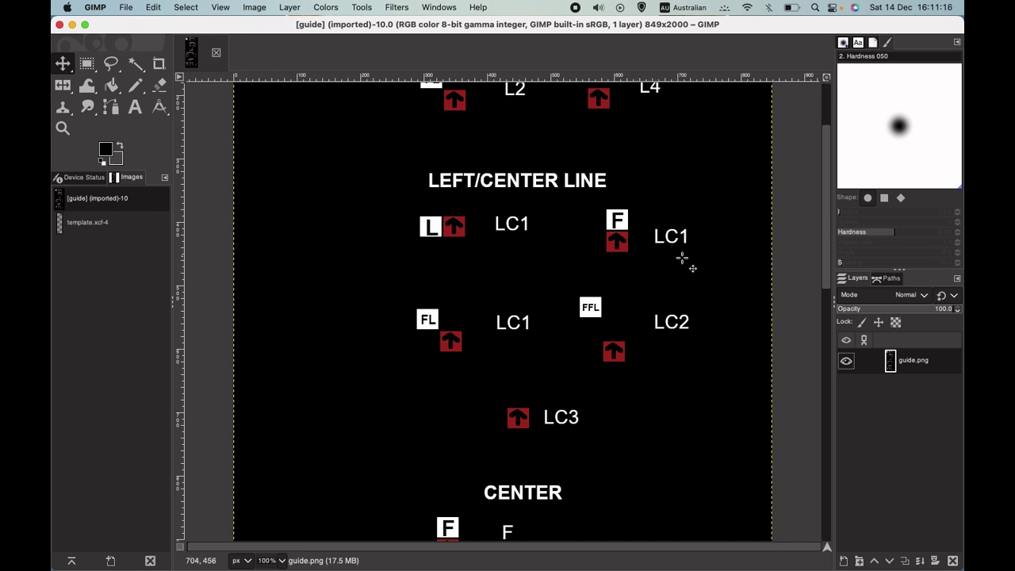
{"action": "scroll", "coordinate": [680, 257], "scroll_direction": "down", "scroll_amount": 10}
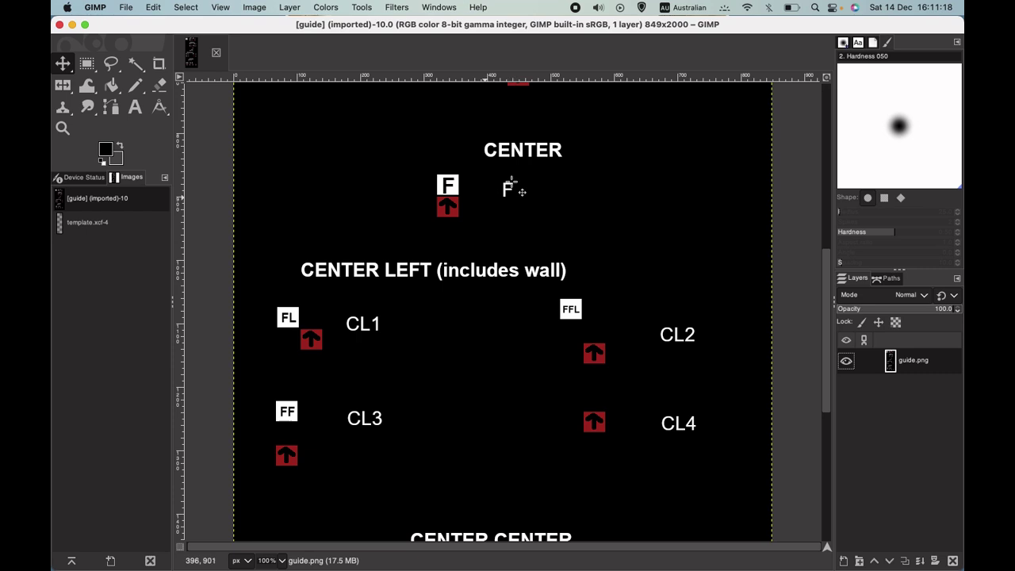
{"action": "scroll", "coordinate": [625, 238], "scroll_direction": "up", "scroll_amount": 3}
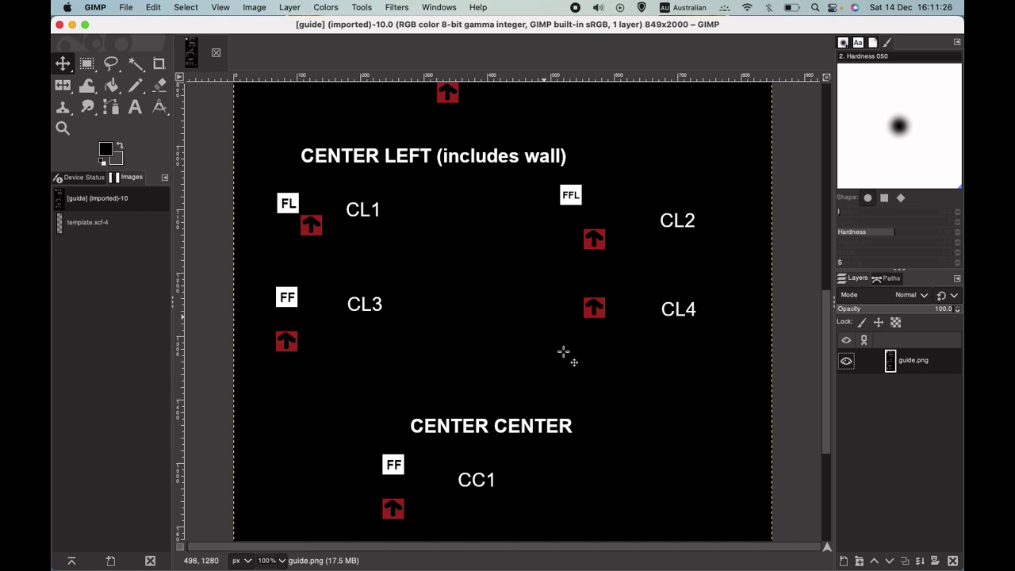
{"action": "scroll", "coordinate": [564, 351], "scroll_direction": "down", "scroll_amount": 6}
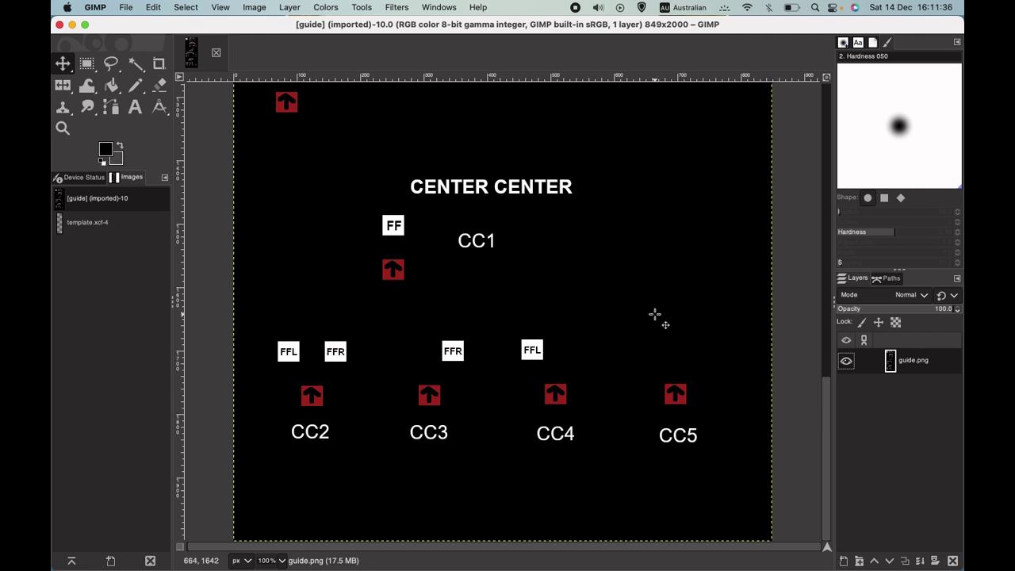
{"action": "scroll", "coordinate": [650, 311], "scroll_direction": "up", "scroll_amount": 20}
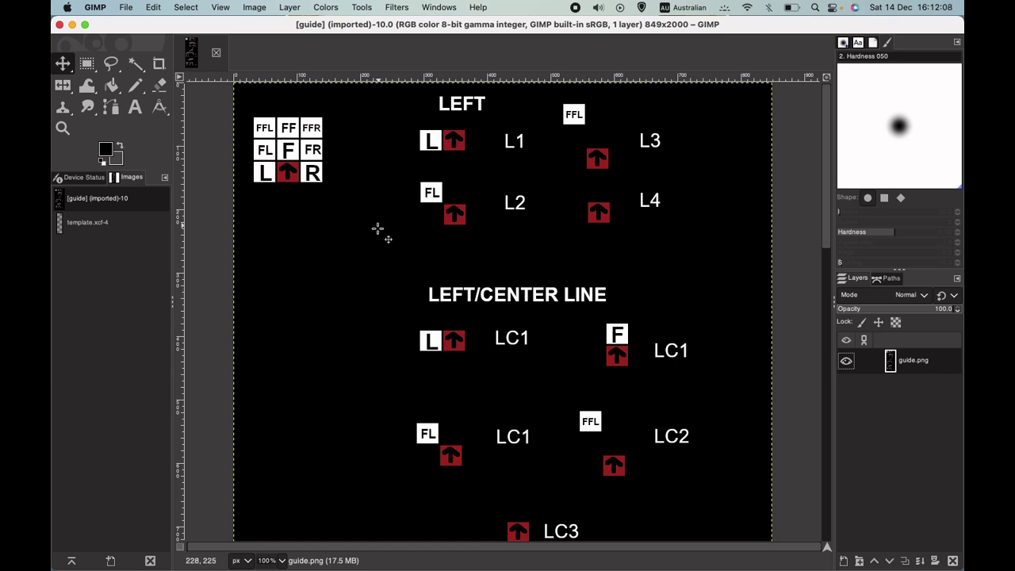
{"action": "scroll", "coordinate": [373, 303], "scroll_direction": "down", "scroll_amount": 4}
{"action": "scroll", "coordinate": [373, 303], "scroll_direction": "down", "scroll_amount": 15}
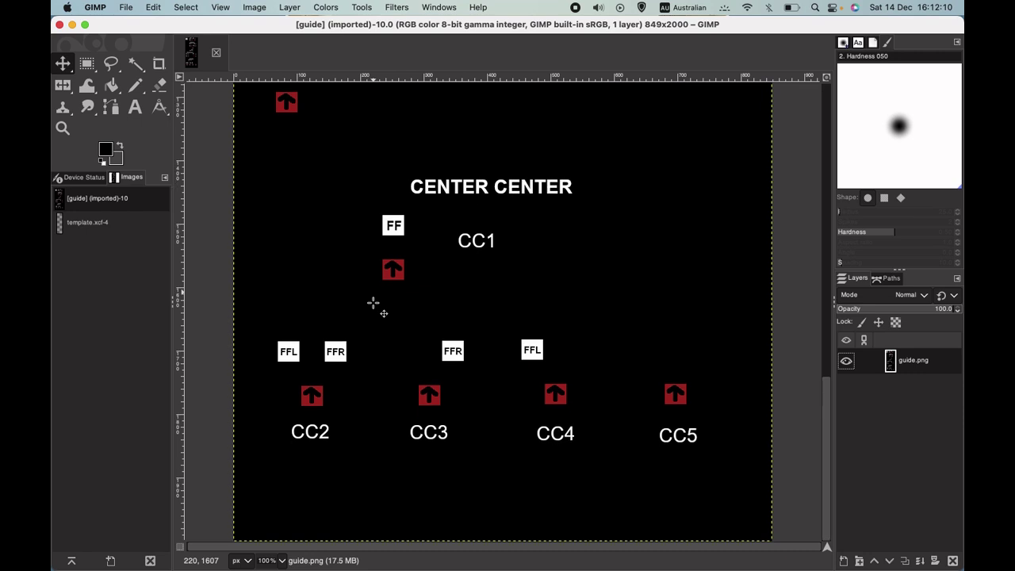
{"action": "scroll", "coordinate": [616, 274], "scroll_direction": "up", "scroll_amount": 15}
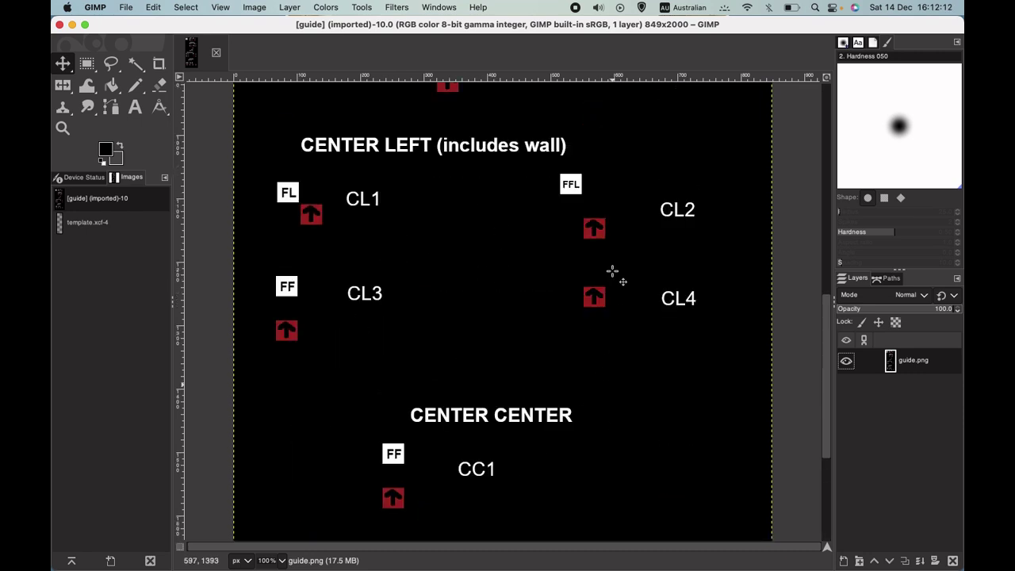